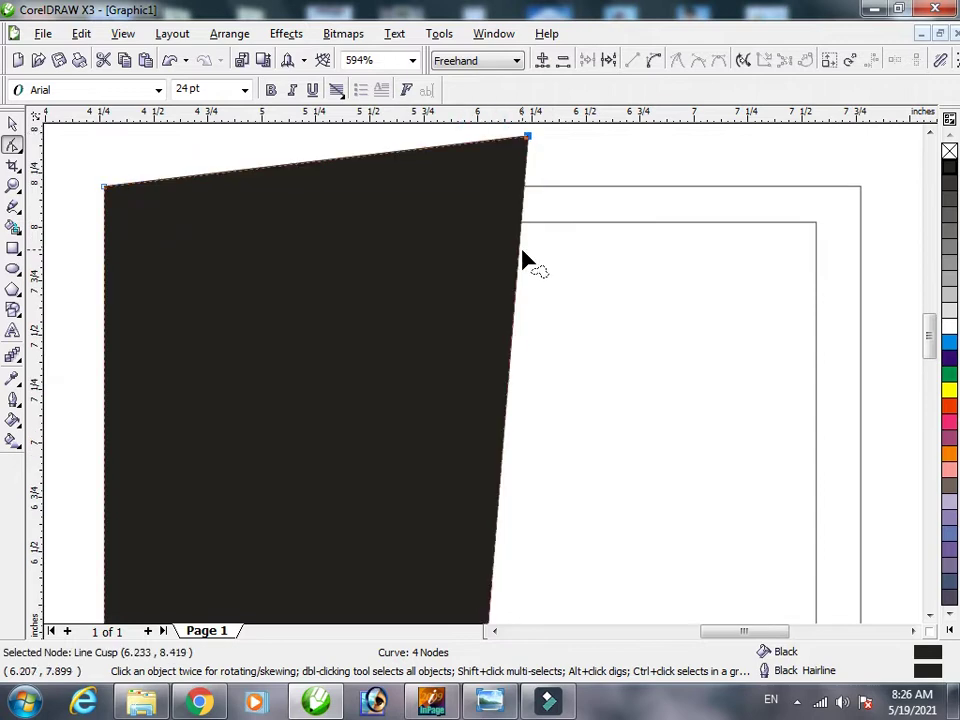
- Undo the last node move and slant the black shape's right edge by moving its upper corner outward and lower corner inward
key("ctrl+z")
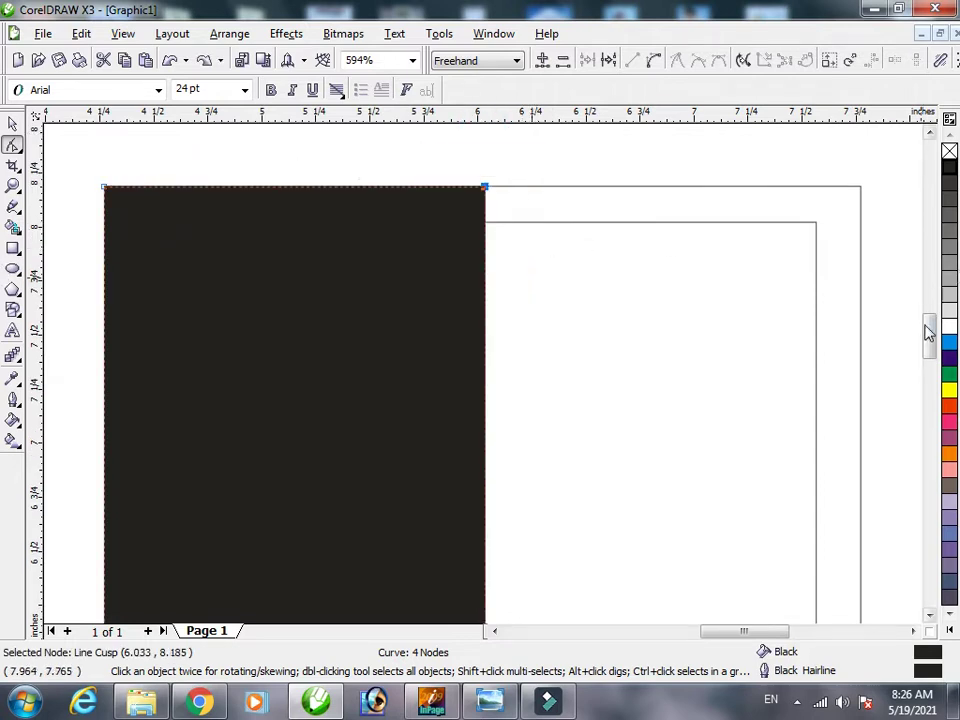
left_click_drag(926, 328, 929, 338)
key("F3")
left_click_drag(485, 265, 519, 270)
left_click_drag(485, 500, 449, 500)
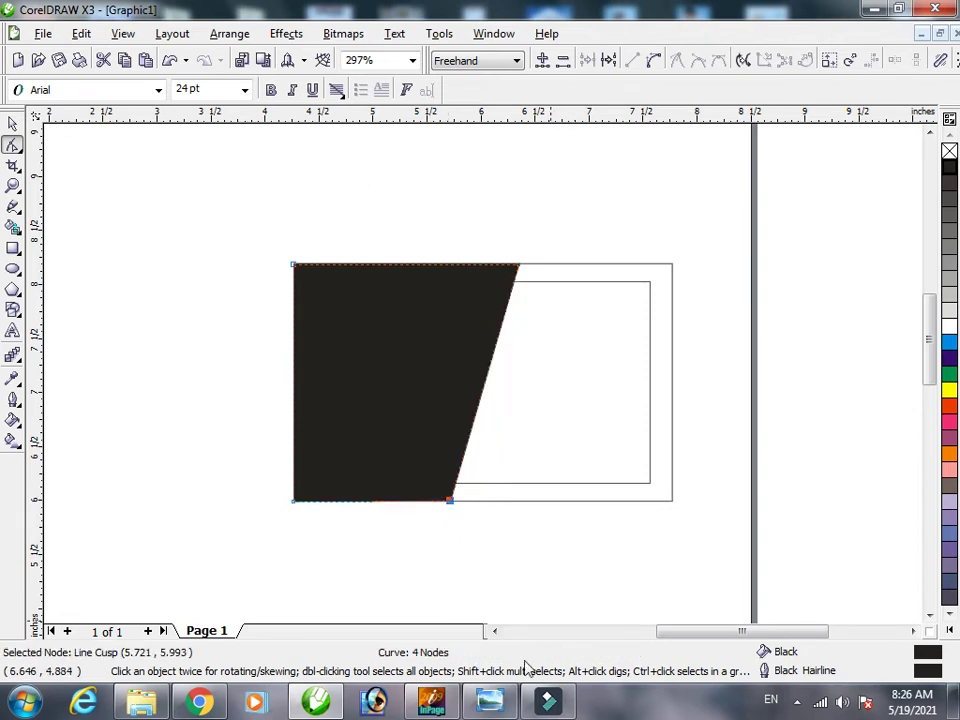
- Check the reference card image and shift the upper and lower corners of the black shape's slanted edge slightly to the right
left_click(489, 701)
left_click(489, 703)
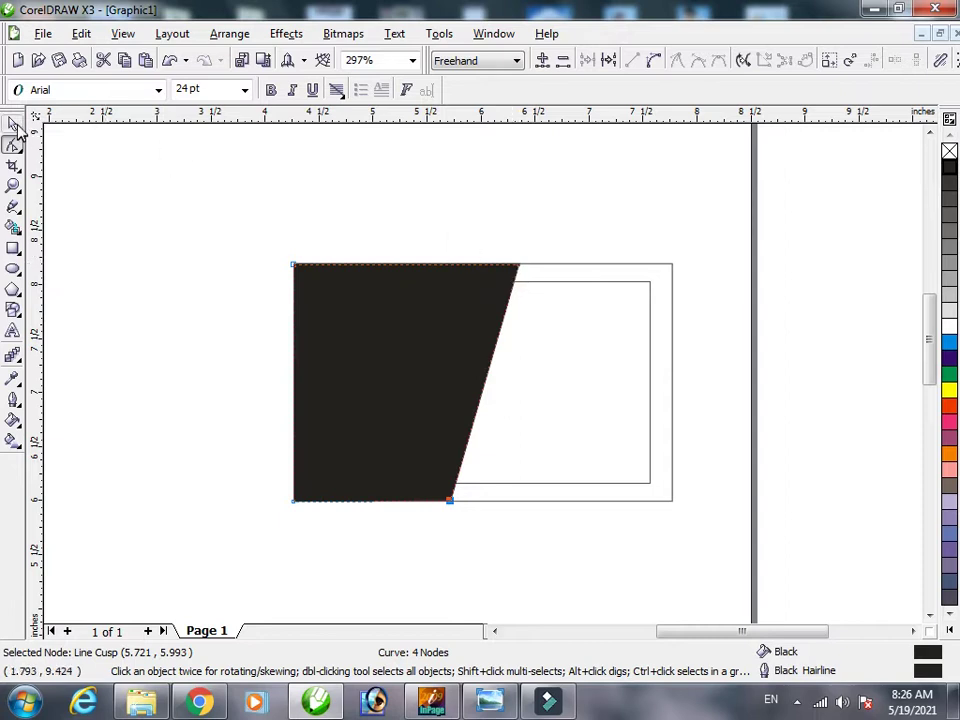
left_click_drag(519, 266, 529, 266)
mouse_move(453, 510)
left_mouse_down()
mouse_move(446, 506)
mouse_move(454, 508)
left_mouse_up()
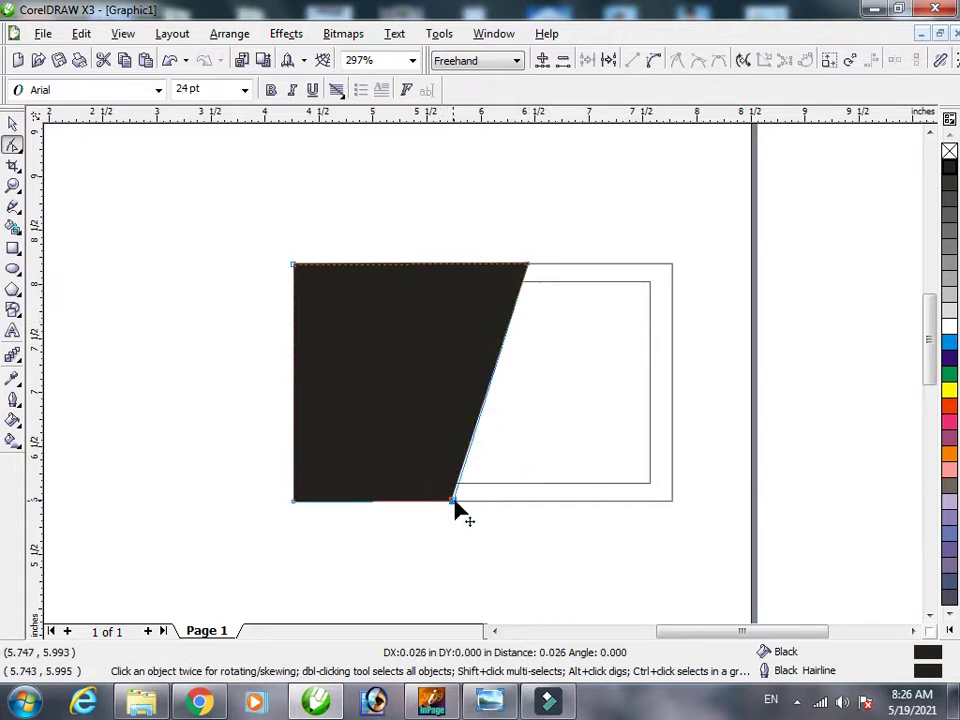
double_click(456, 510)
left_click(455, 510)
key("ctrl+z")
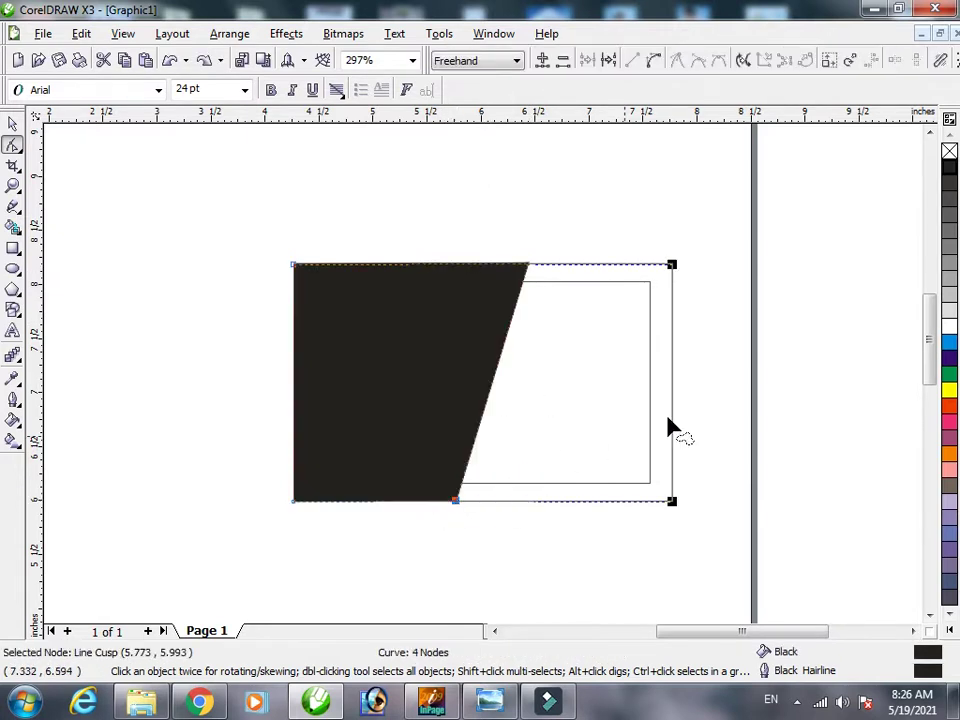
- Try grey fills from 40% to 90% Black on the slanted shape and return it to solid black
left_click(13, 122)
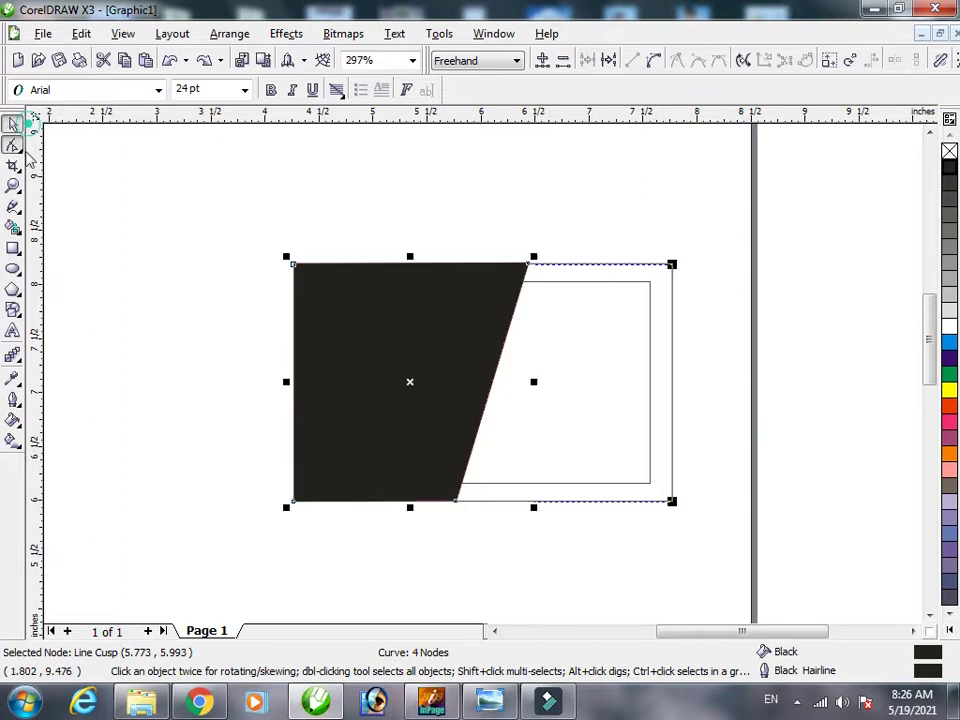
left_click(949, 213)
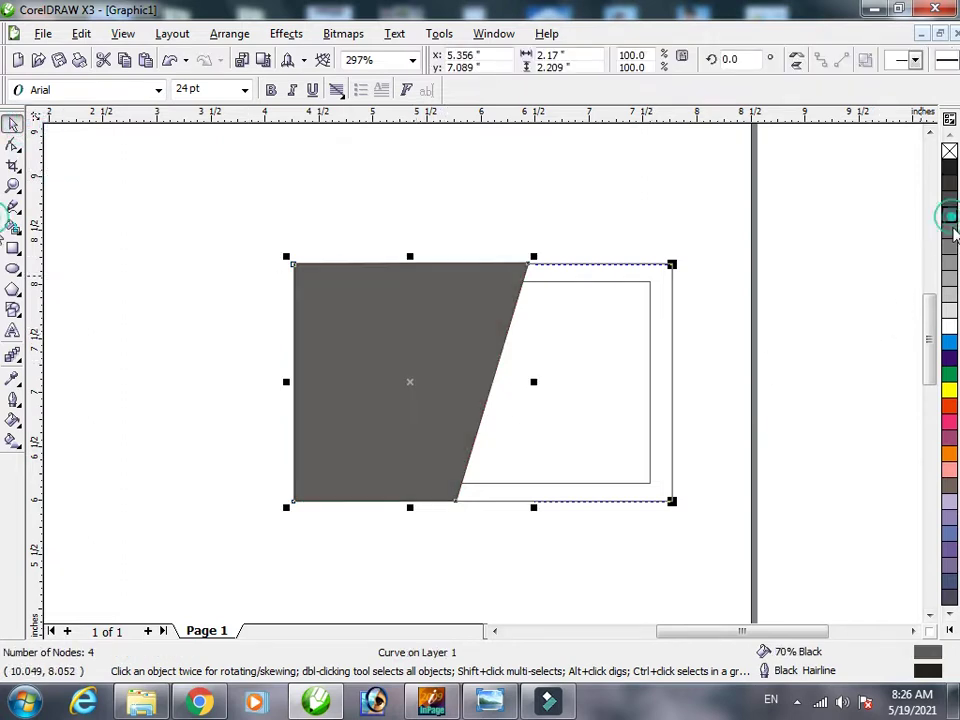
left_click(949, 245)
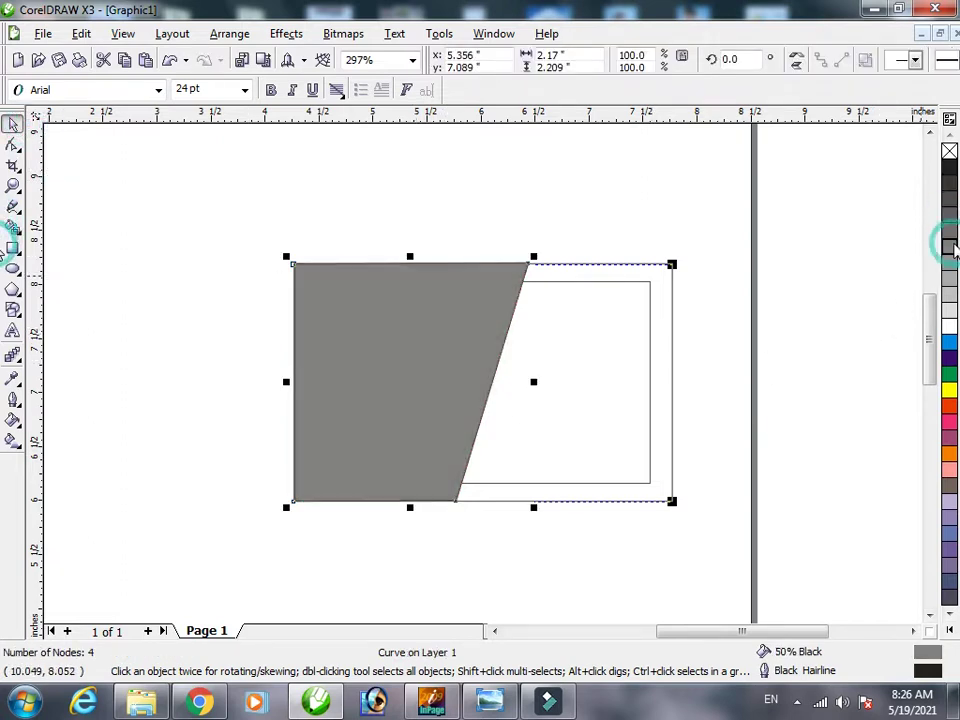
left_click(952, 261)
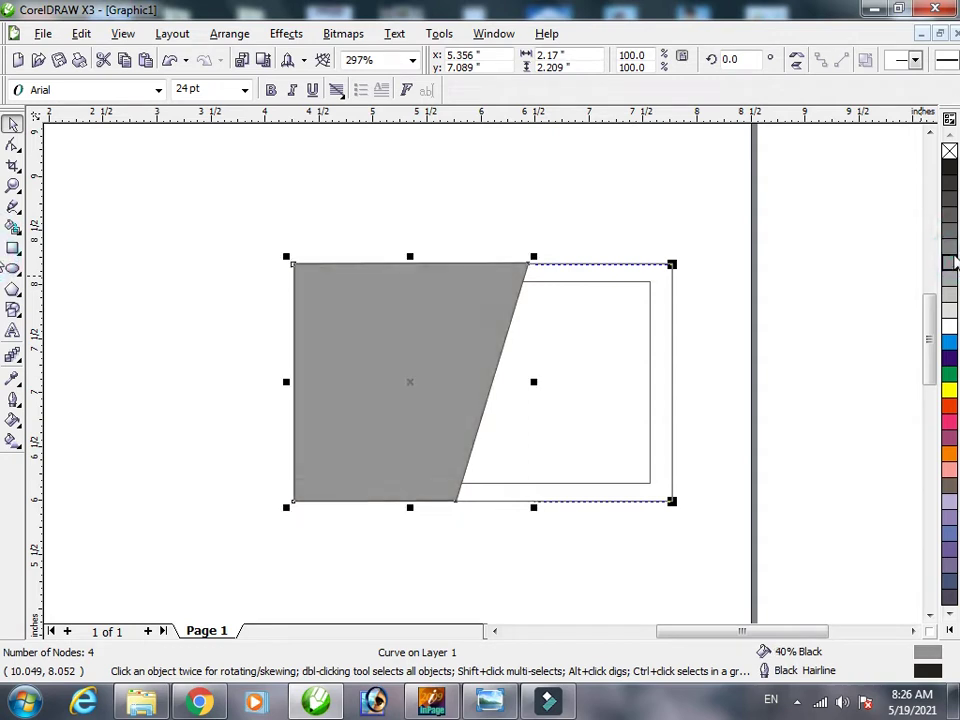
left_click(949, 197)
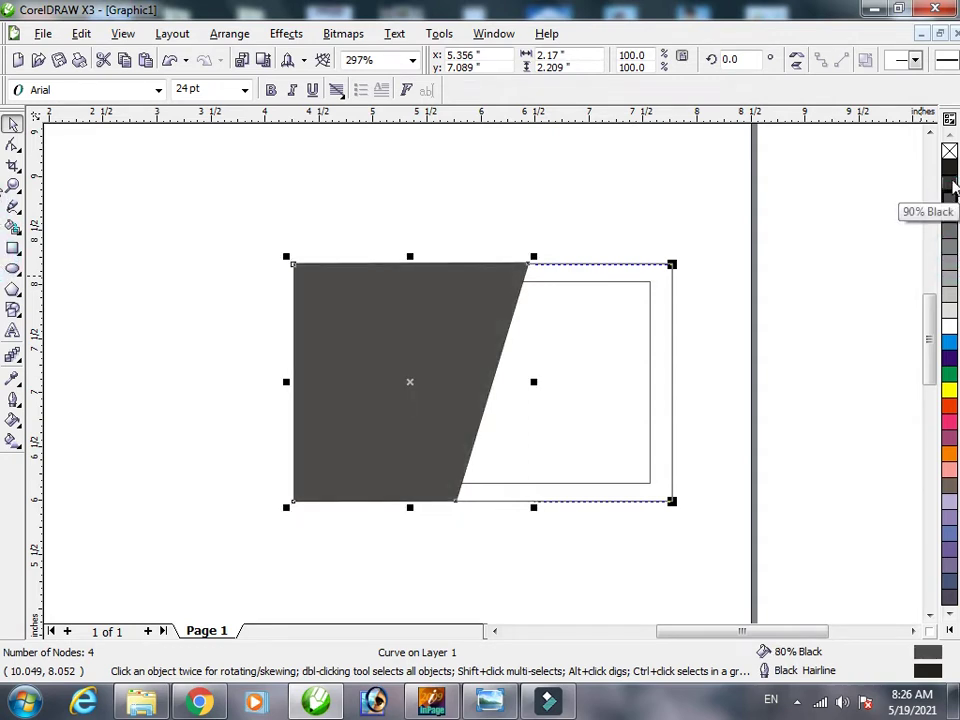
left_click(951, 180)
left_click(950, 194)
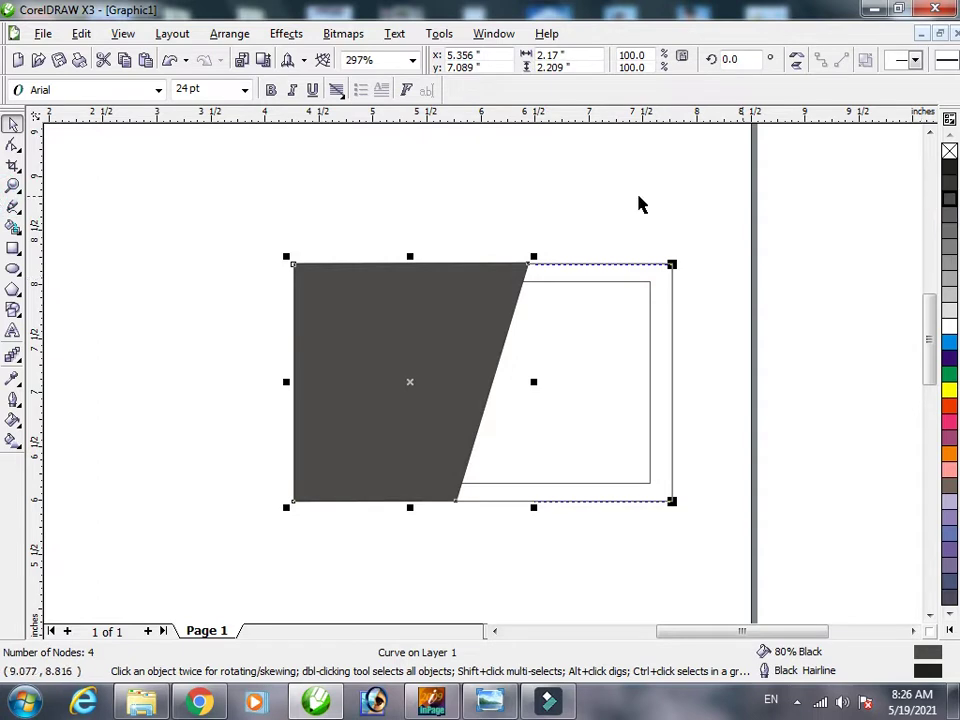
left_click(949, 166)
- Deselect the black shape and examine the name banner in the reference visiting card image
left_click(13, 122)
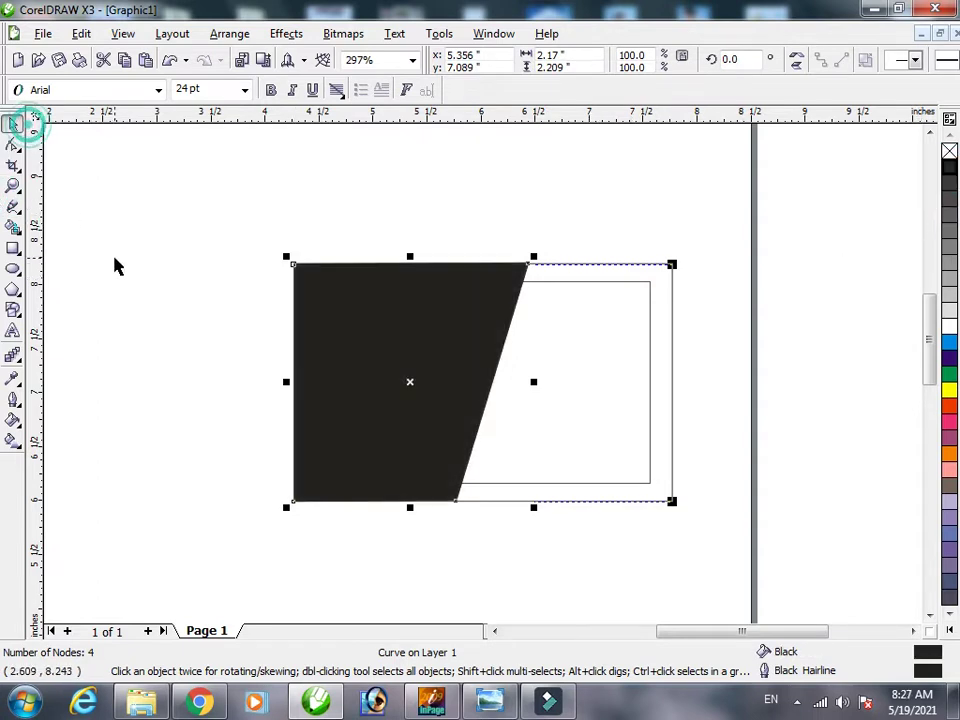
left_click(114, 258)
left_click(490, 706)
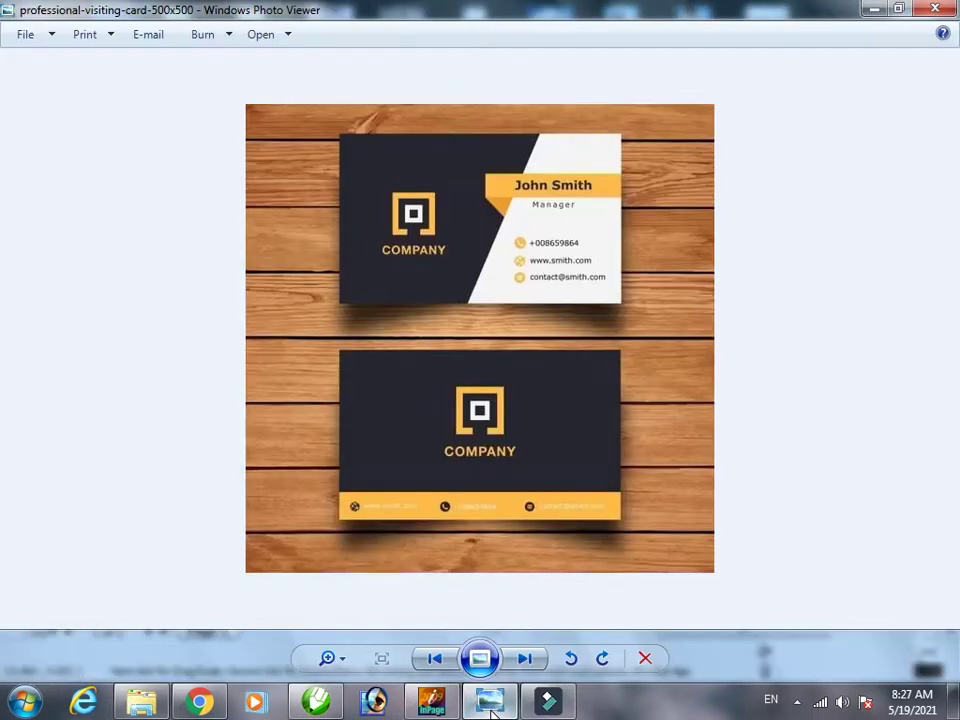
left_click(491, 706)
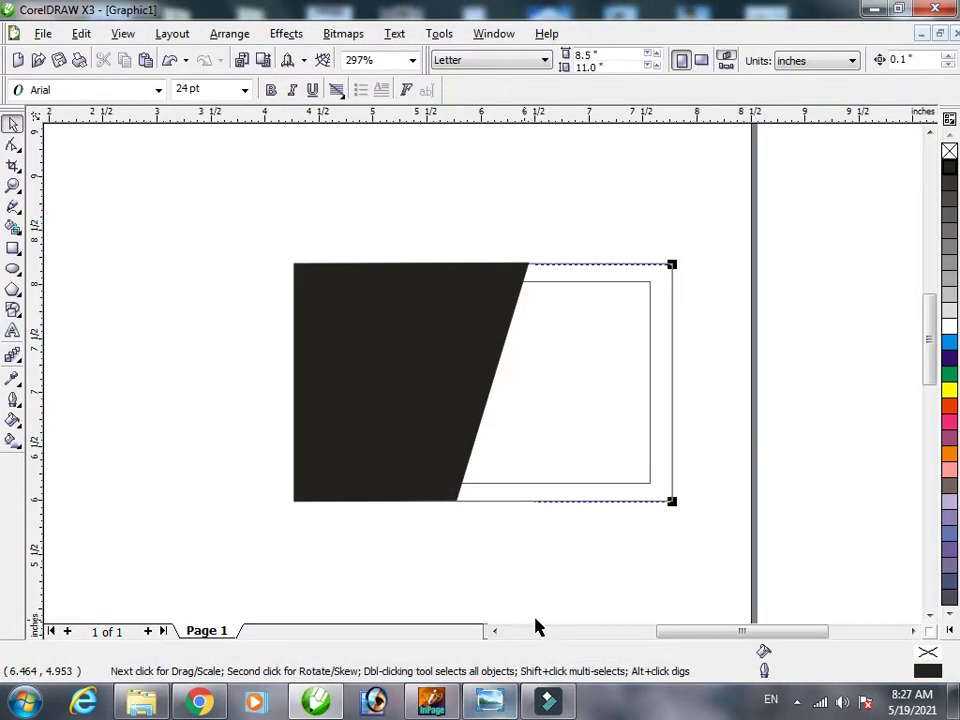
left_click(14, 124)
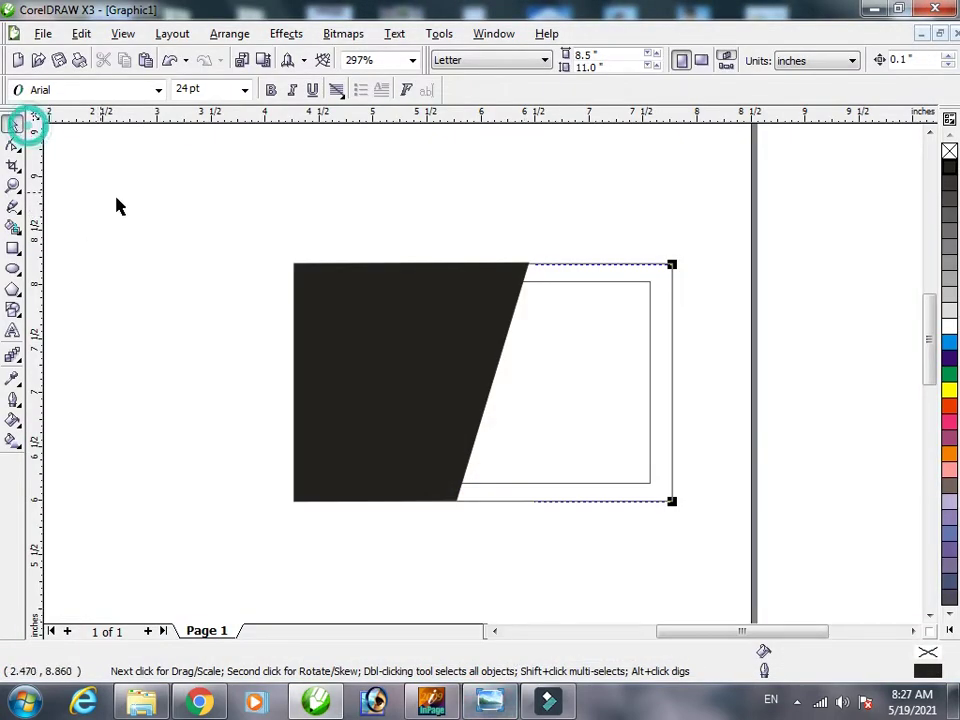
left_click(14, 124)
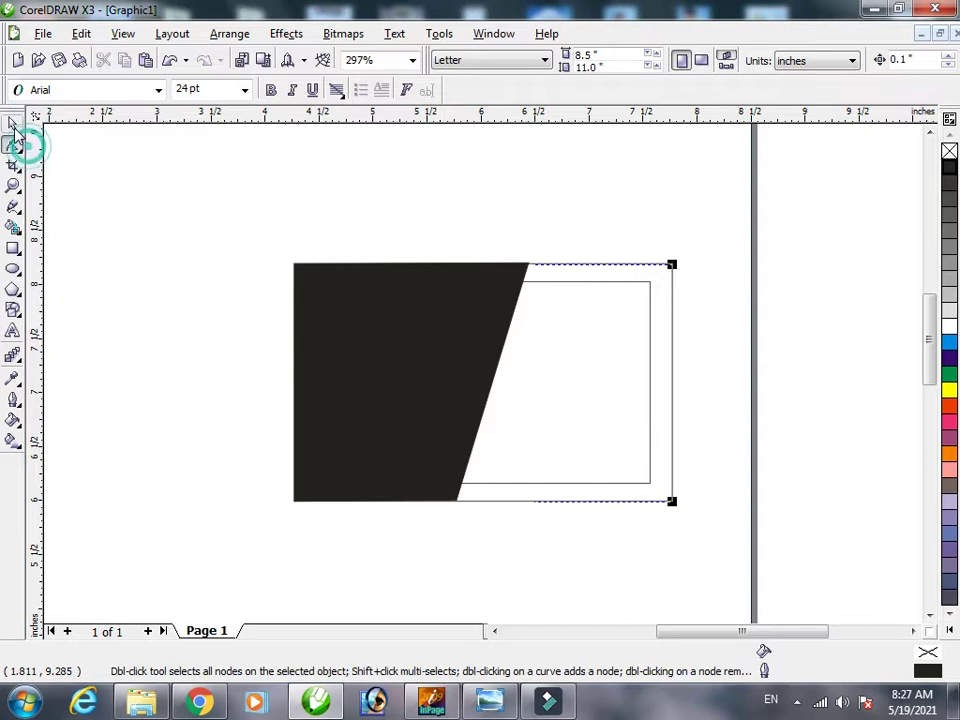
left_click(431, 279)
left_click(563, 313)
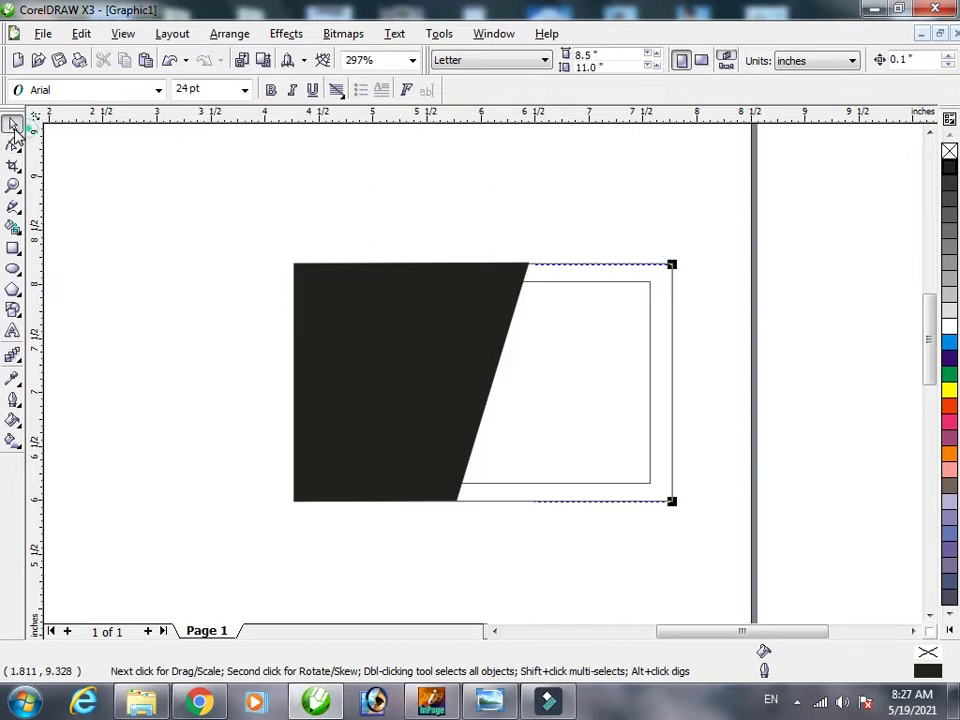
left_click(14, 143)
- Draw a rectangle about 1.78 by 0.33 in and place it as a banner in the card's upper part, ending at its right edge
left_click(14, 247)
left_click_drag(347, 196, 541, 232)
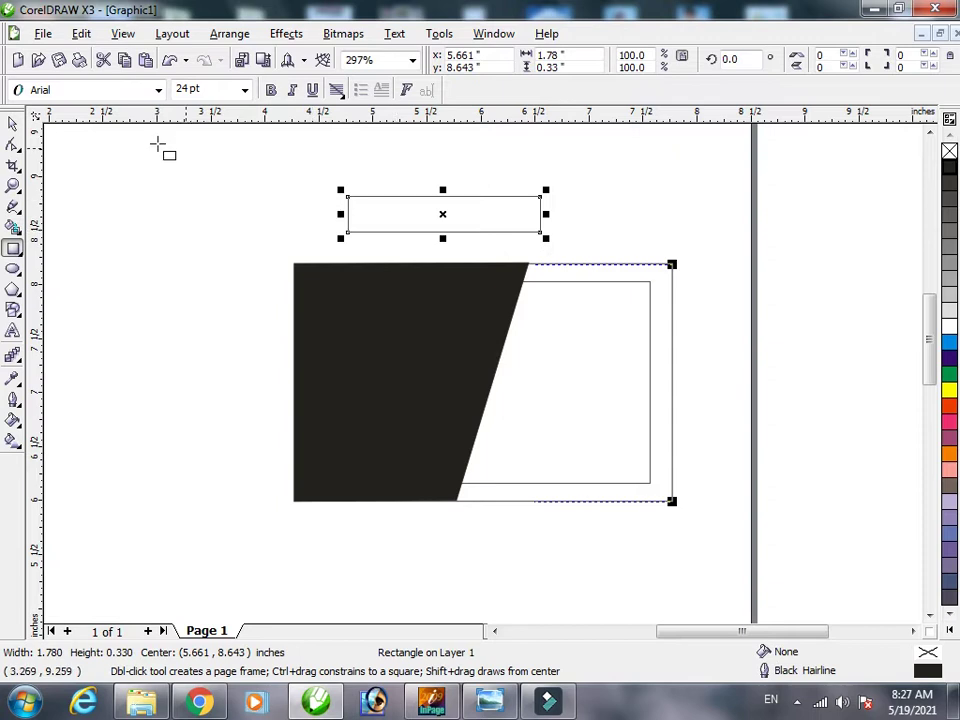
left_click(12, 122)
left_click(176, 196)
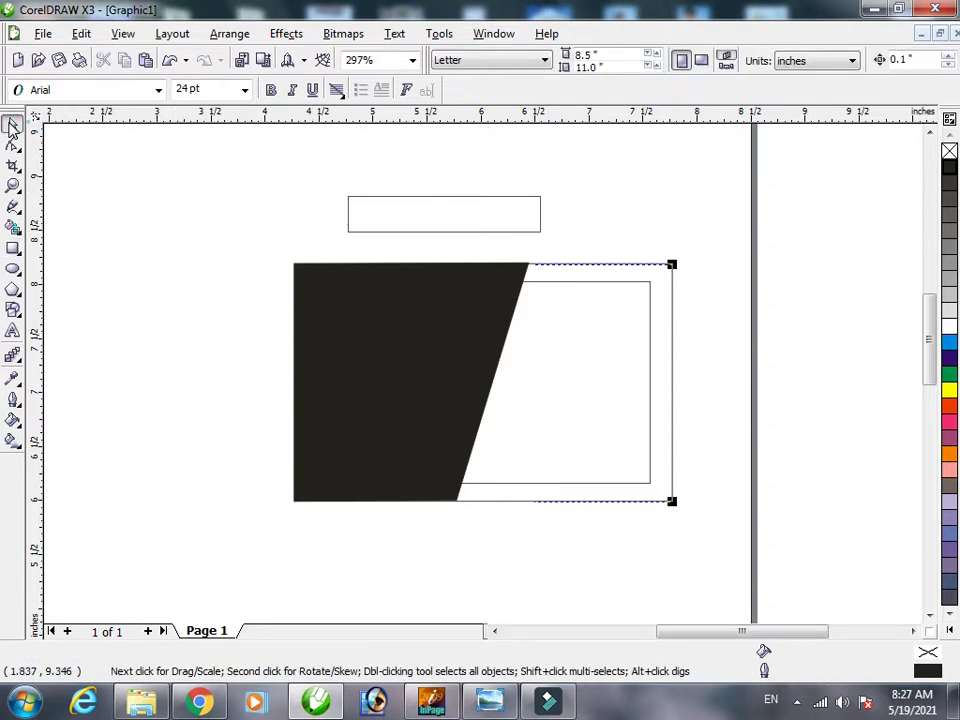
left_click(503, 196)
left_click_drag(499, 197, 630, 304)
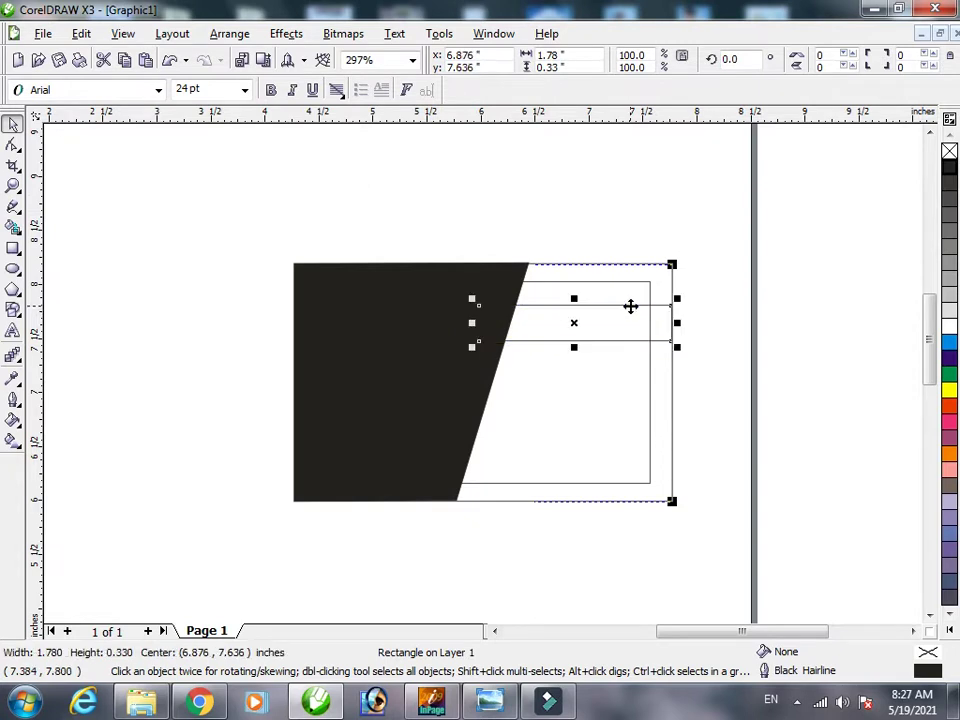
- Fill the banner rectangle with yellow and set its outline width to none
left_click(947, 392)
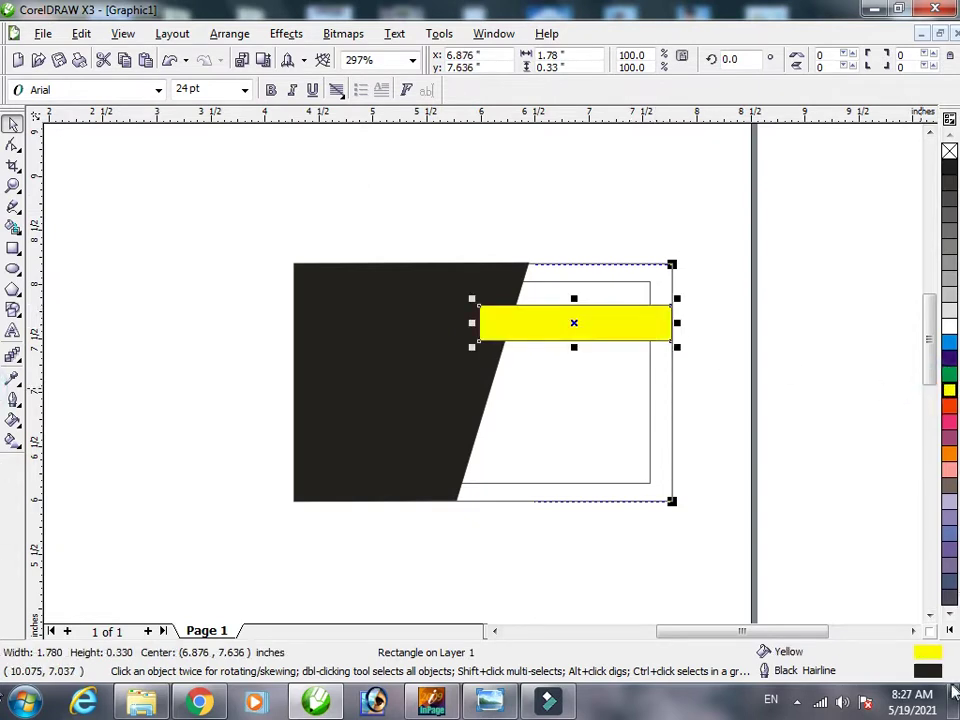
double_click(928, 672)
left_click(374, 251)
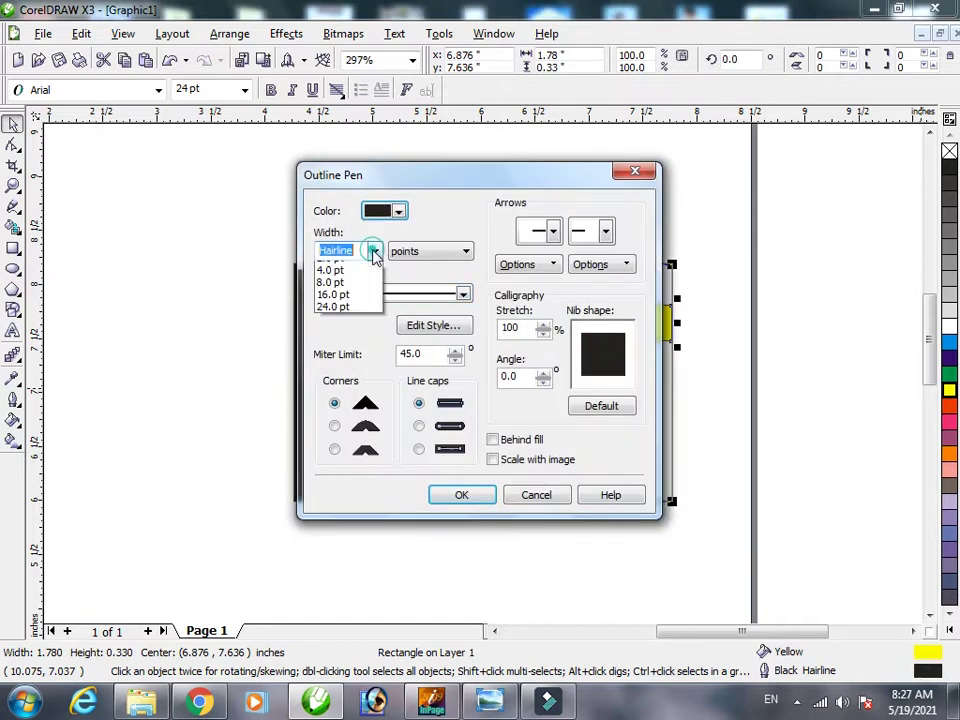
left_click(332, 268)
left_click(463, 495)
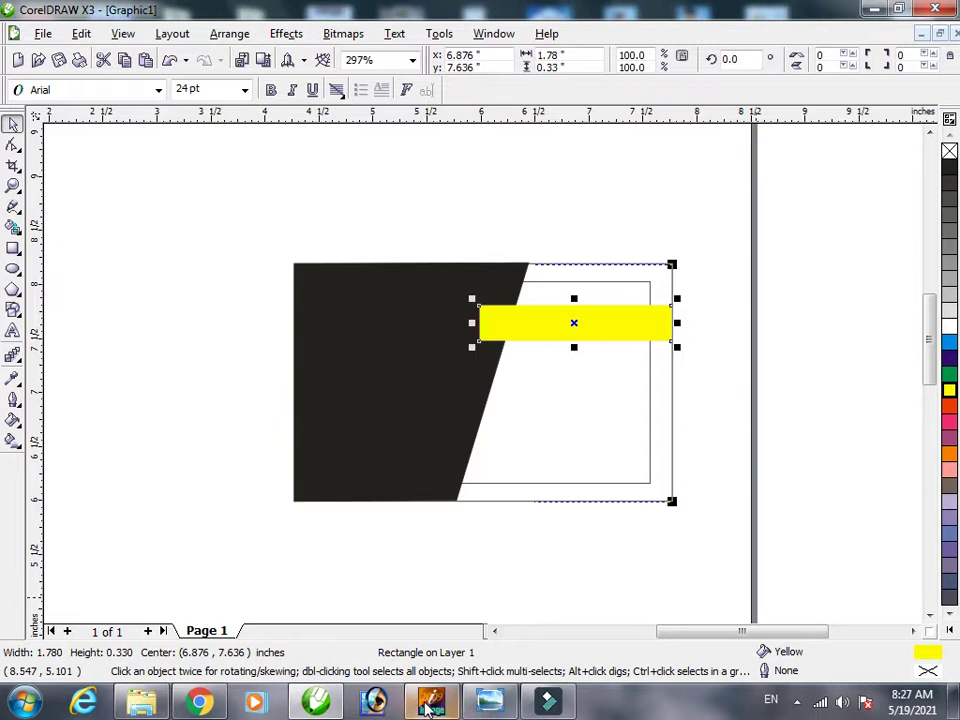
- Check the reference card's colours, fill the banner with orange and enlarge it leftward to about 1.88 by 0.35 in
left_click(484, 706)
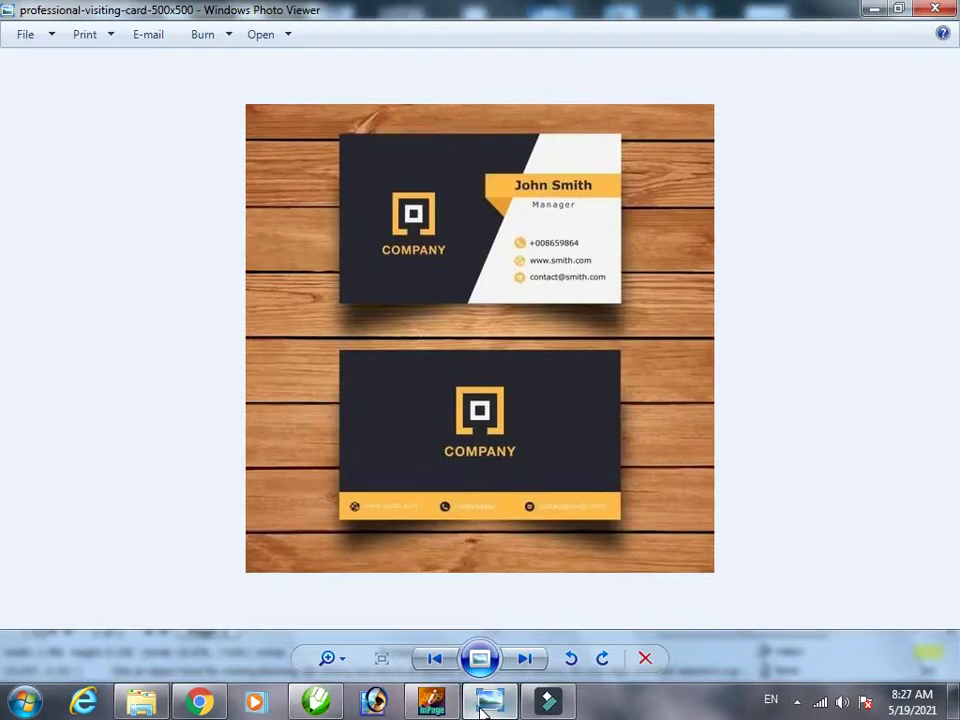
left_click(484, 706)
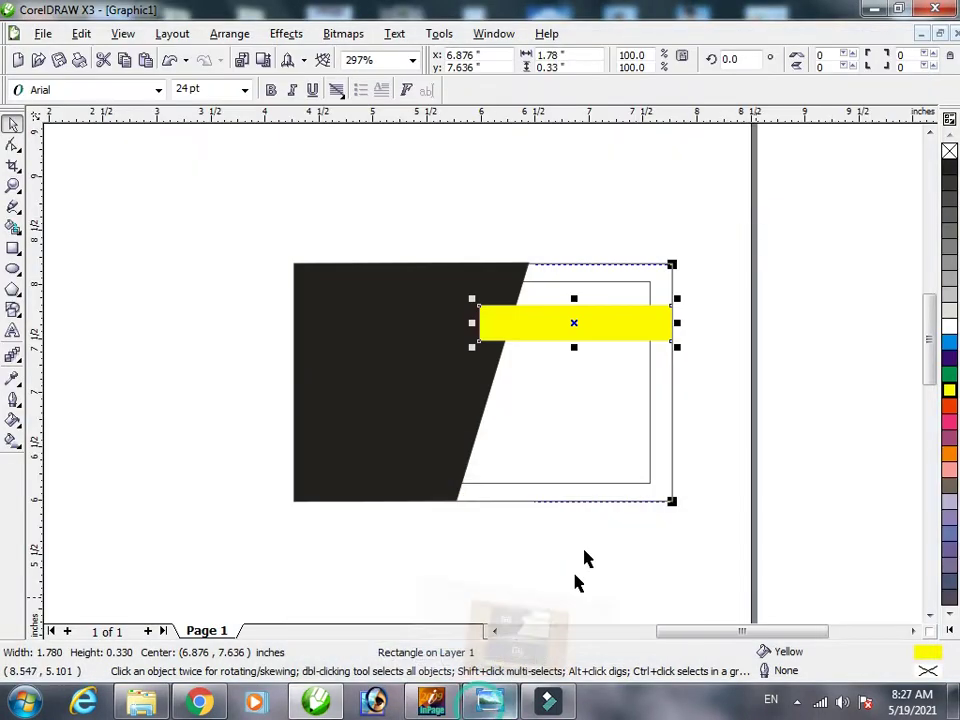
left_click(949, 452)
left_click_drag(470, 348, 459, 356)
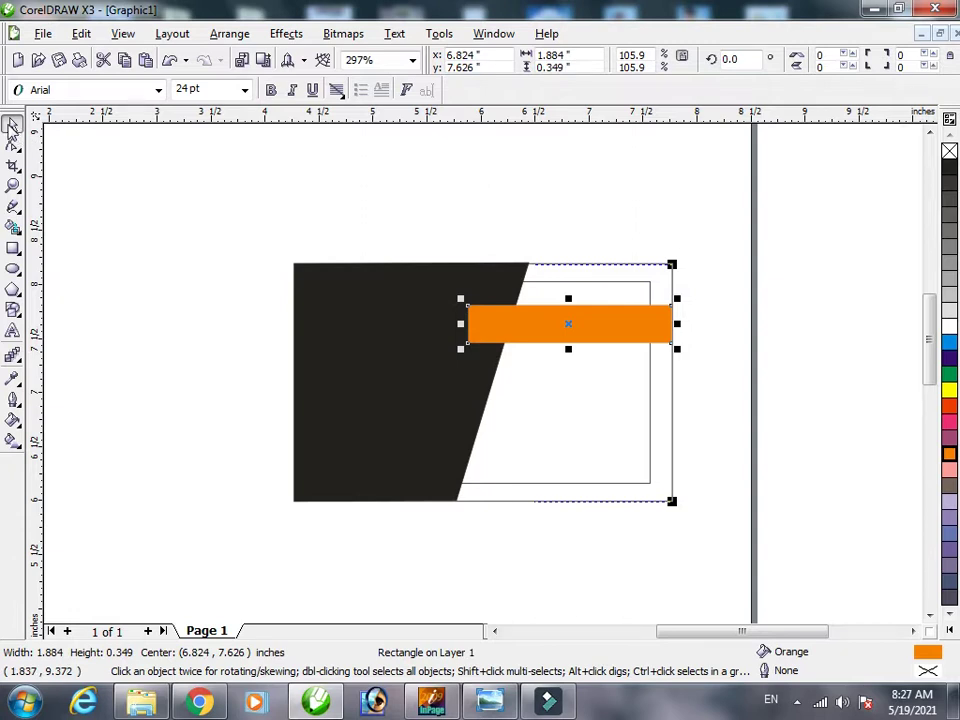
left_click(136, 290)
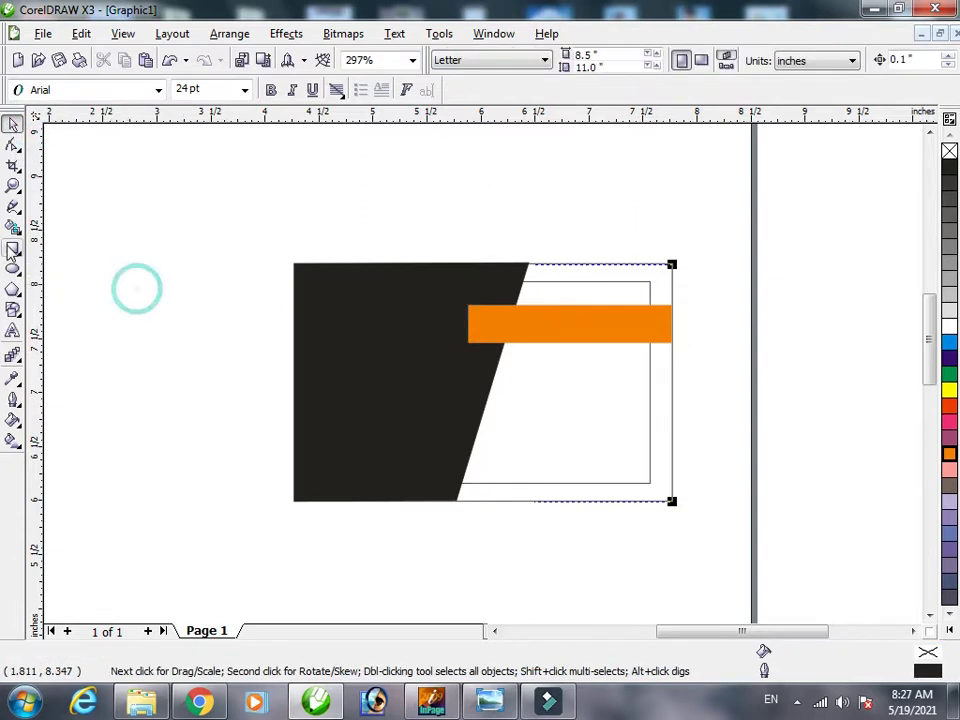
- Draw a rectangle about 0.36 by 0.23 in just below the banner's left end and fill it with orange
left_click(13, 248)
left_click_drag(458, 339, 510, 372)
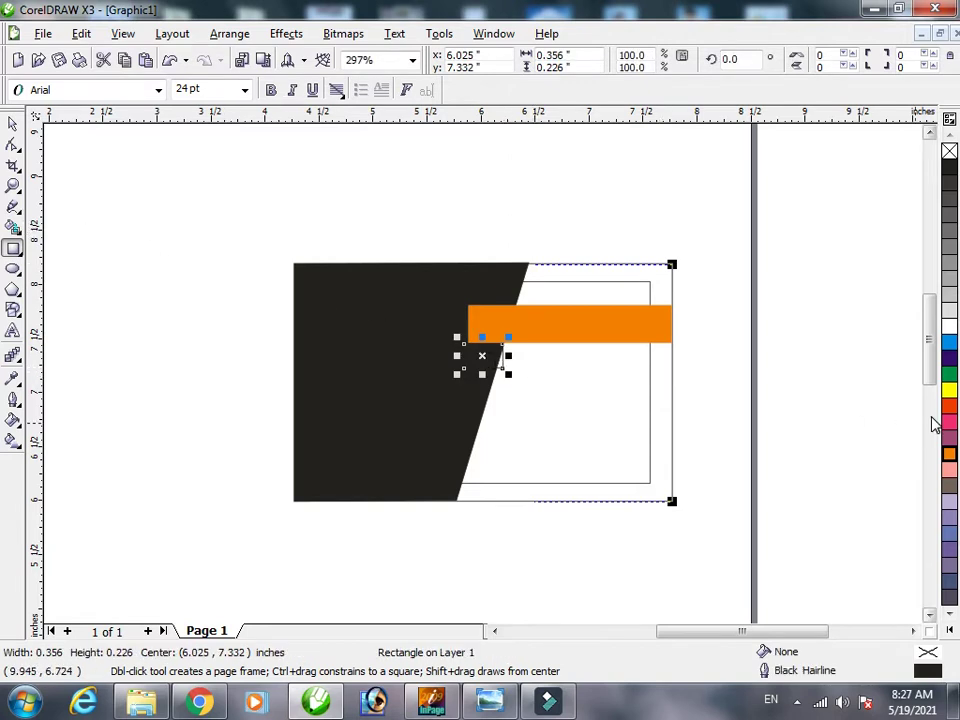
left_click(949, 453)
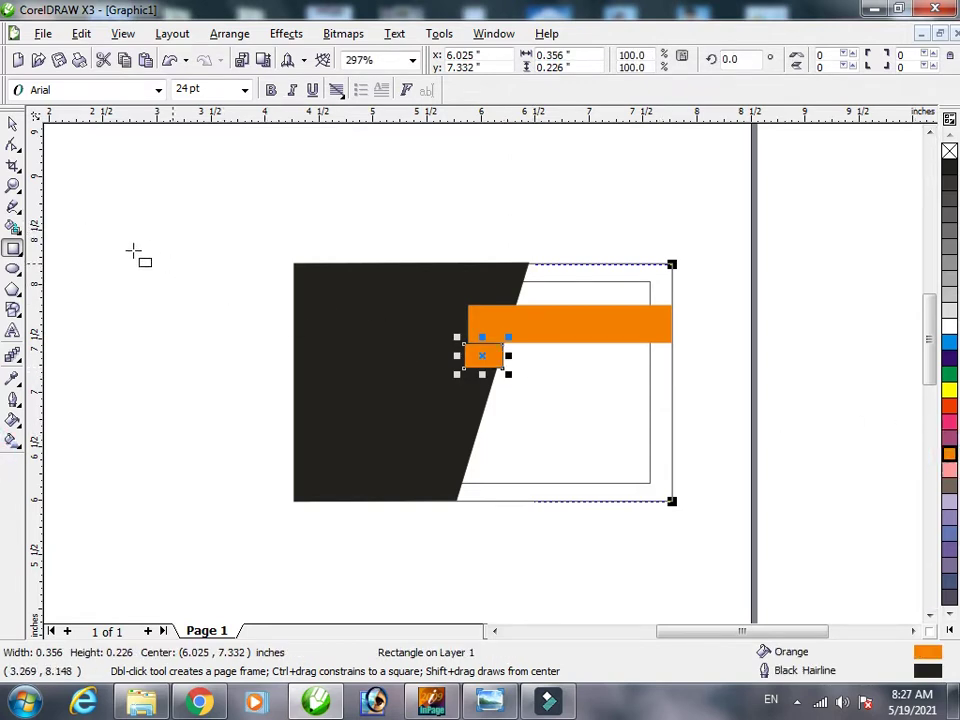
- Convert the small orange rectangle to curves and move it up against the banner's lower edge
left_click(16, 185)
left_click_drag(424, 315, 564, 408)
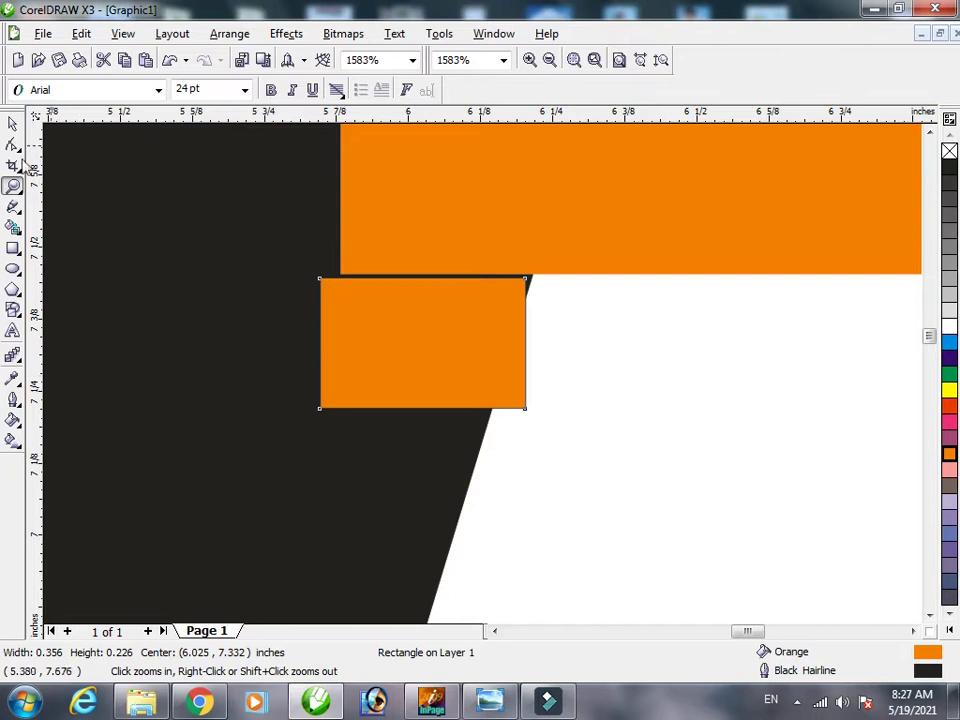
left_click(12, 145)
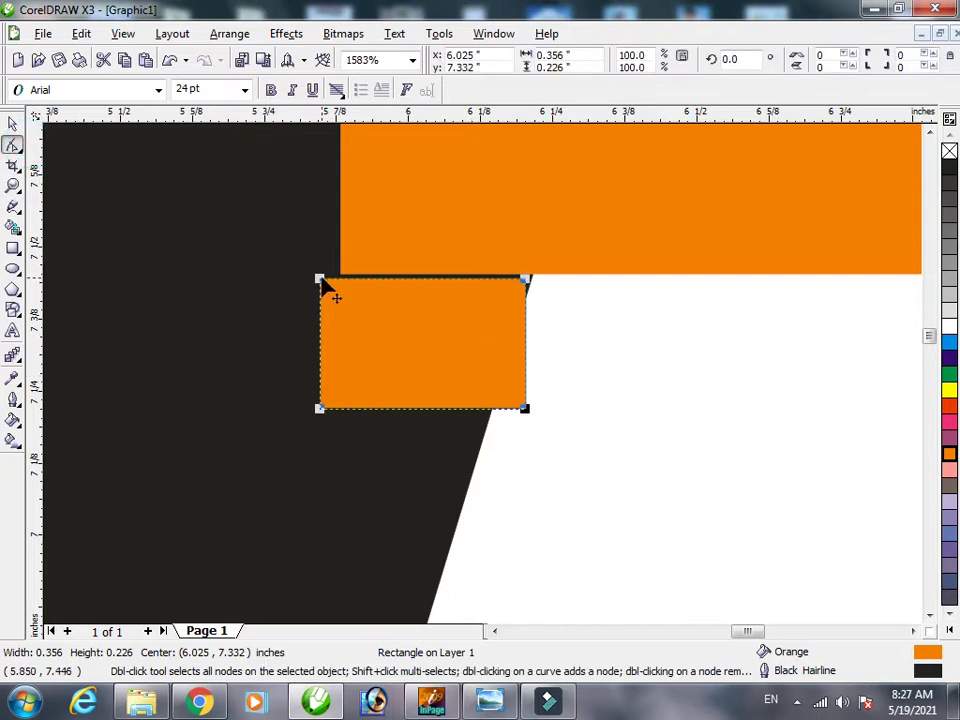
left_click(12, 123)
left_click(12, 145)
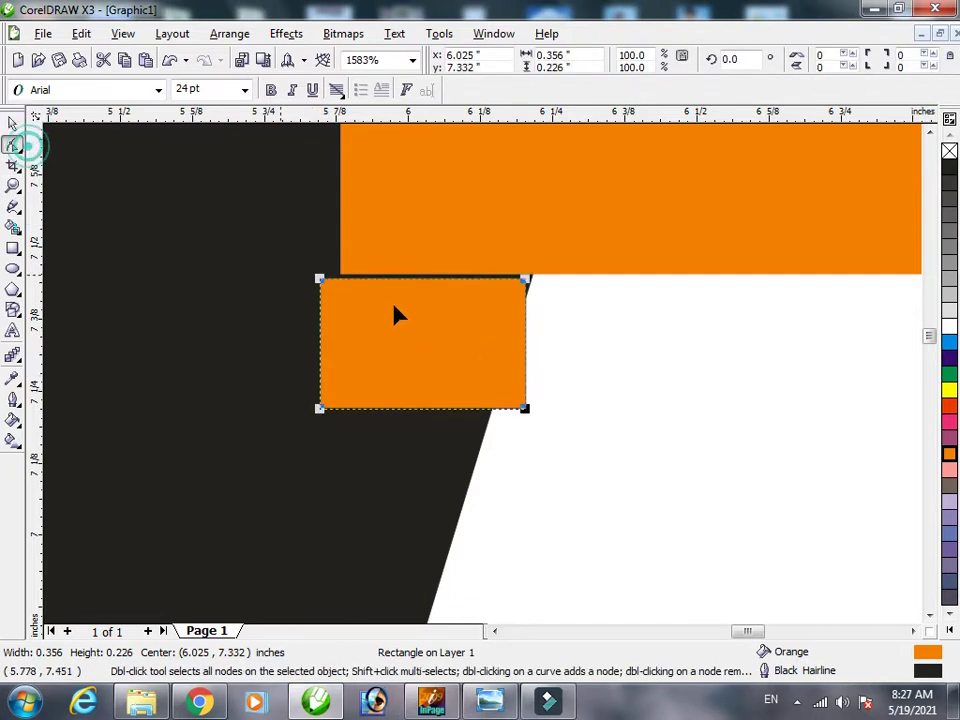
right_click(322, 278)
left_click(372, 289)
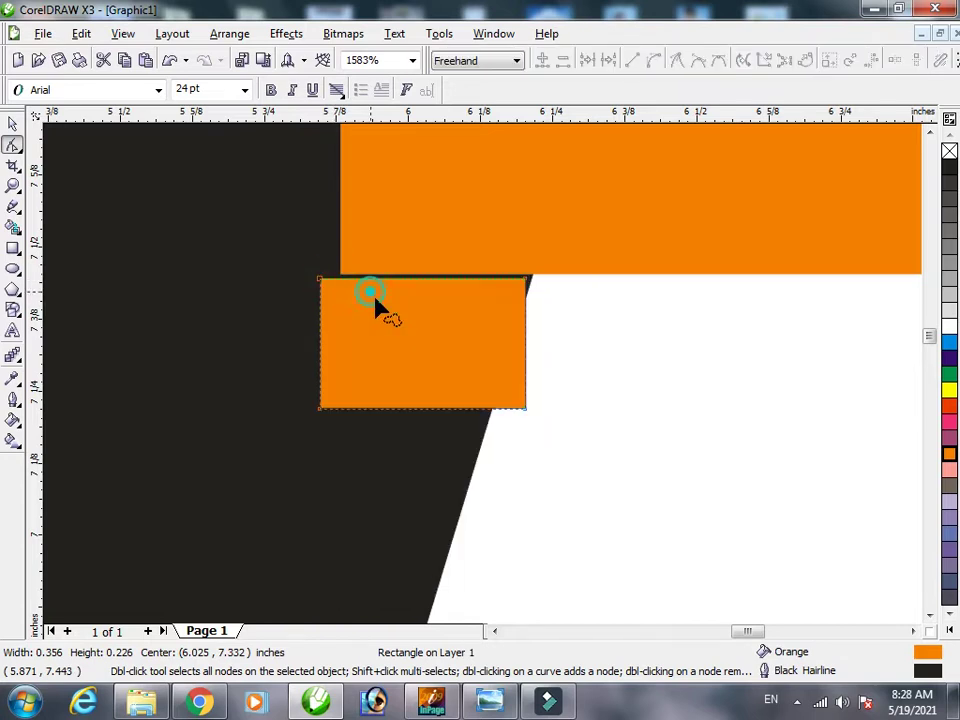
left_click(375, 318)
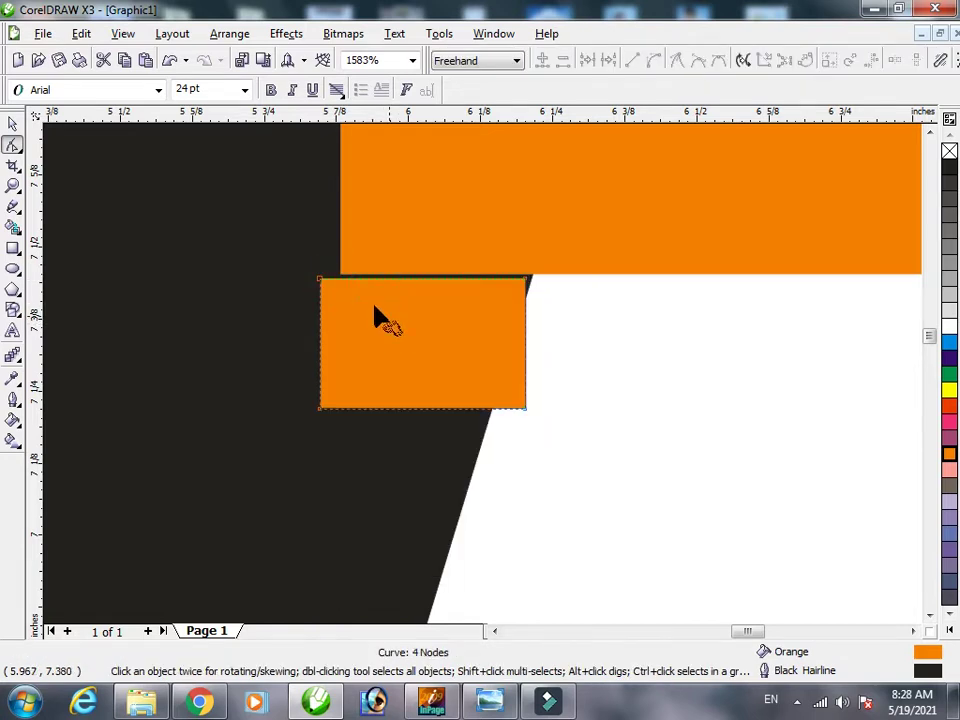
key("space")
left_click_drag(407, 310, 416, 306)
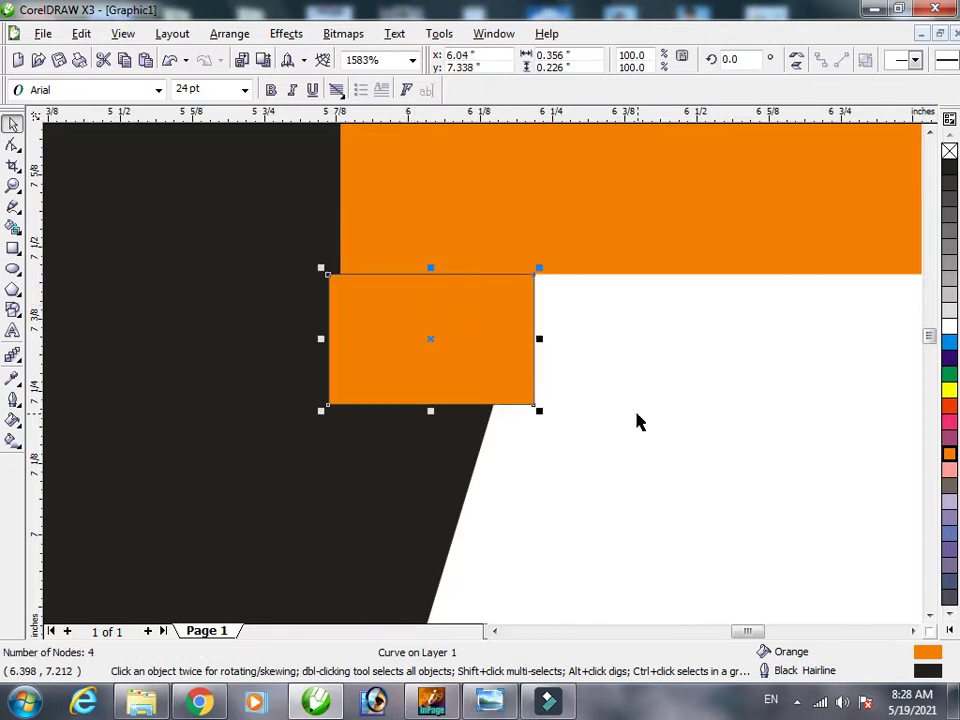
- Reshape the small orange rectangle into a triangular fold under the banner, following the reference card and the black panel's slanted edge
key("space")
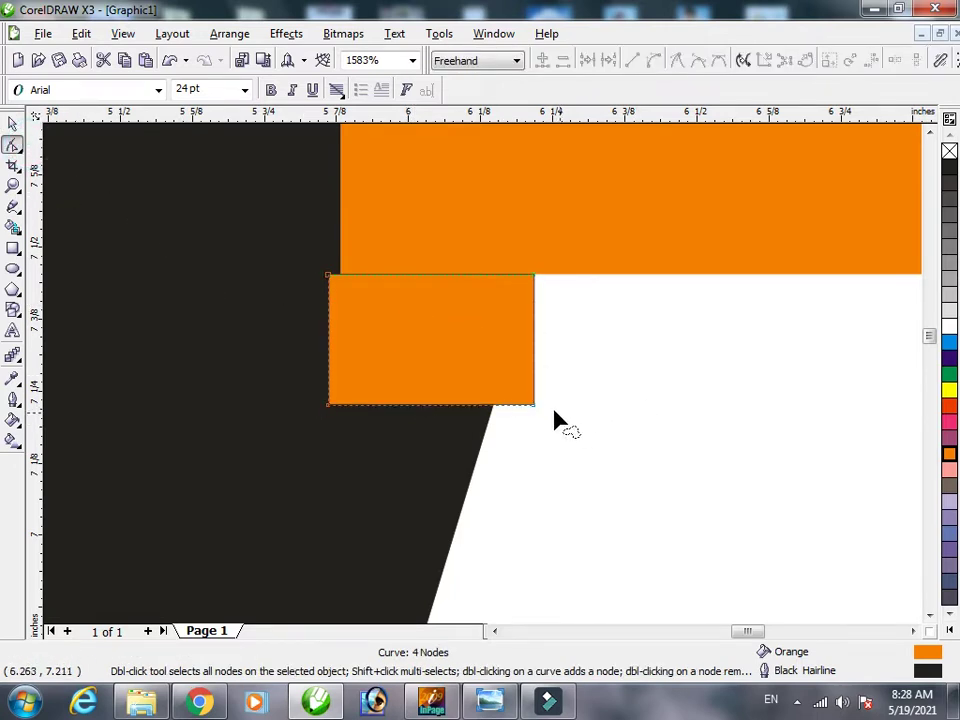
left_click_drag(533, 406, 491, 407)
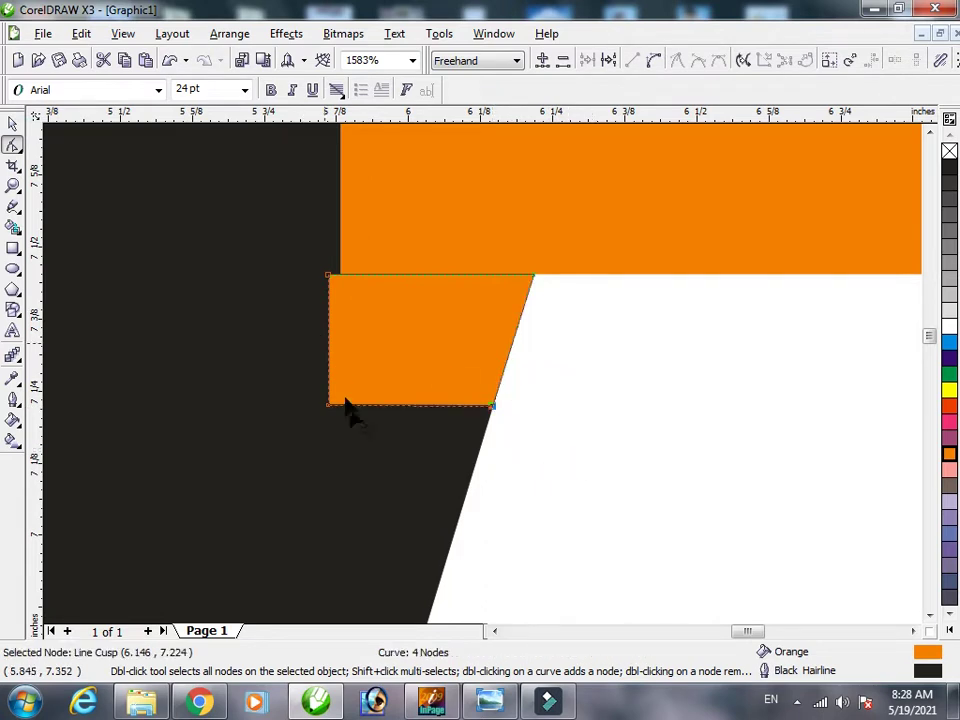
left_click(492, 704)
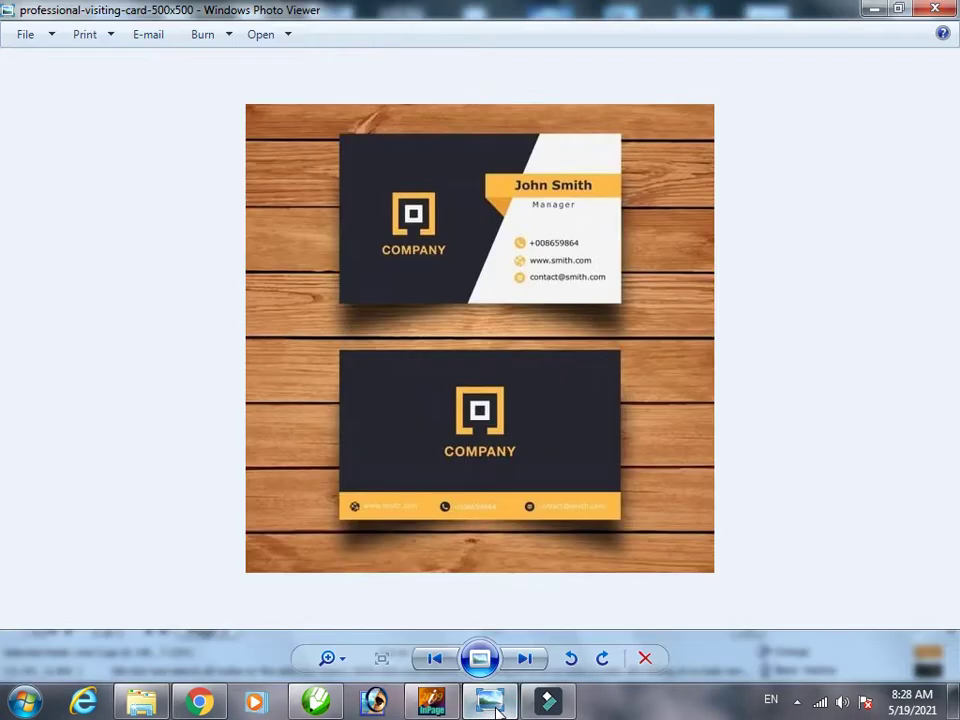
left_click(494, 704)
left_click_drag(328, 403, 489, 405)
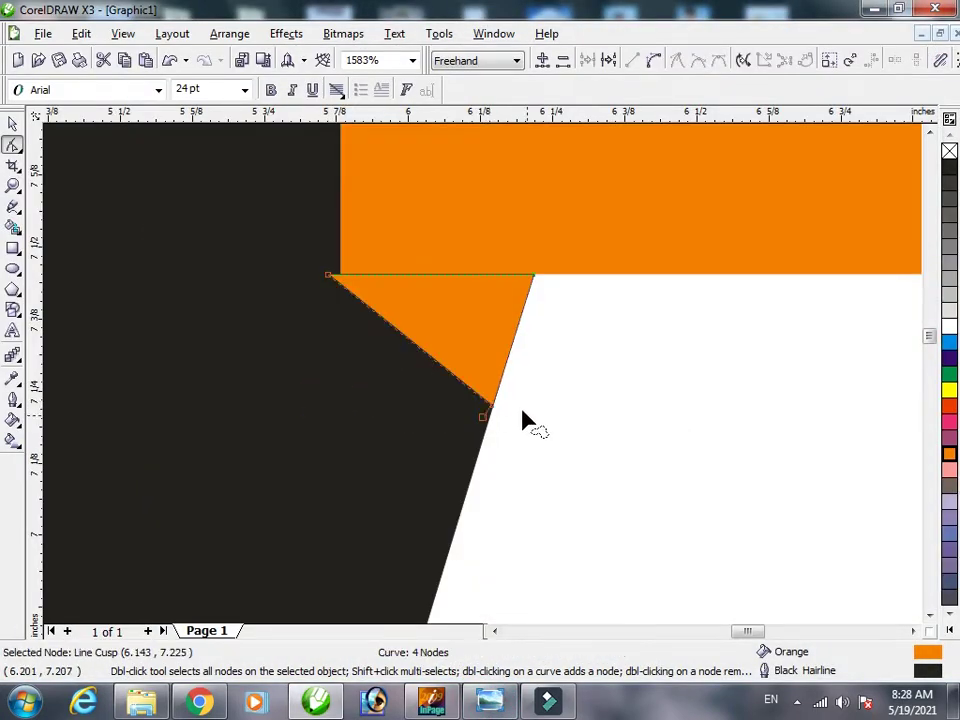
left_click_drag(329, 278, 341, 273)
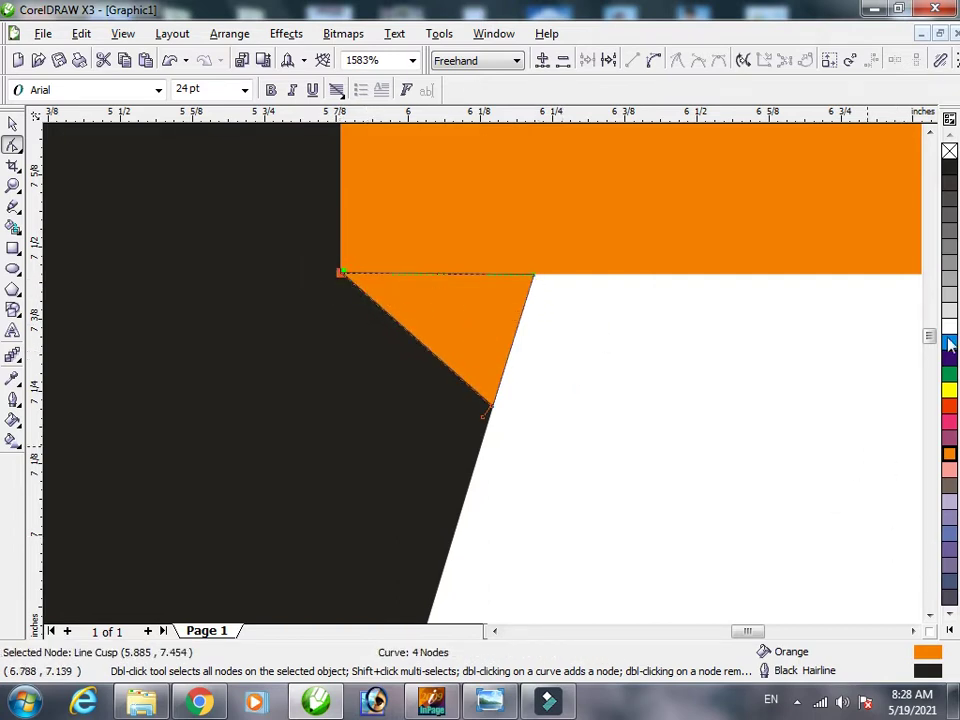
- Set the triangular fold's outline width to none, nudge it up against the banner and enlarge it to about 0.34 by 0.23 in
left_click(14, 122)
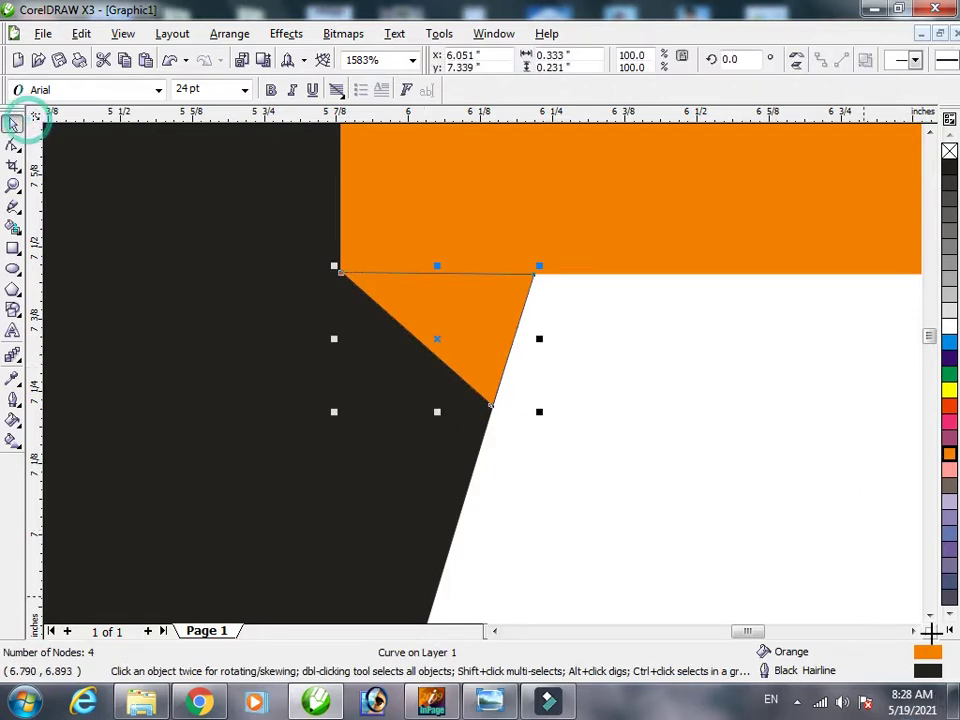
double_click(933, 677)
left_click(374, 251)
left_click(350, 271)
left_click(482, 498)
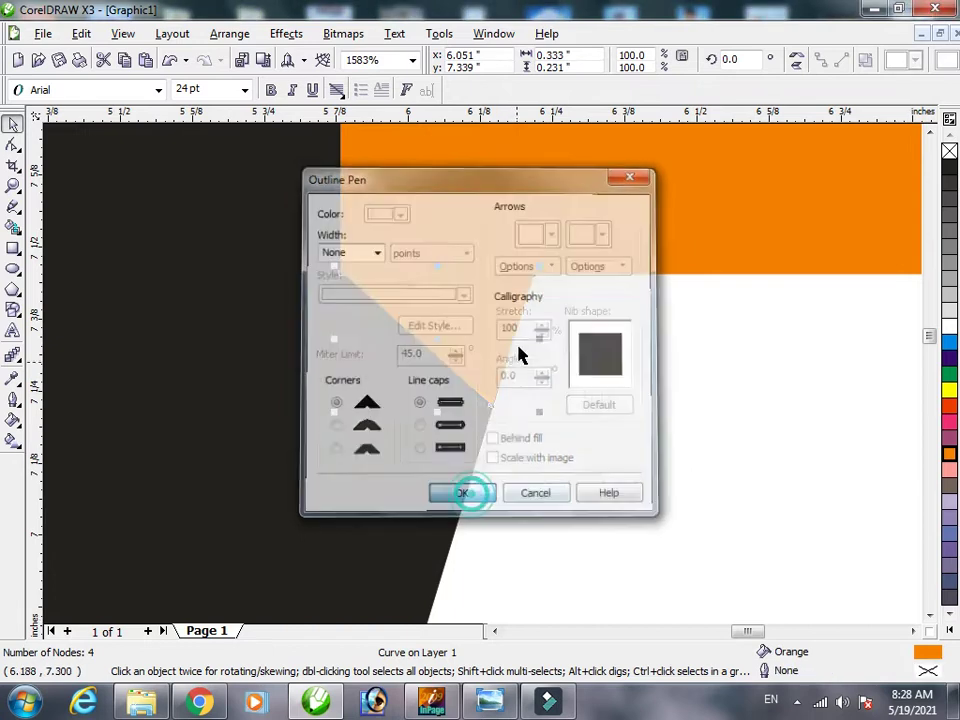
left_click_drag(467, 316, 466, 313)
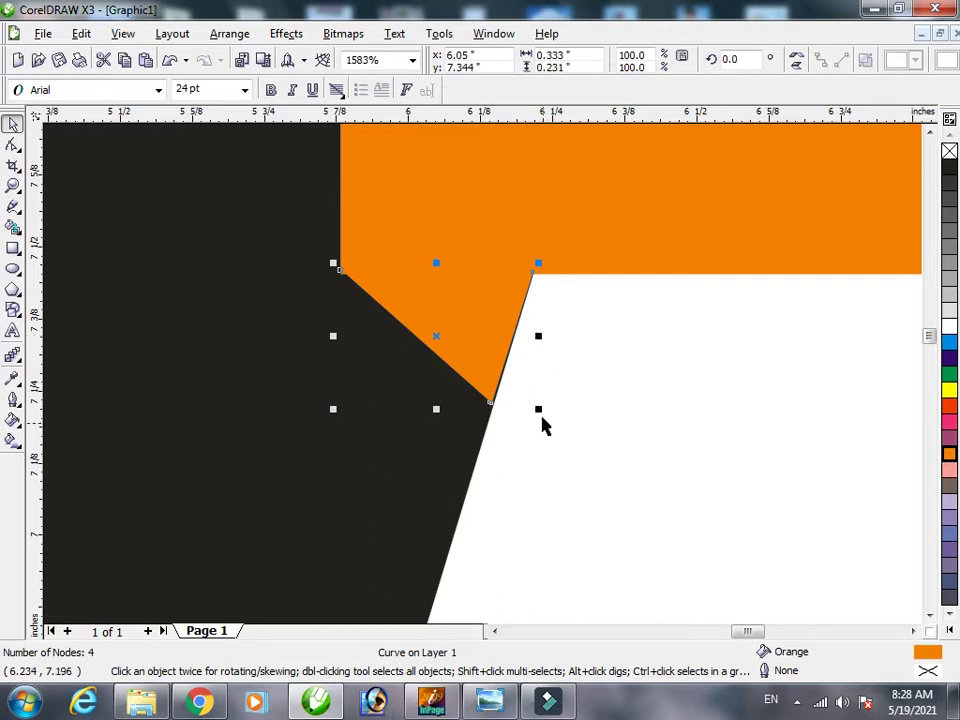
left_click_drag(541, 412, 543, 413)
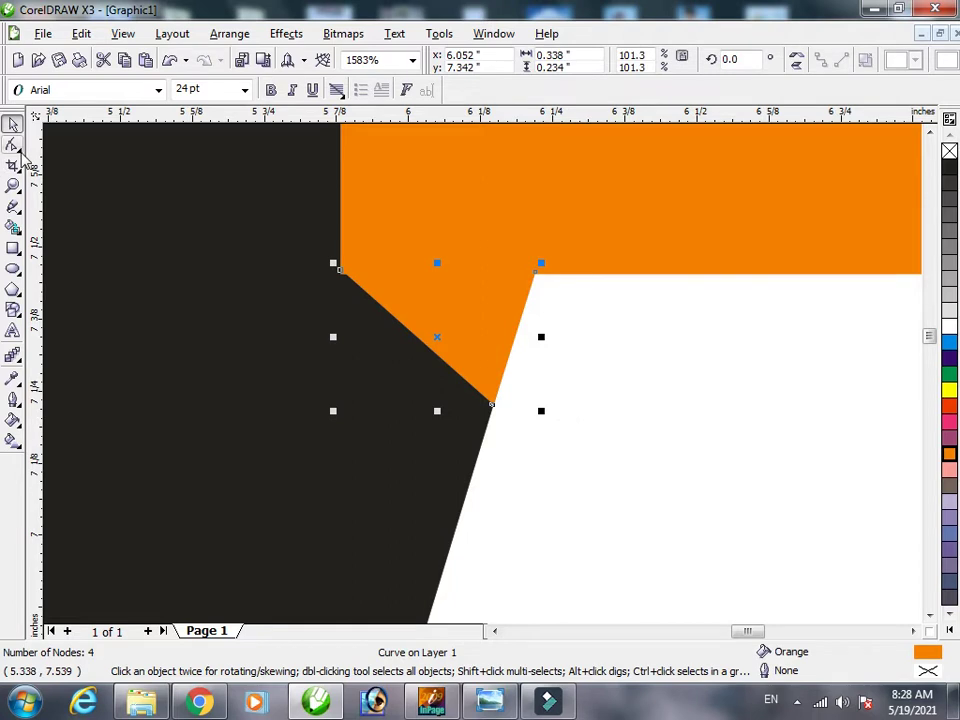
- Try a linear two-colour fountain fill at 90 degrees on the fold, blending orange to dark violet
left_click(13, 421)
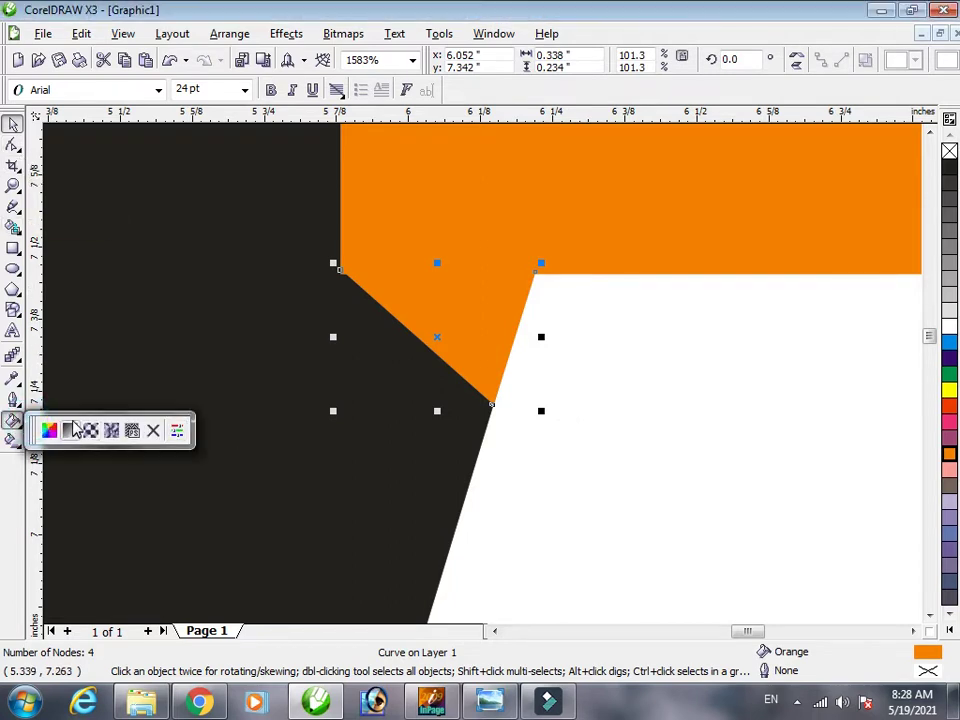
left_click(72, 424)
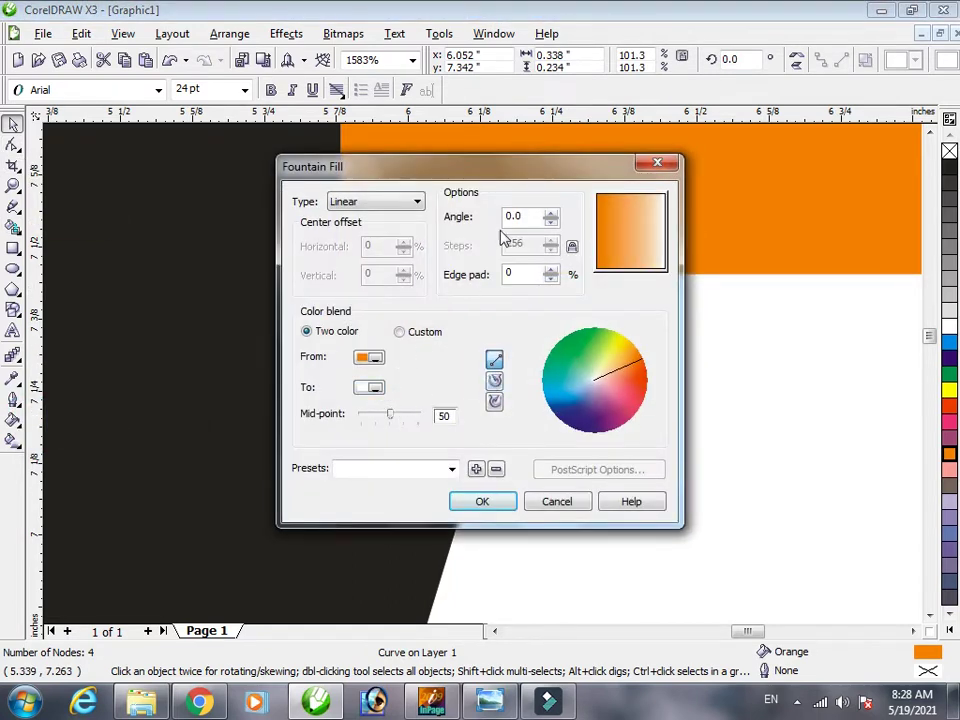
type("0")
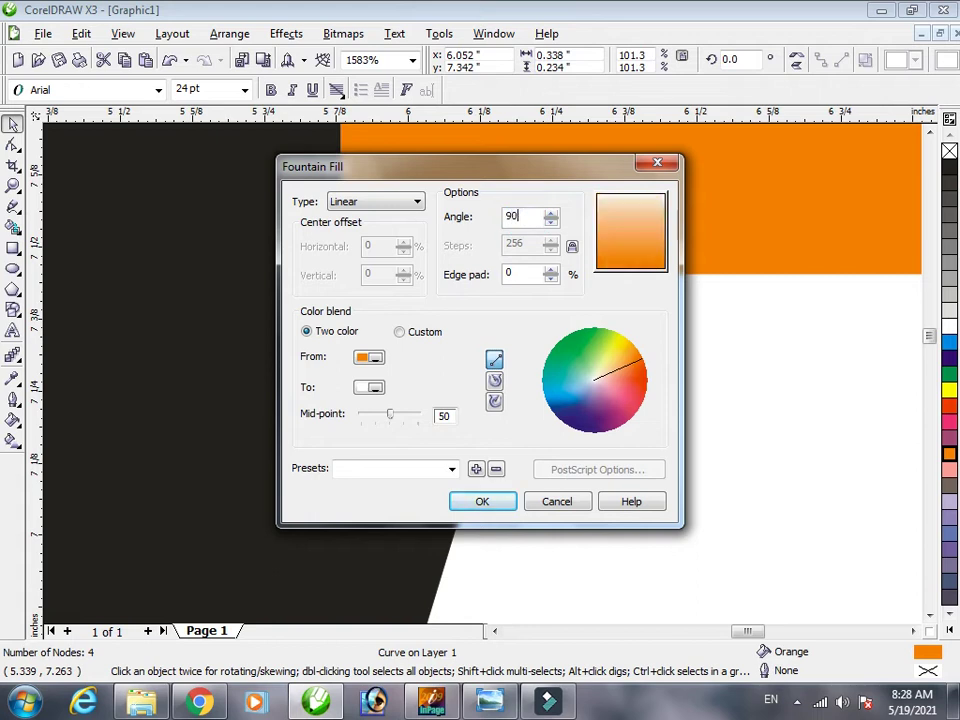
left_click(370, 358)
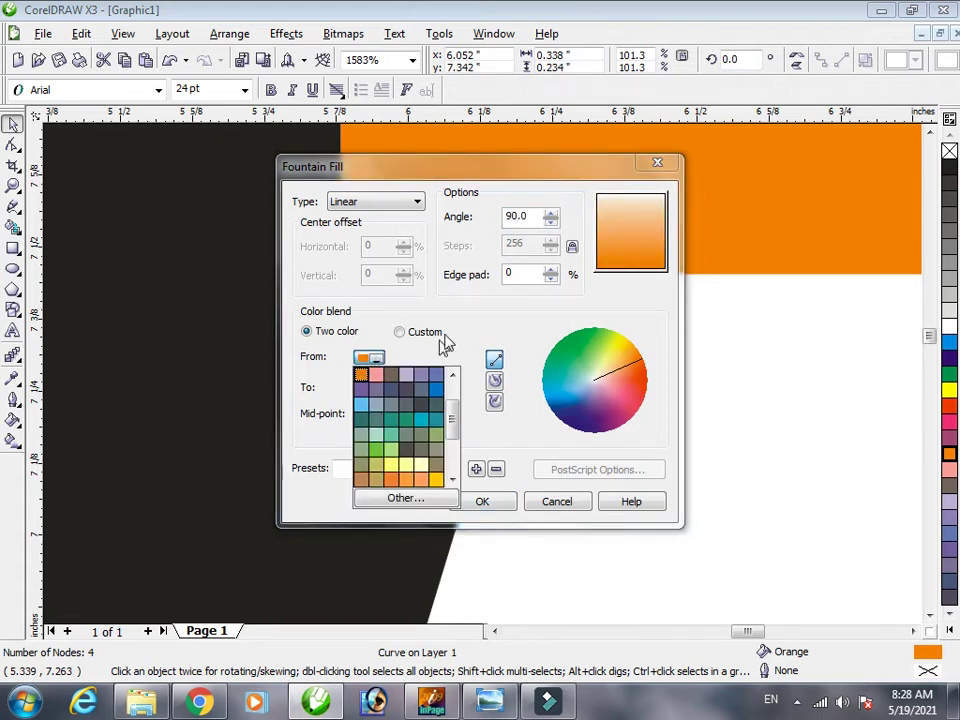
left_click(446, 321)
left_click(378, 389)
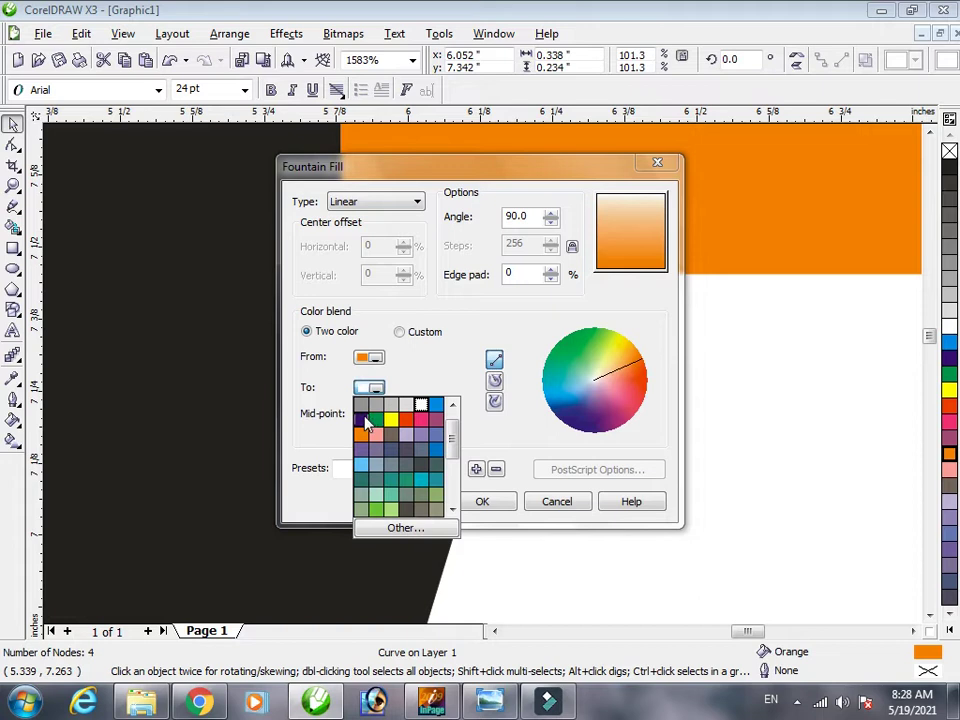
left_click(364, 416)
left_click(490, 503)
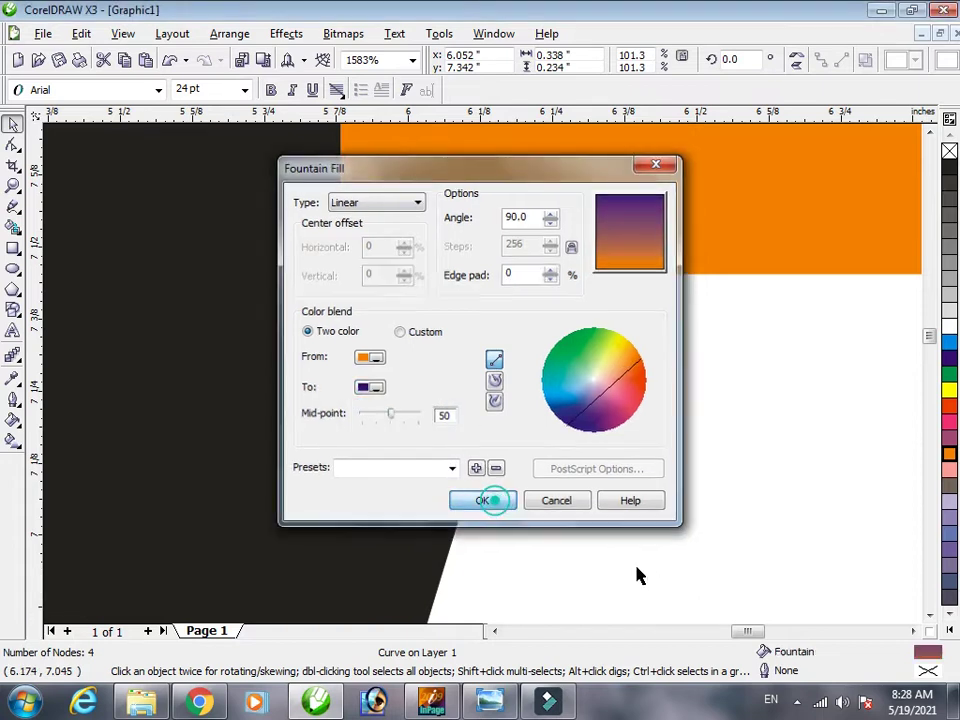
key("ctrl+z")
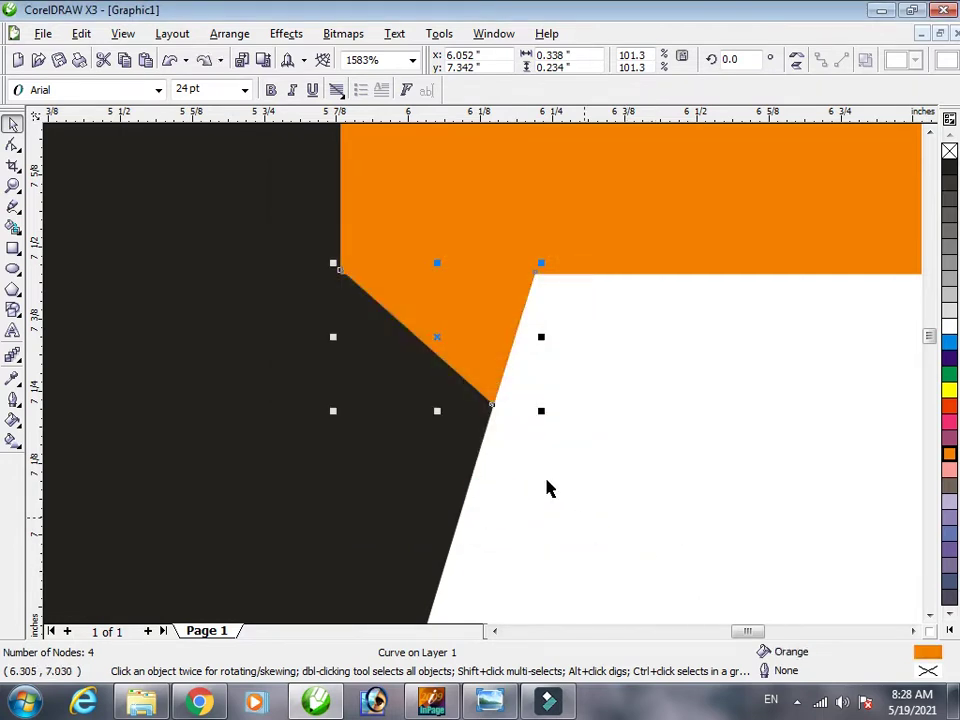
- Shift the fold slightly to meet the banner's lower-left corner and scale it to about 0.34 by 0.24 in
left_click_drag(481, 318, 478, 321)
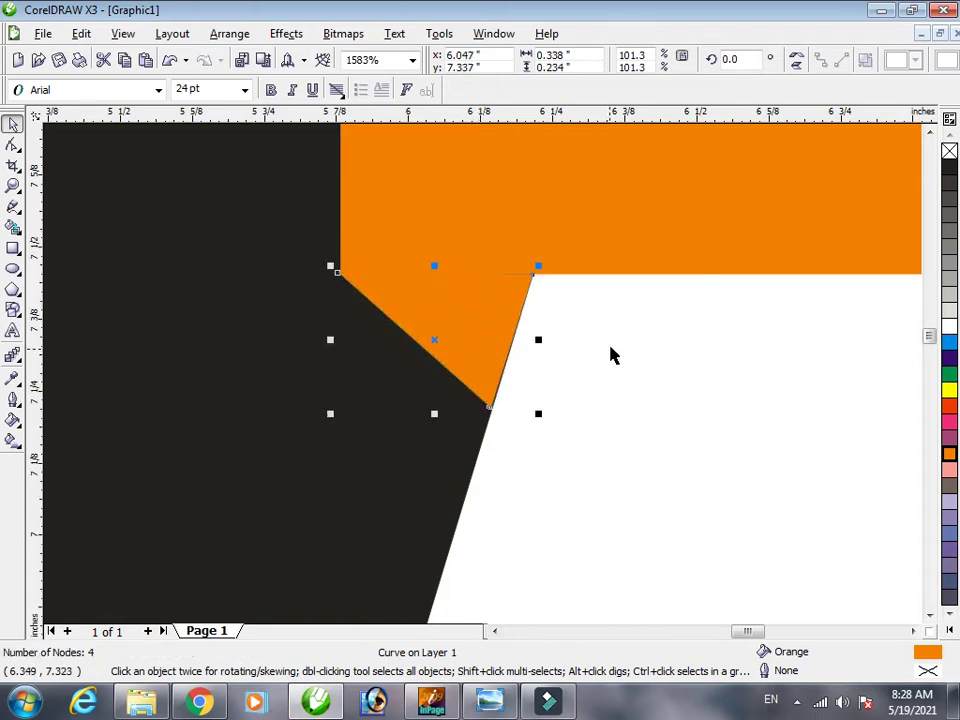
left_click_drag(540, 265, 541, 263)
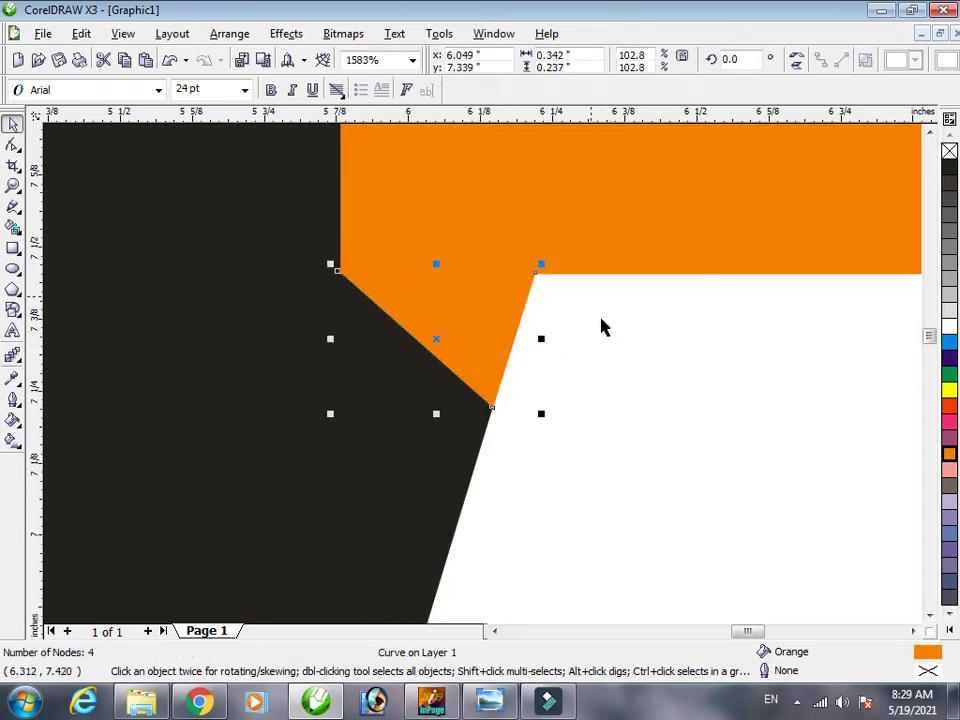
left_click(630, 411)
left_click(486, 343)
scroll(237, 444, "down", 1)
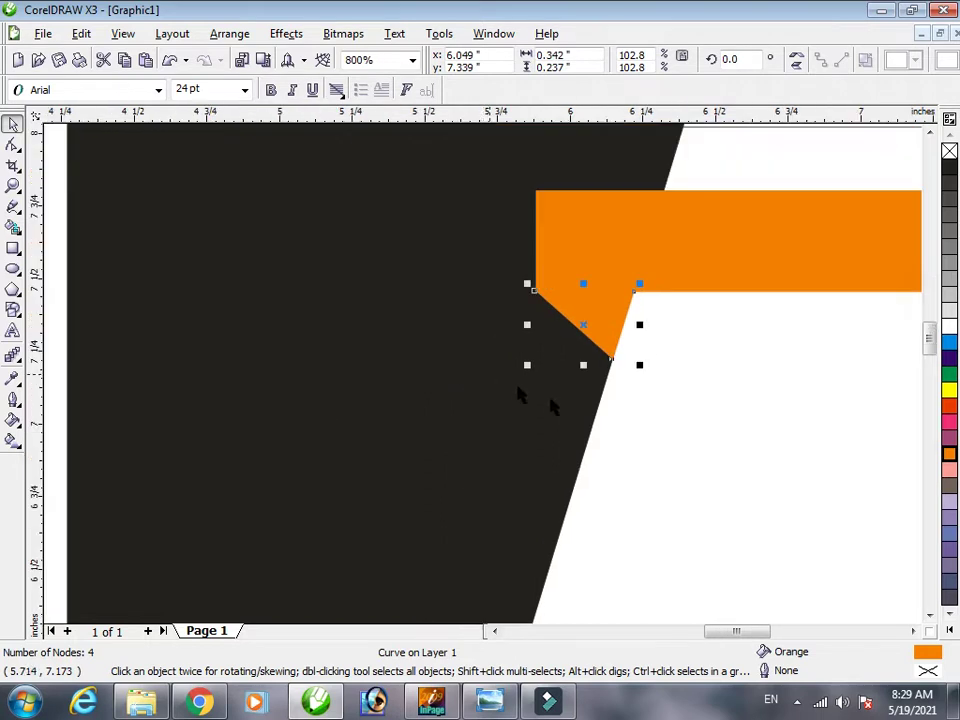
key("F4")
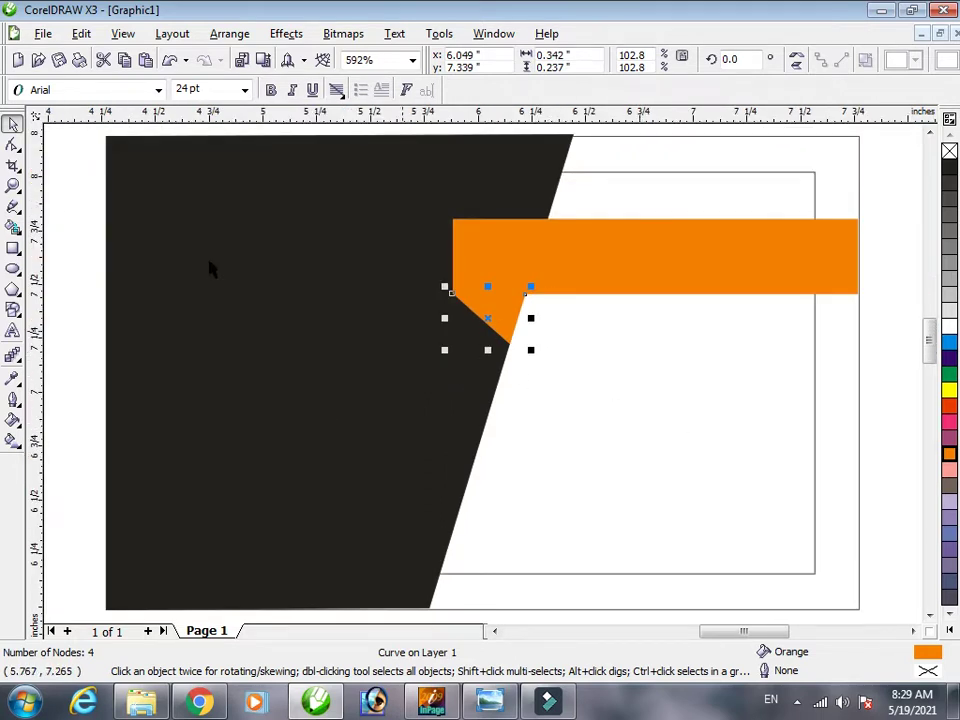
- Try to move the fold's lower tip node along the black panel's slanted edge
left_click(13, 145)
mouse_move(508, 352)
left_mouse_down()
mouse_move(512, 343)
mouse_move(505, 351)
mouse_move(516, 358)
left_mouse_up()
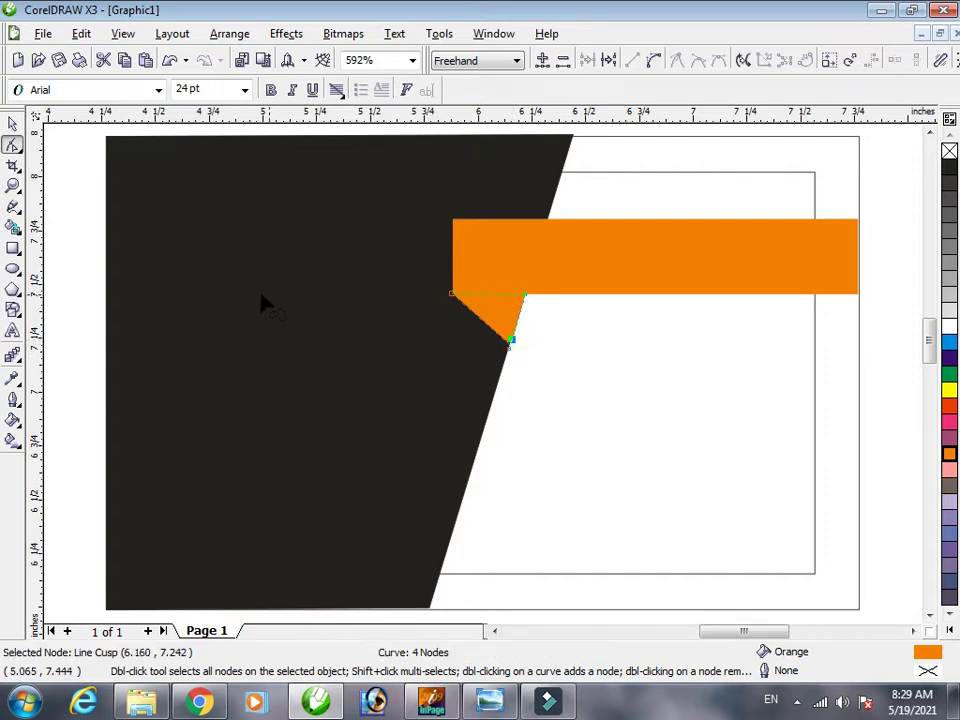
left_click(12, 185)
left_click_drag(446, 291, 640, 405)
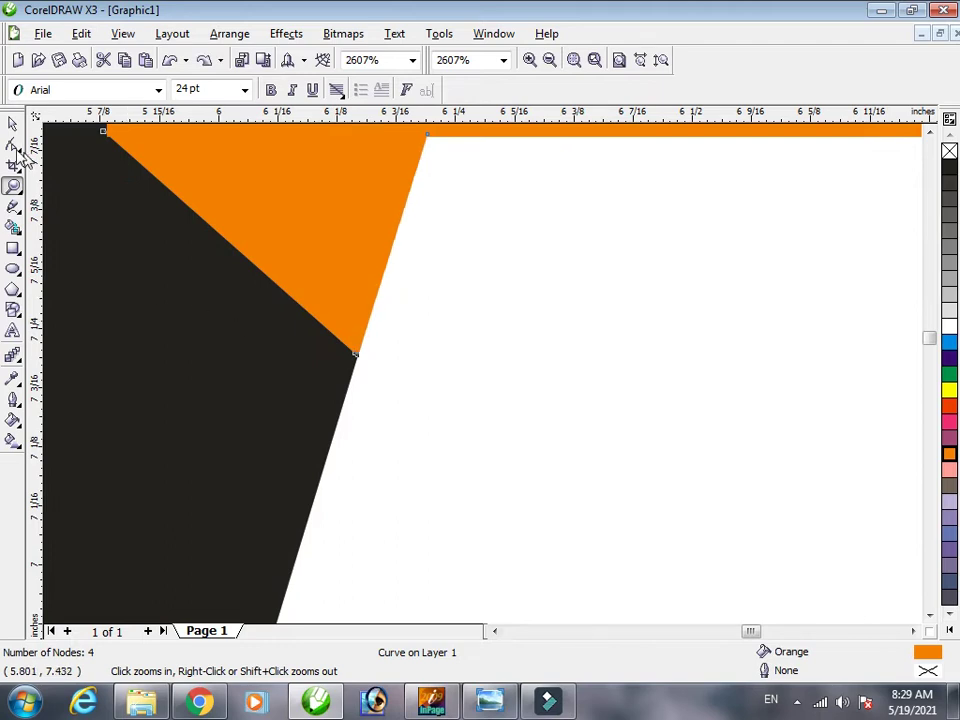
left_click(14, 145)
left_click(14, 123)
left_click(345, 267)
left_click(18, 146)
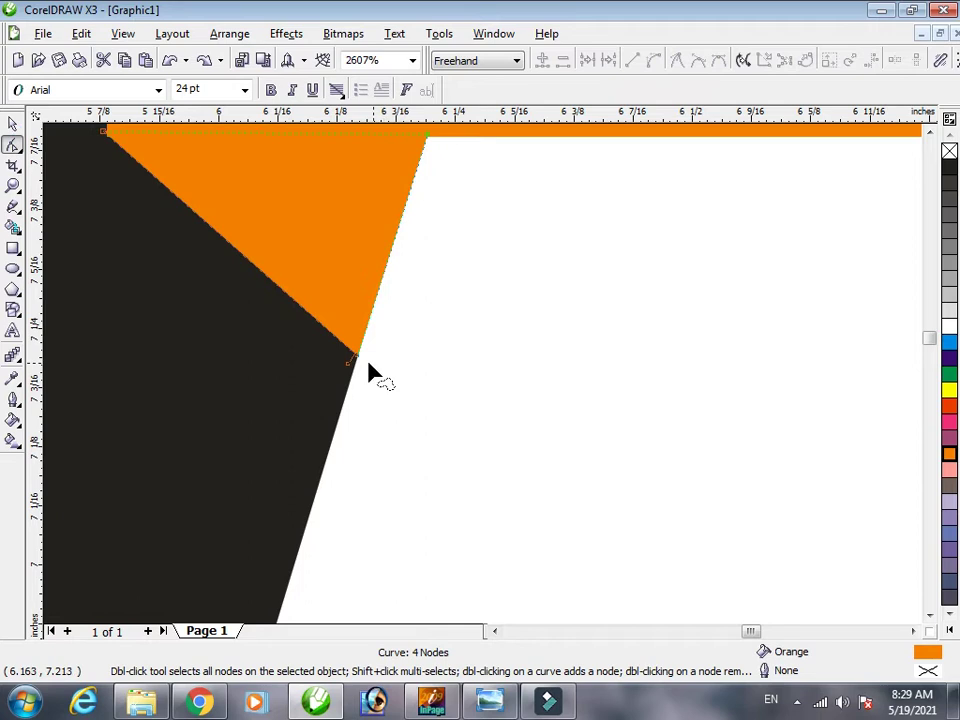
left_click_drag(357, 358, 352, 374)
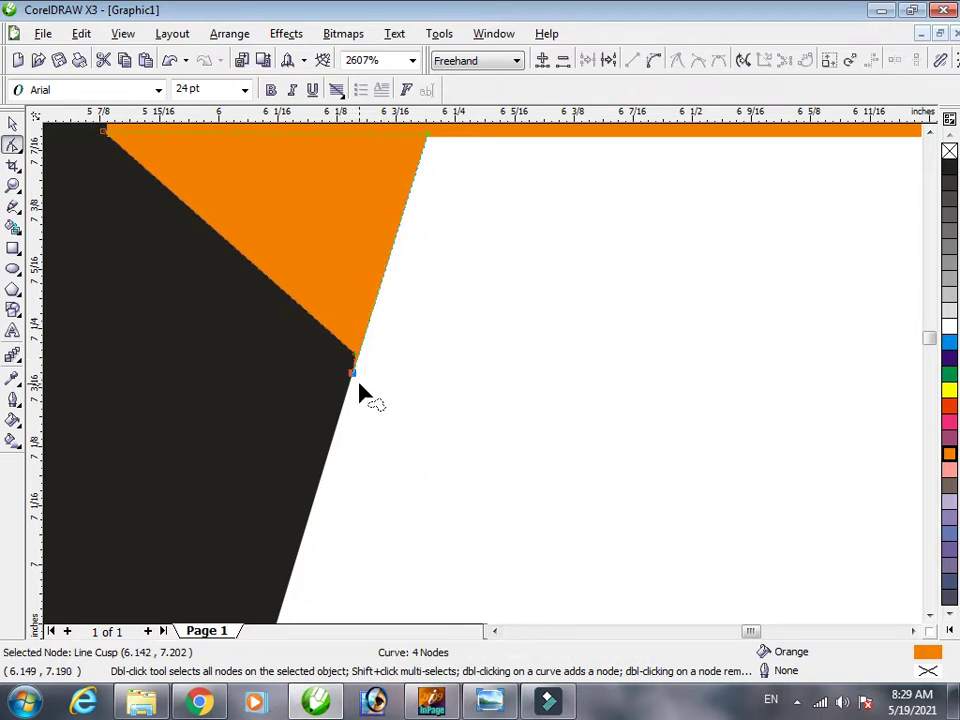
key("ctrl+z")
- Remove the fold's duplicate tip node and place the remaining tip on the panel's slanted edge, making the fold about 0.24 in high
left_click_drag(355, 361, 367, 316)
left_click(355, 360)
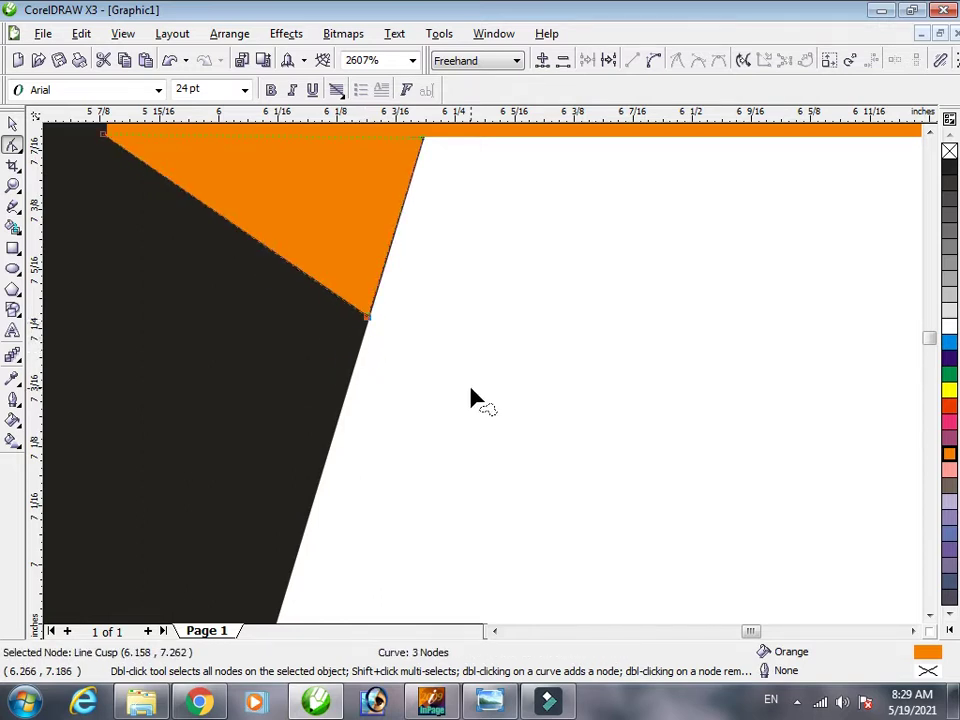
scroll(524, 420, "down", 2)
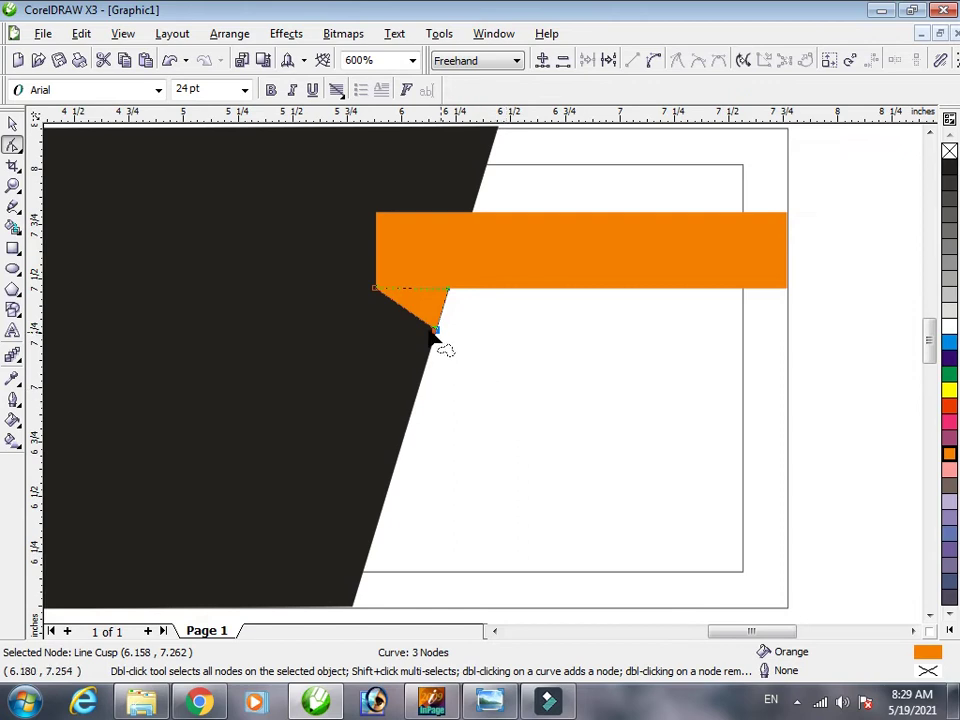
left_click_drag(433, 330, 431, 341)
left_click(14, 122)
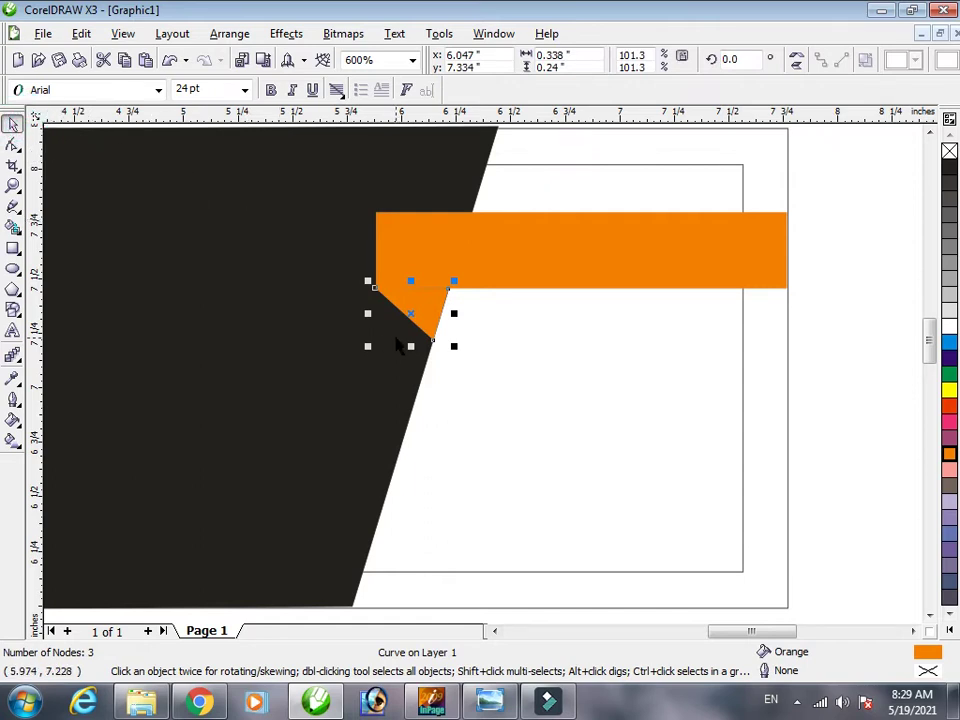
scroll(680, 493, "down", 1)
left_click(893, 435)
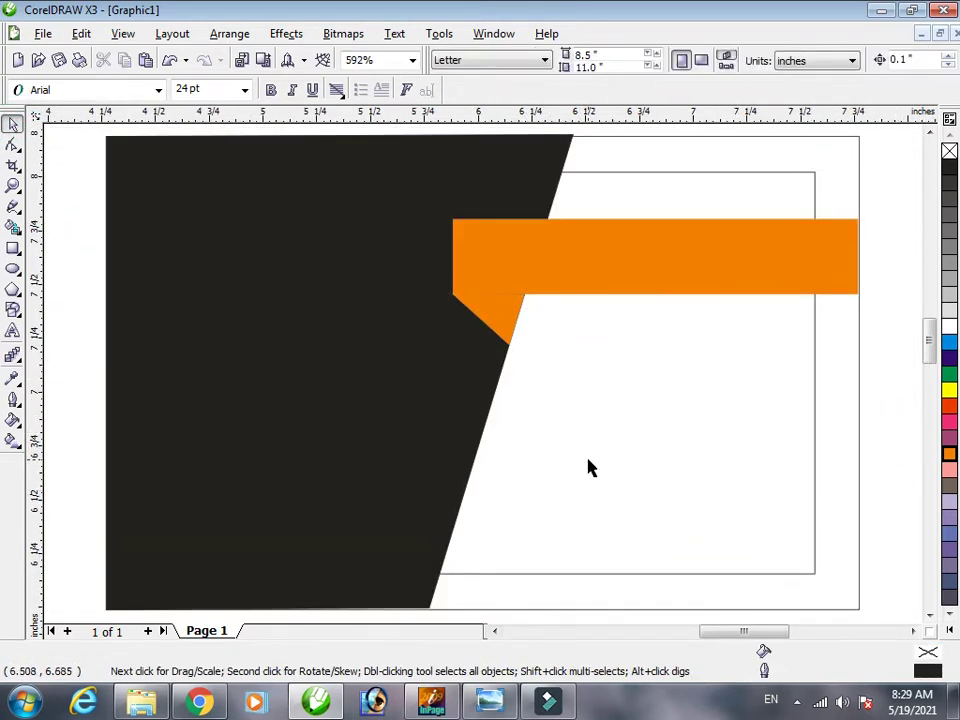
- Try to nudge the whole fold about 0.02 in up into the banner
left_click(499, 315)
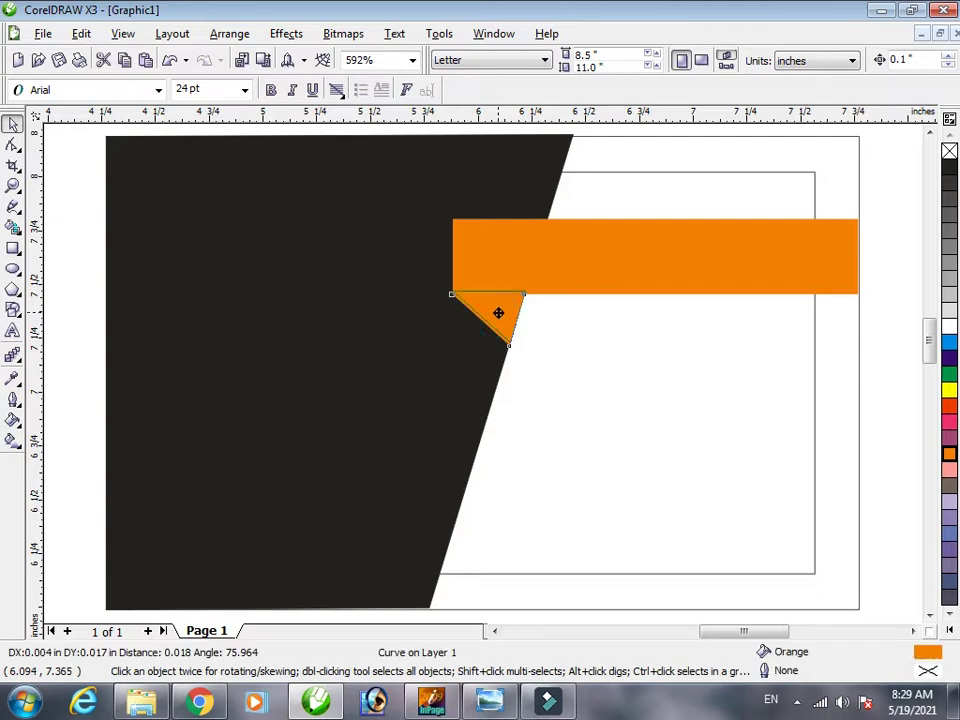
left_click(14, 124)
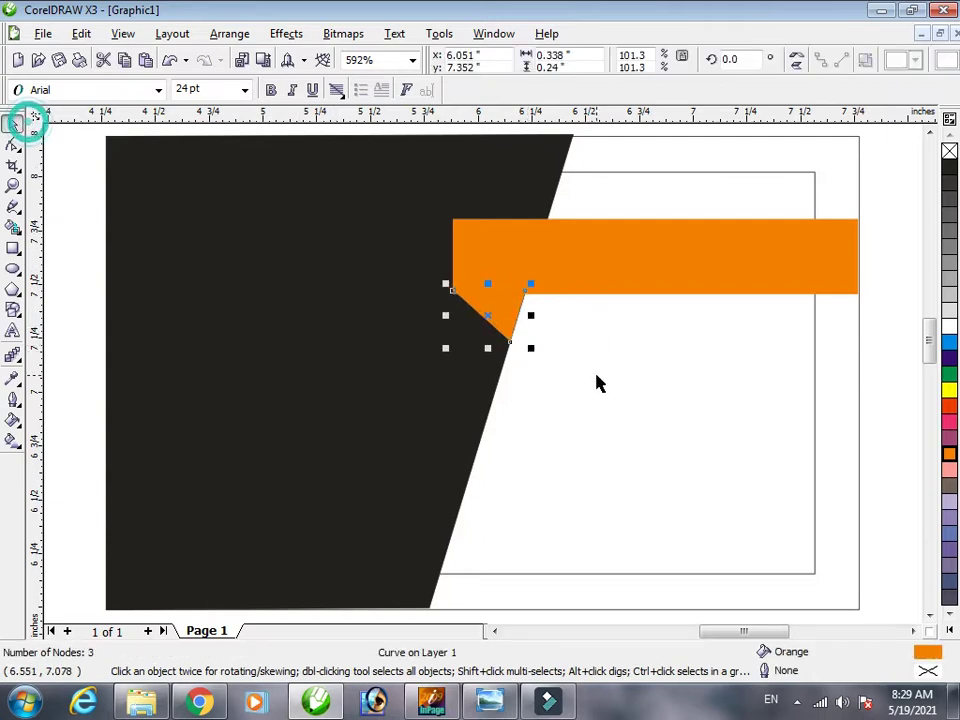
left_click(596, 378)
key("ctrl+z")
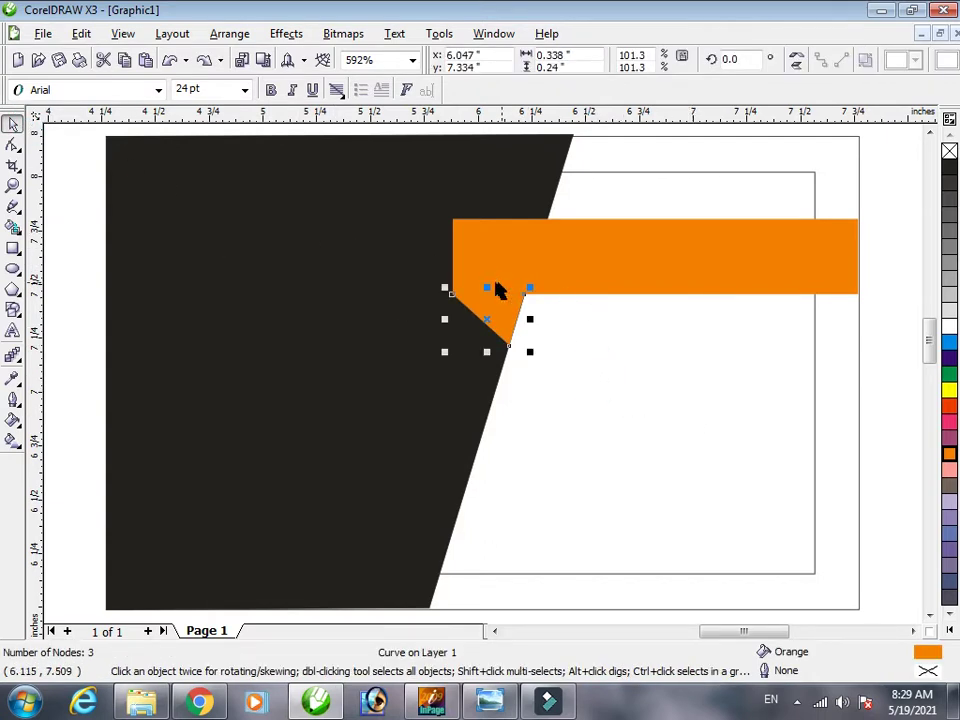
- Stretch the fold upward to about 0.26 in high and move its upper-left node onto the banner's lower-left corner
left_click_drag(488, 286, 488, 283)
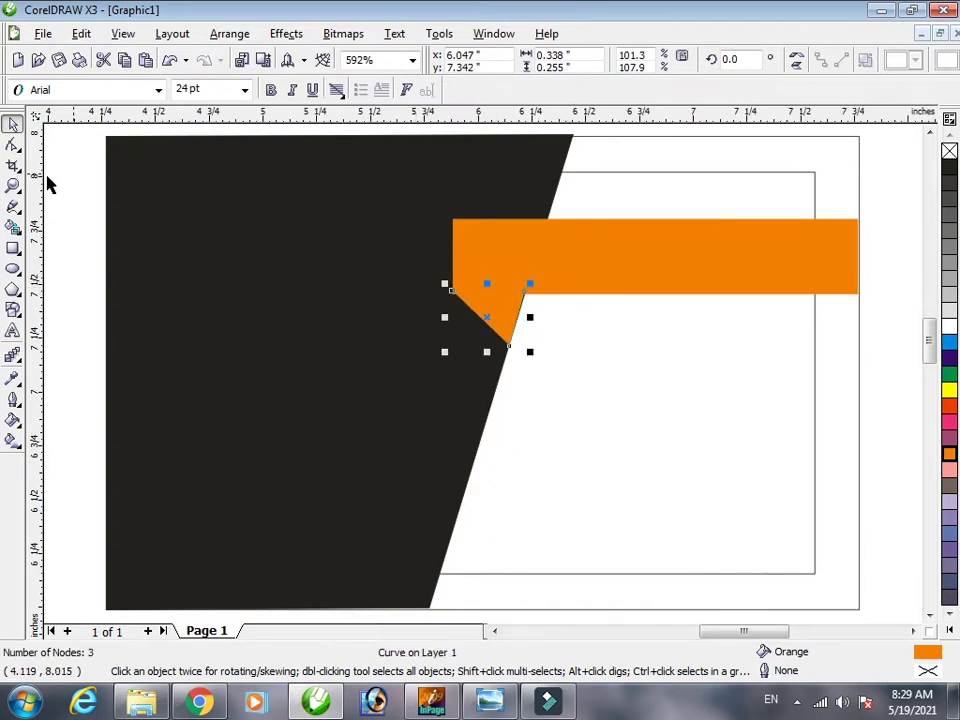
left_click(13, 185)
left_click_drag(435, 251, 500, 333)
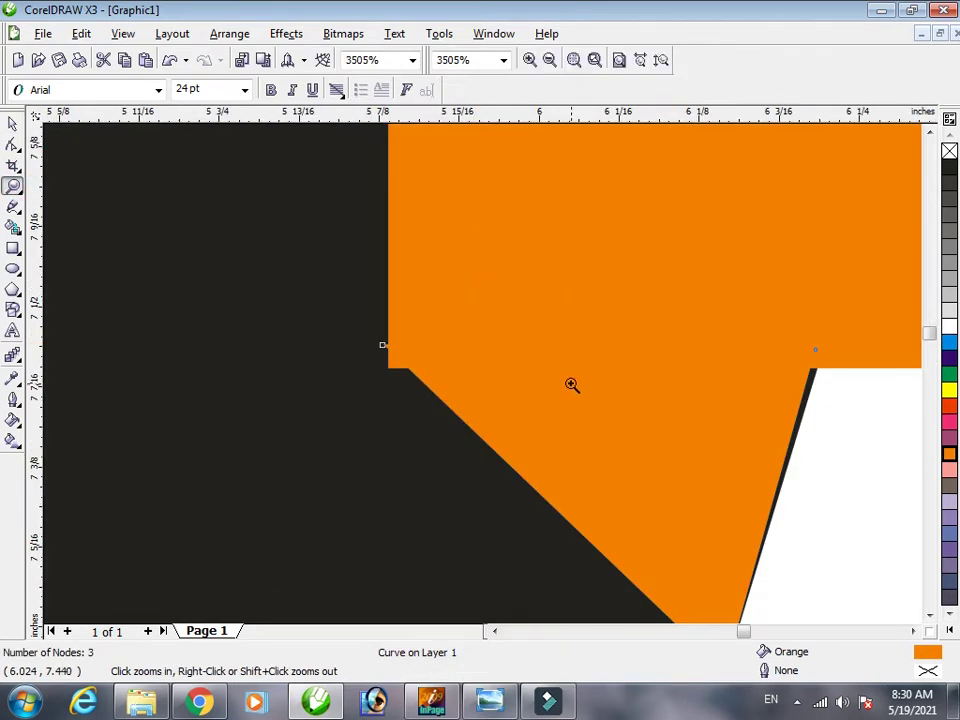
left_click(13, 145)
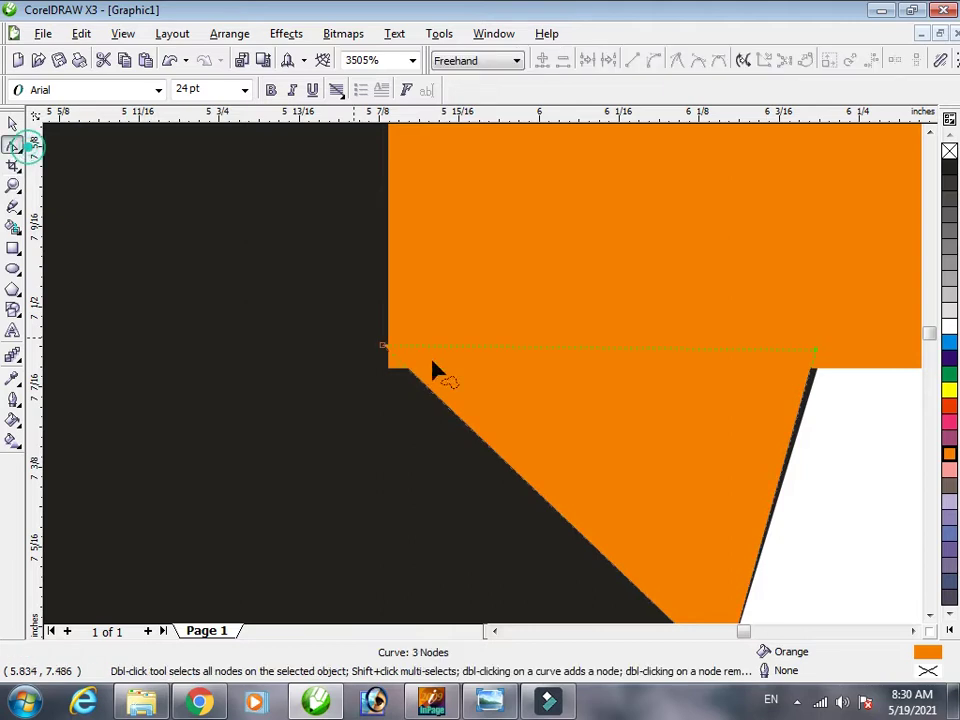
left_click_drag(381, 347, 393, 373)
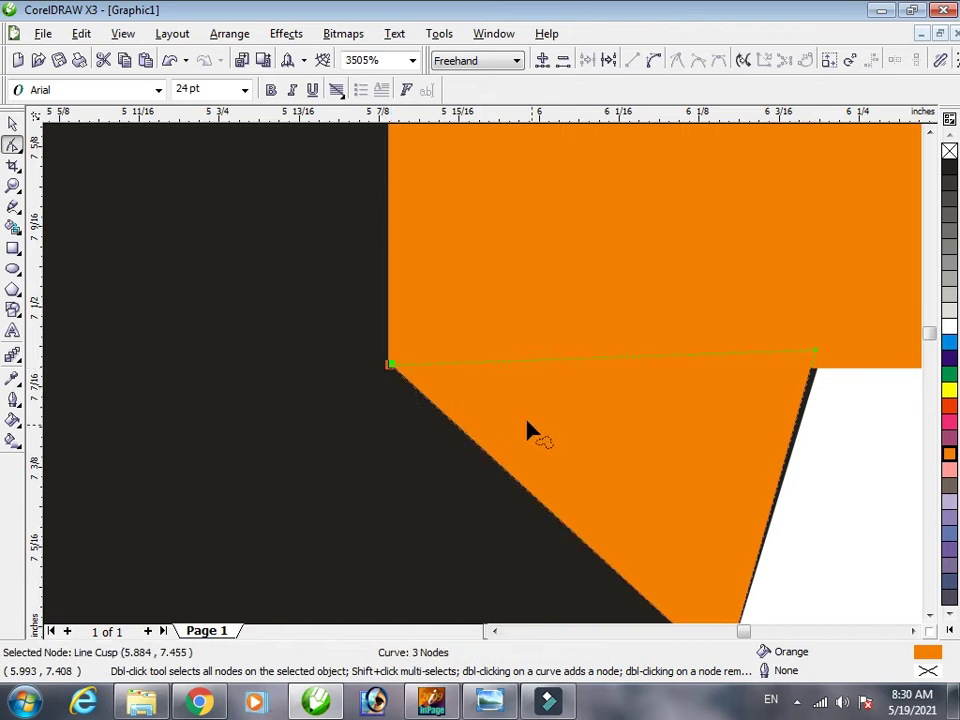
- Move the fold's upper-right node slightly outward so the fold covers the black sliver along the panel's slanted edge
left_click(13, 123)
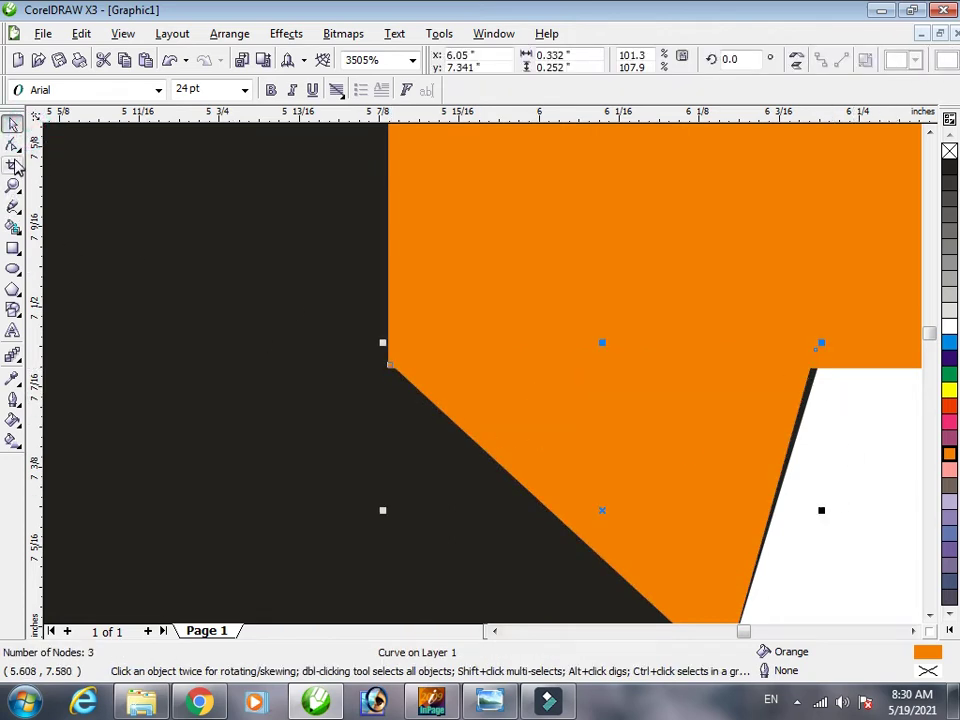
left_click(13, 145)
left_click_drag(821, 352, 822, 352)
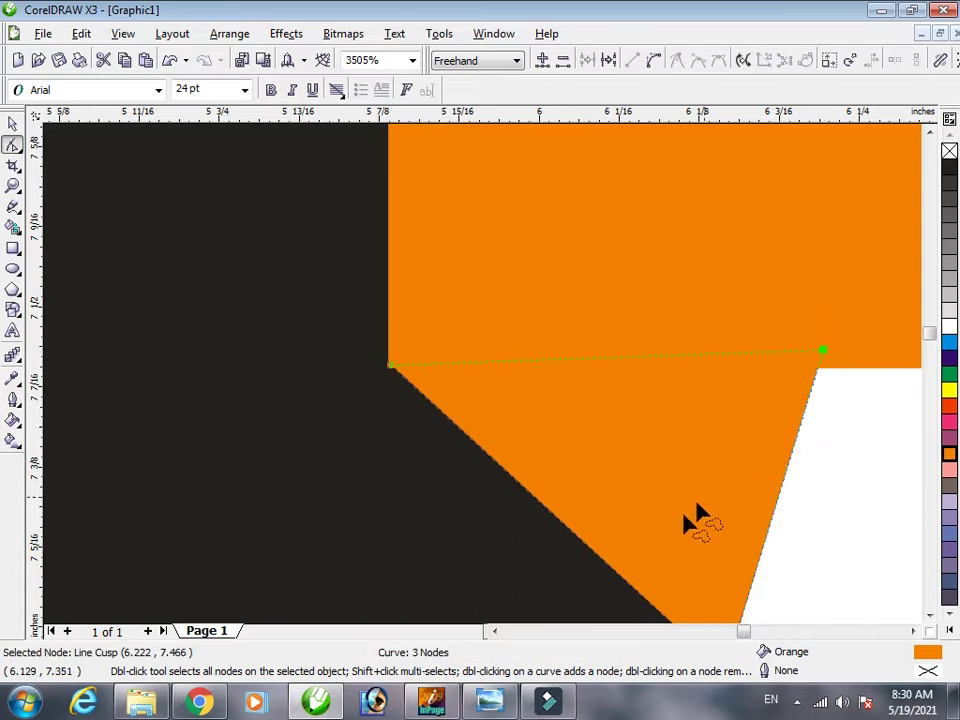
left_click(389, 366)
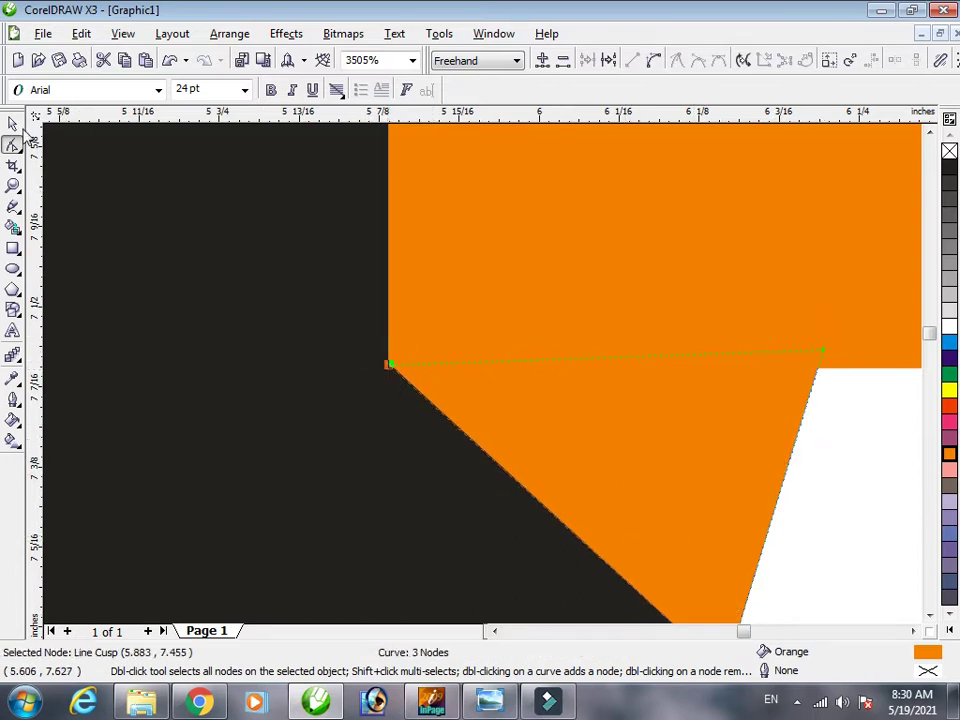
left_click(12, 122)
left_click(871, 474)
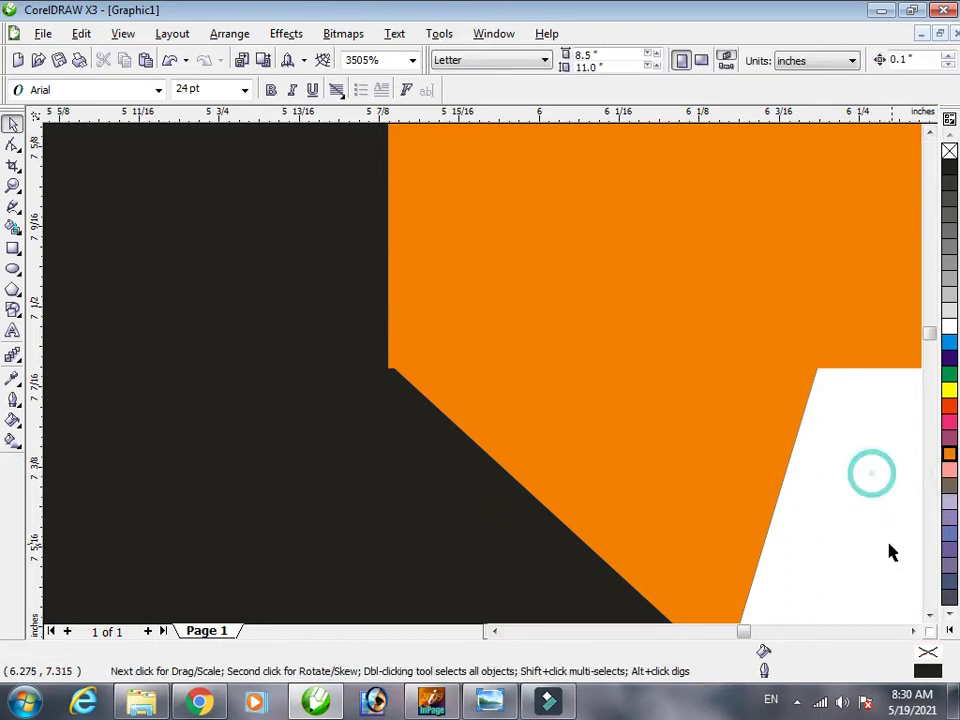
- Examine the fold's left node at the banner's lower-left corner and compare the whole card with the reference image
left_click(14, 164)
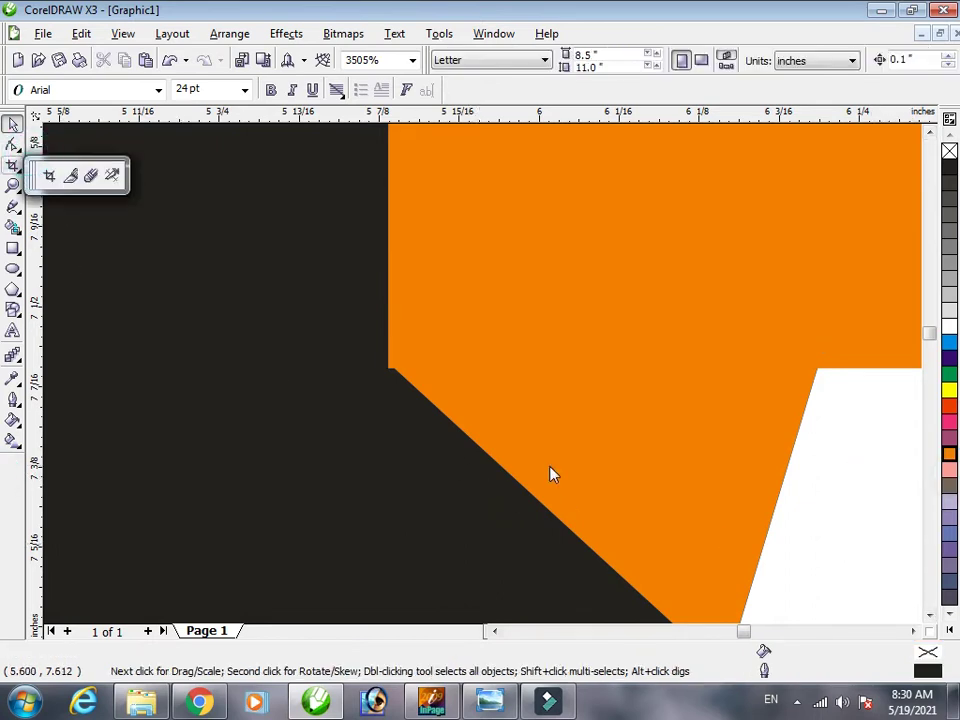
left_click(14, 145)
left_click(469, 401)
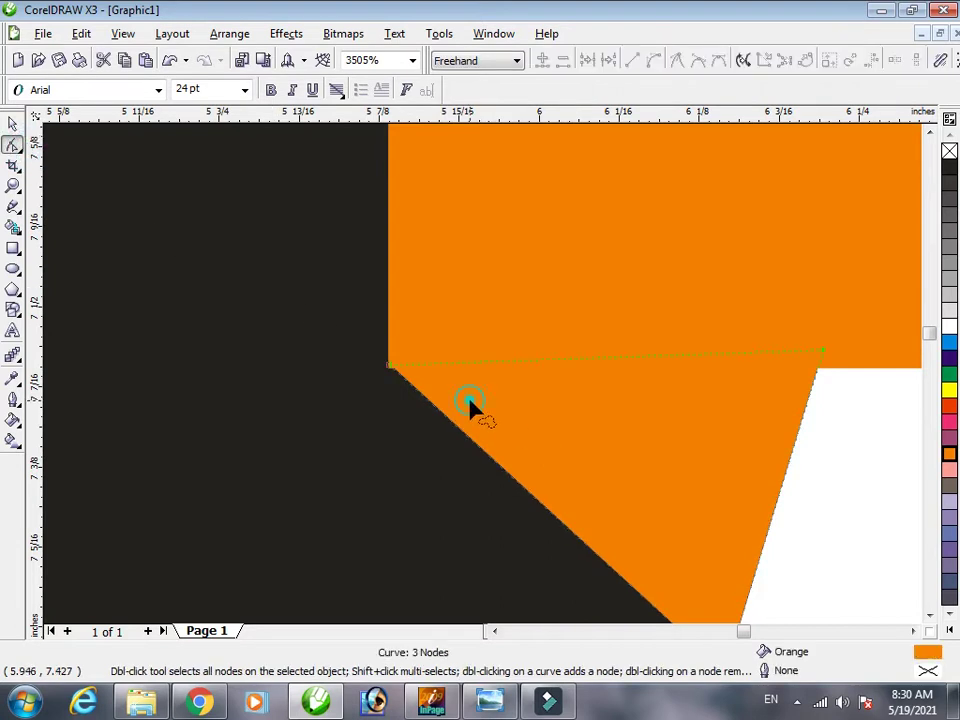
left_click(389, 367)
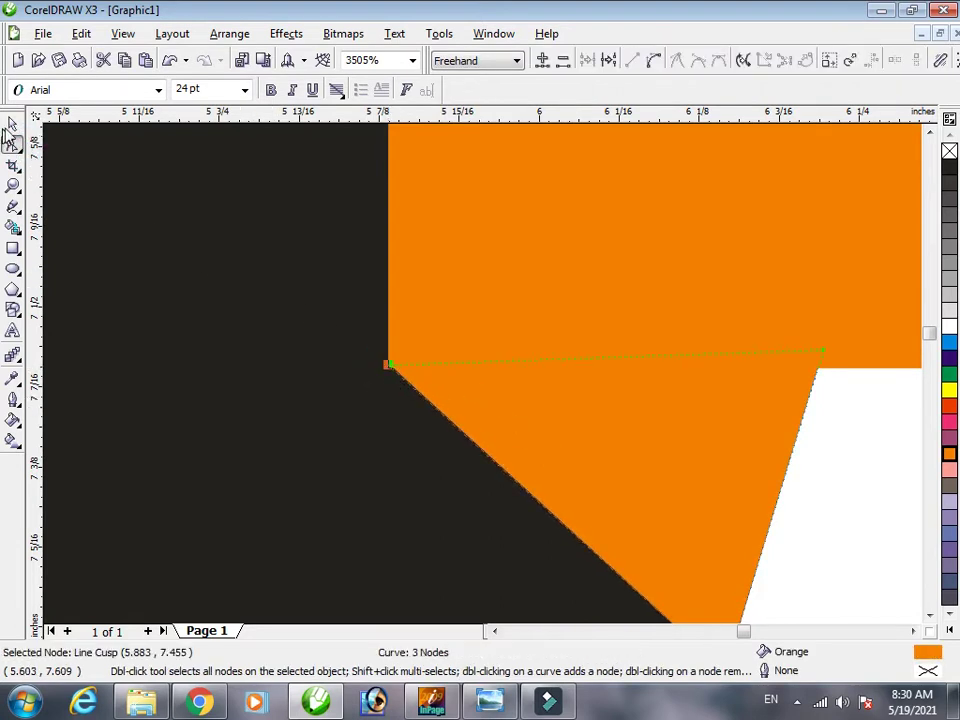
left_click(12, 122)
scroll(484, 381, "down", 4)
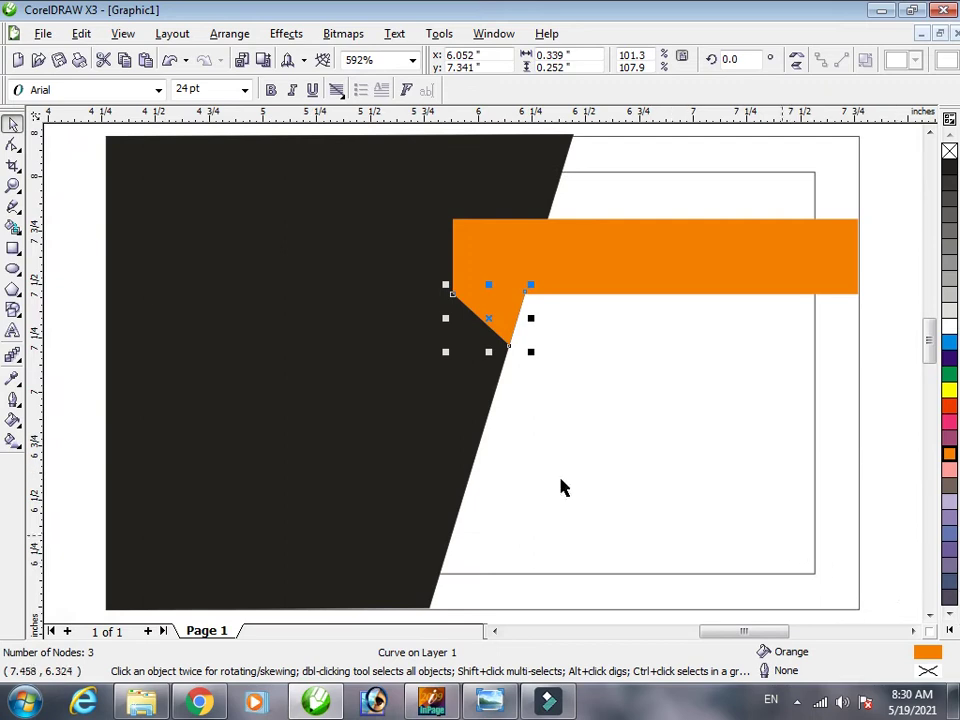
left_click(514, 388)
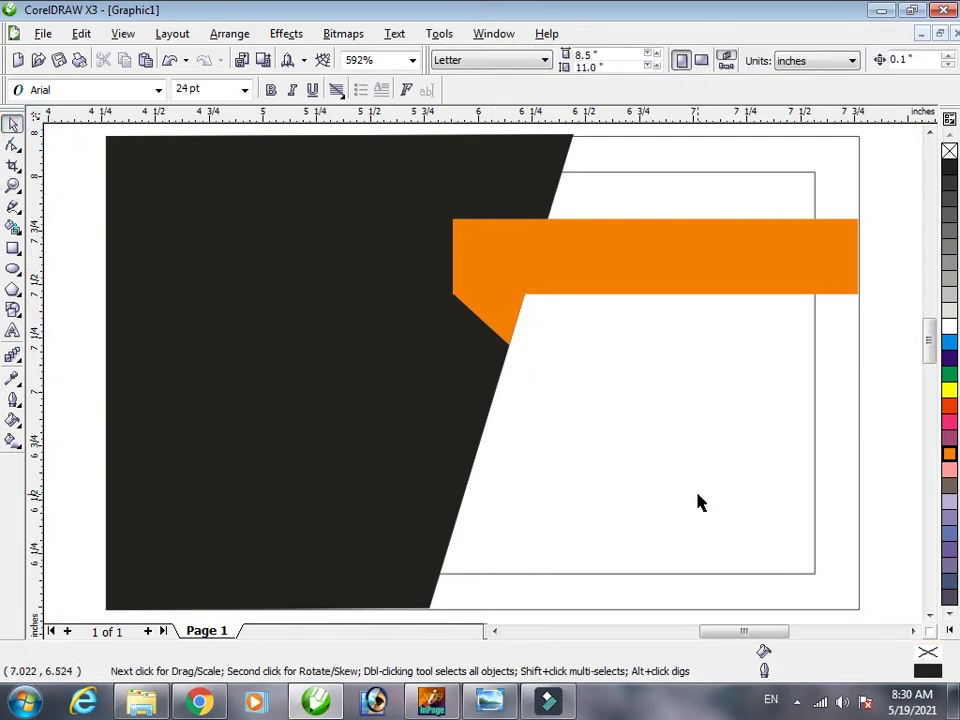
left_click(491, 703)
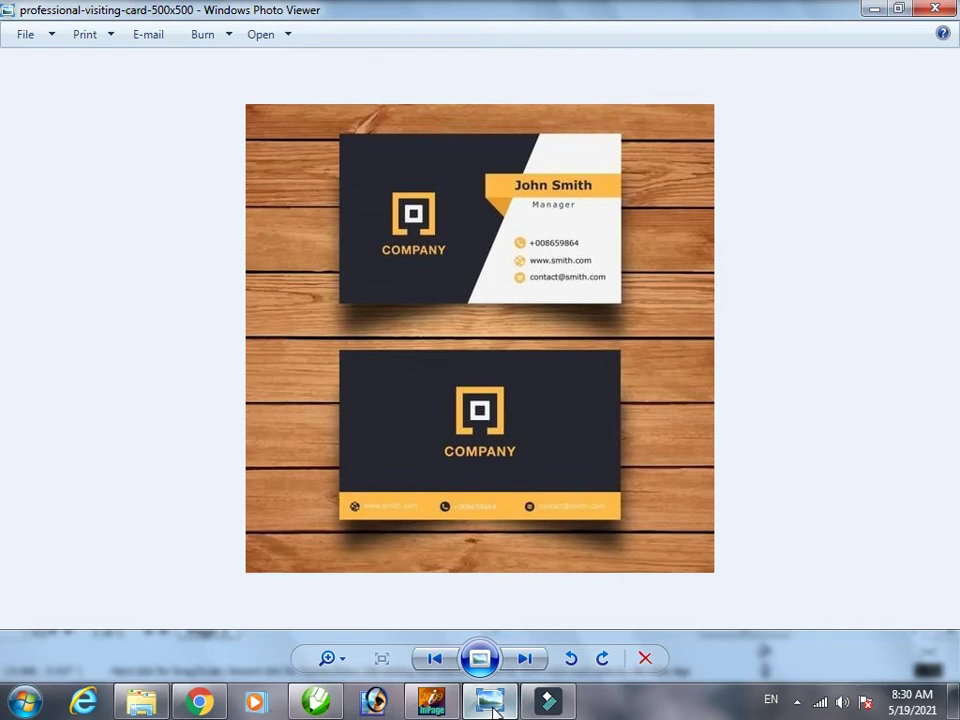
left_click(491, 703)
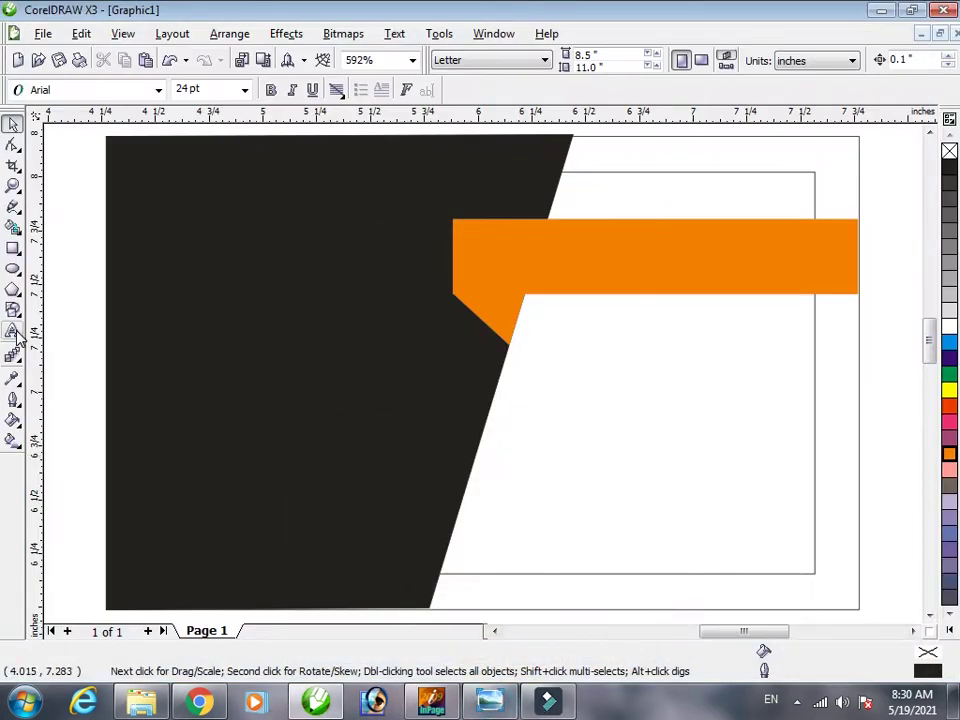
- Add the artistic text "Ijaz Graphics" in 24 pt Arial over the orange banner
left_click(12, 331)
left_click(514, 268)
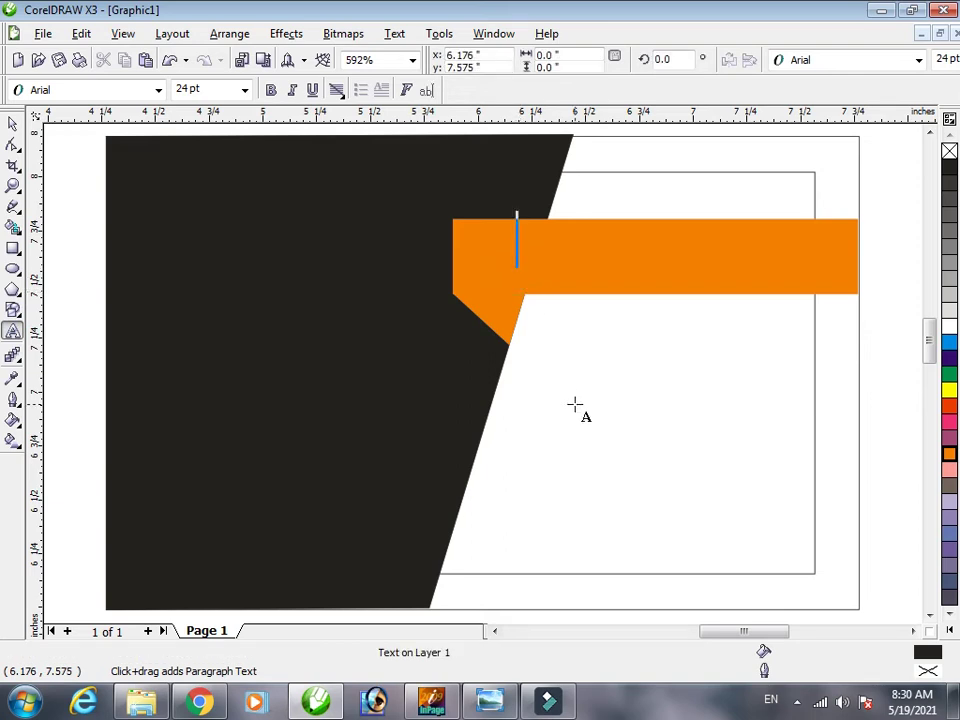
type("Ijaz F")
key("BackSpace")
type("Grpah")
key("BackSpace")
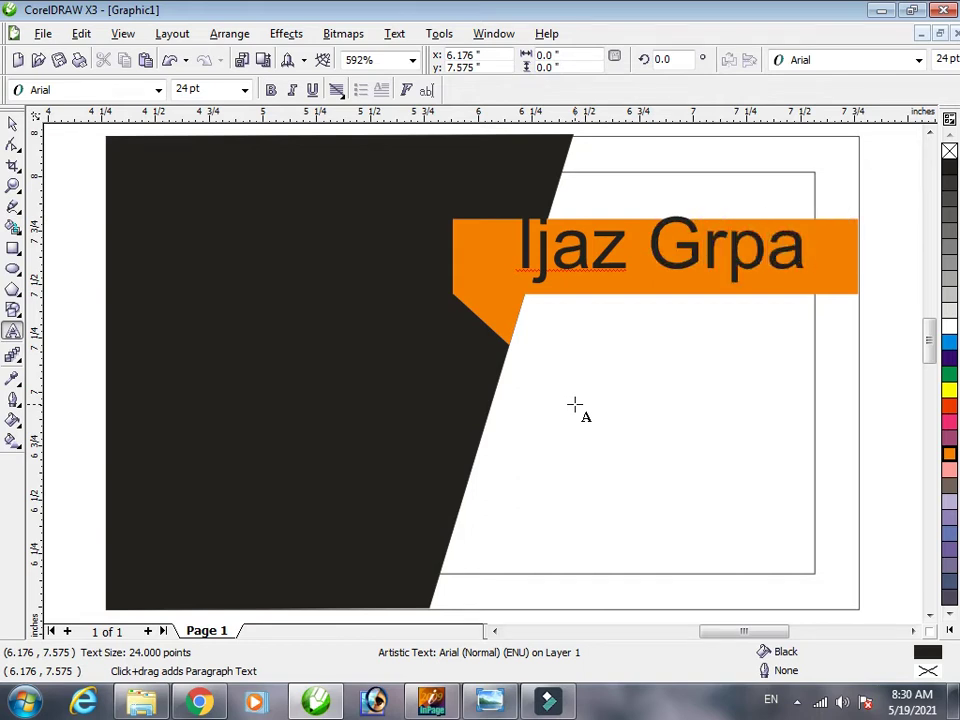
key("BackSpace")
key("BackSpace")
type("aphics")
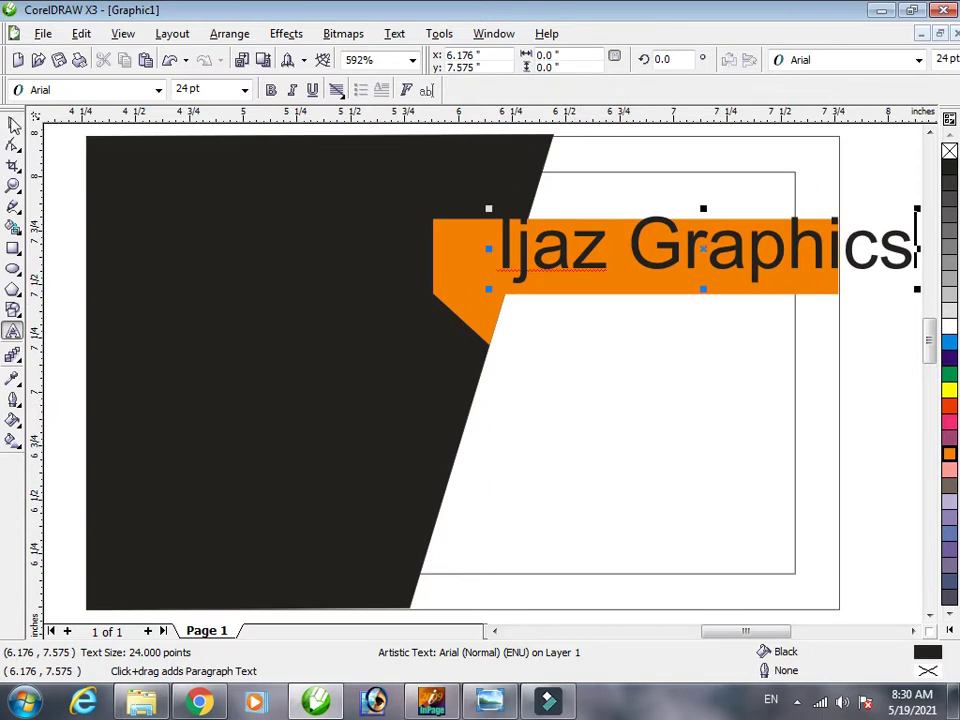
left_click(13, 122)
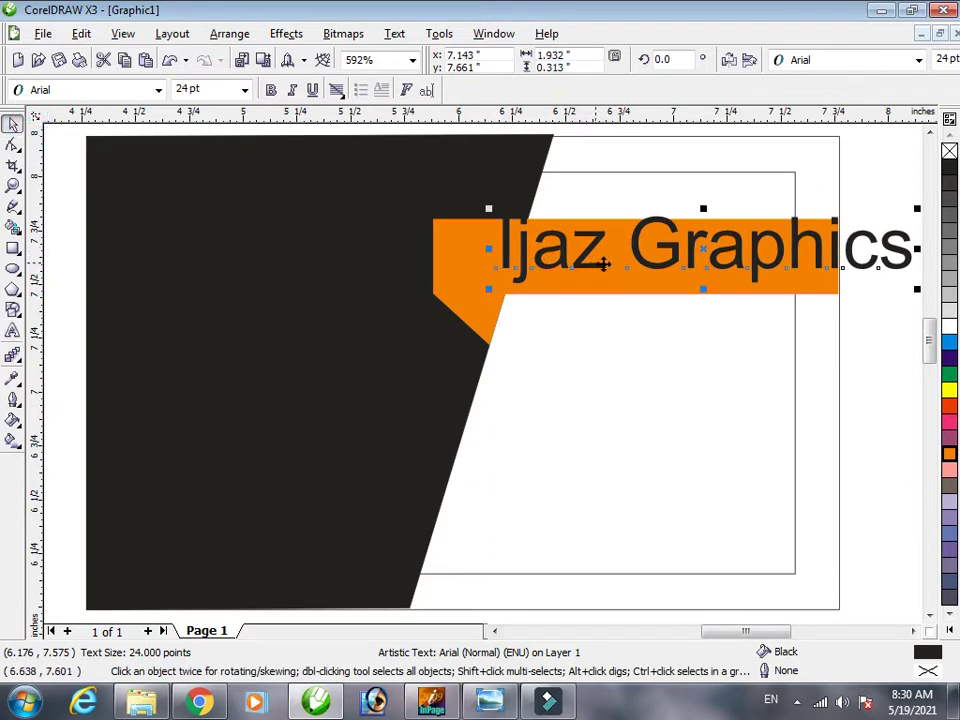
- Scale the "Ijaz Graphics" text down to about 15 pt and place it inside the orange banner
left_click_drag(597, 240, 538, 248)
left_click_drag(858, 297, 681, 291)
left_click_drag(615, 242, 636, 257)
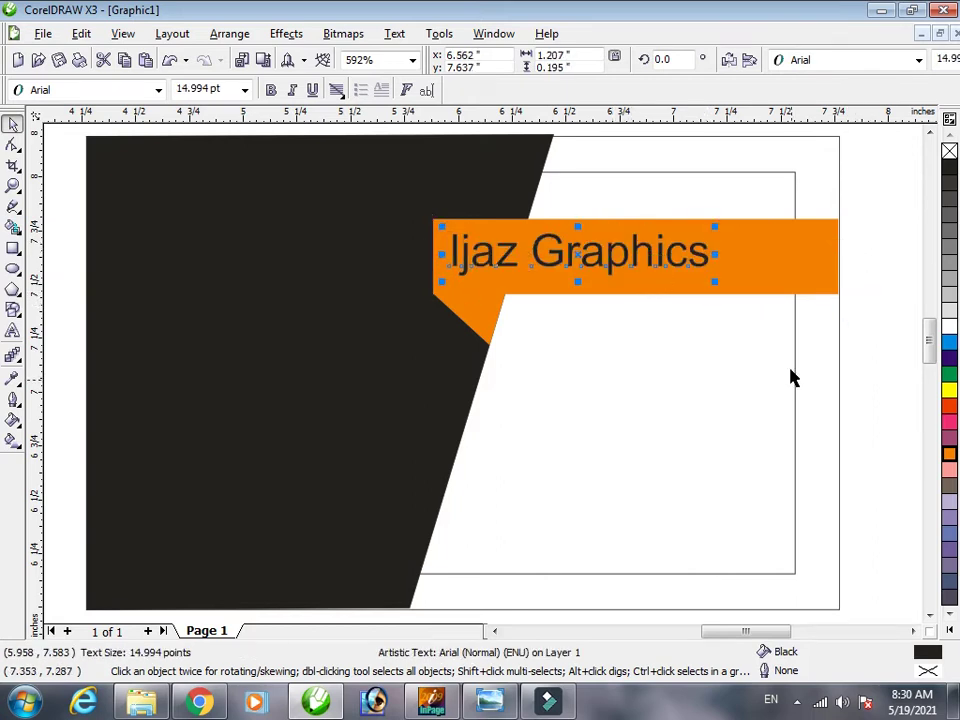
- Make the banner text bold, enlarge it to about 16.2 pt and shift it towards the banner's middle
left_click(271, 90)
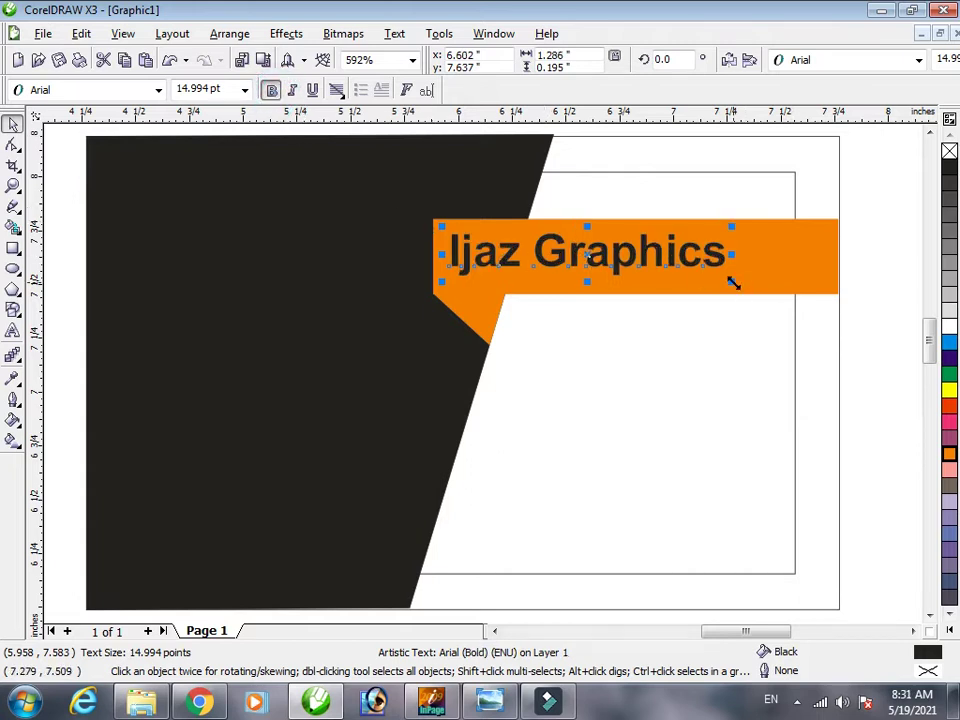
left_click_drag(733, 283, 778, 299)
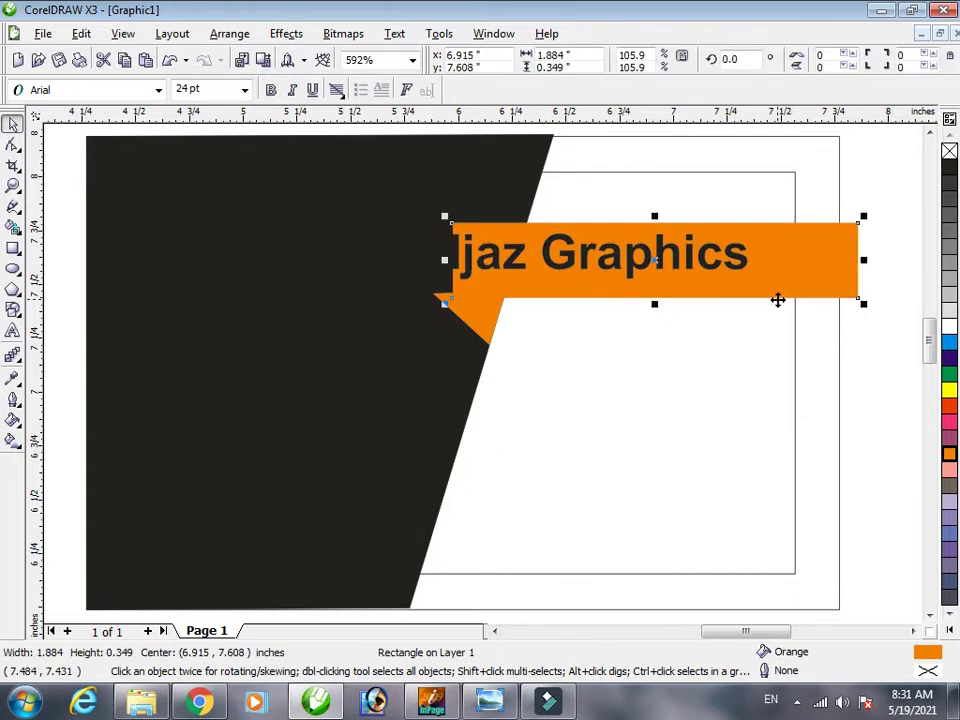
left_click(512, 253)
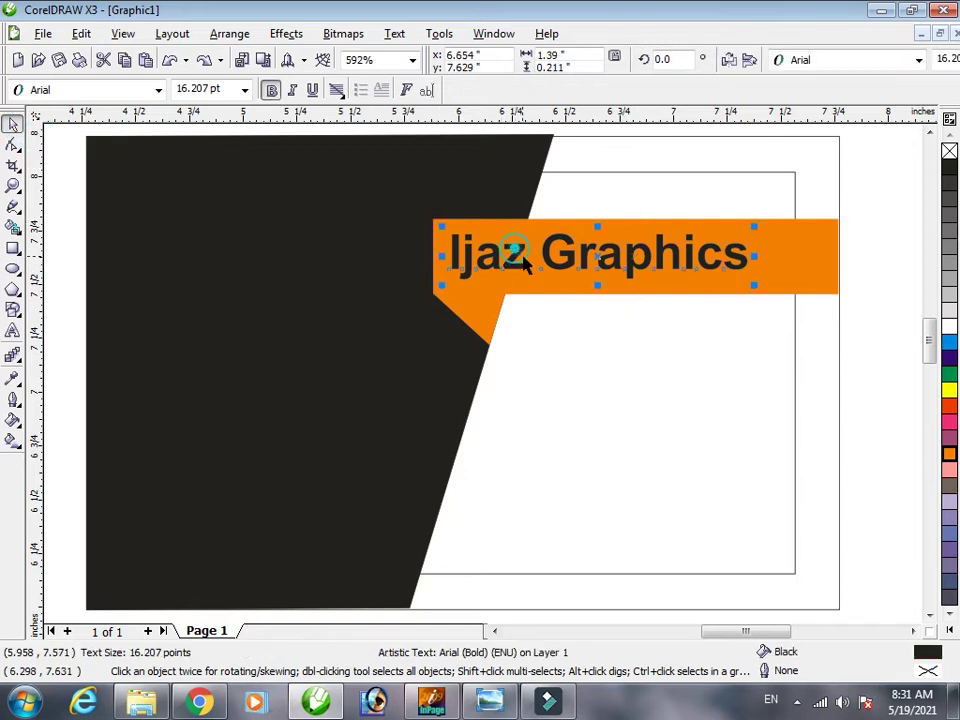
left_click_drag(514, 253, 537, 256)
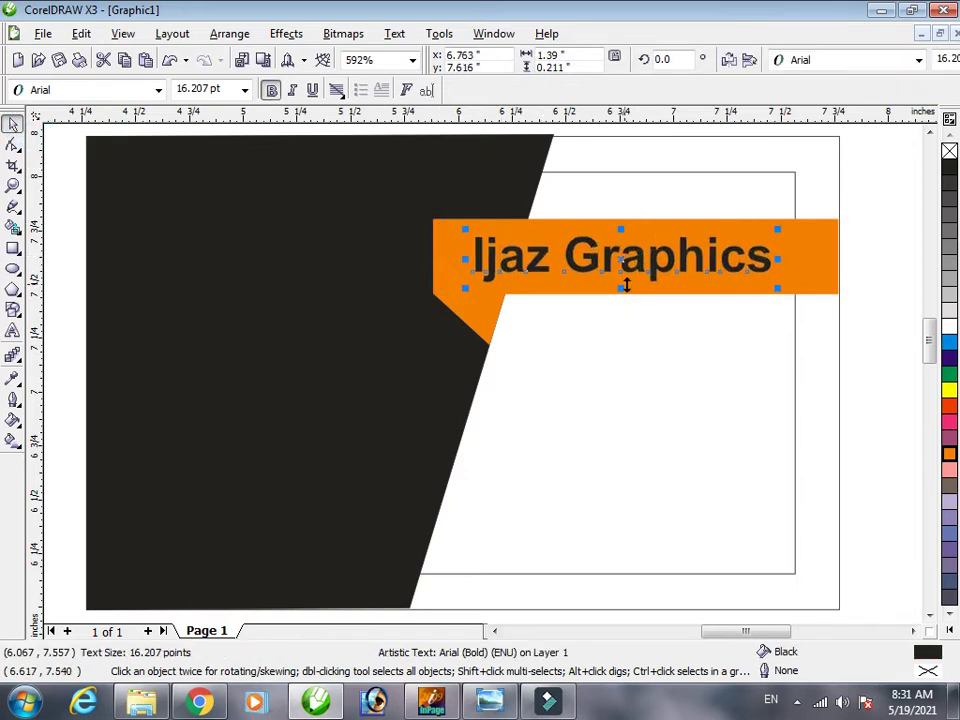
- Change the banner text's font to Edwardian Script ITC
left_click(157, 92)
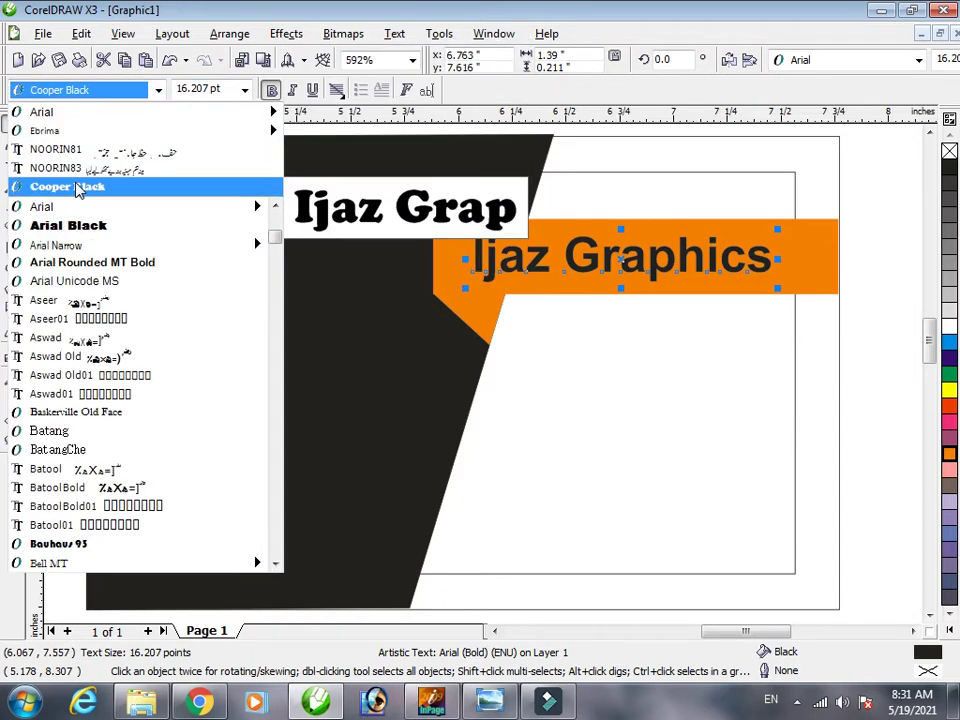
scroll(100, 400, "down", 4)
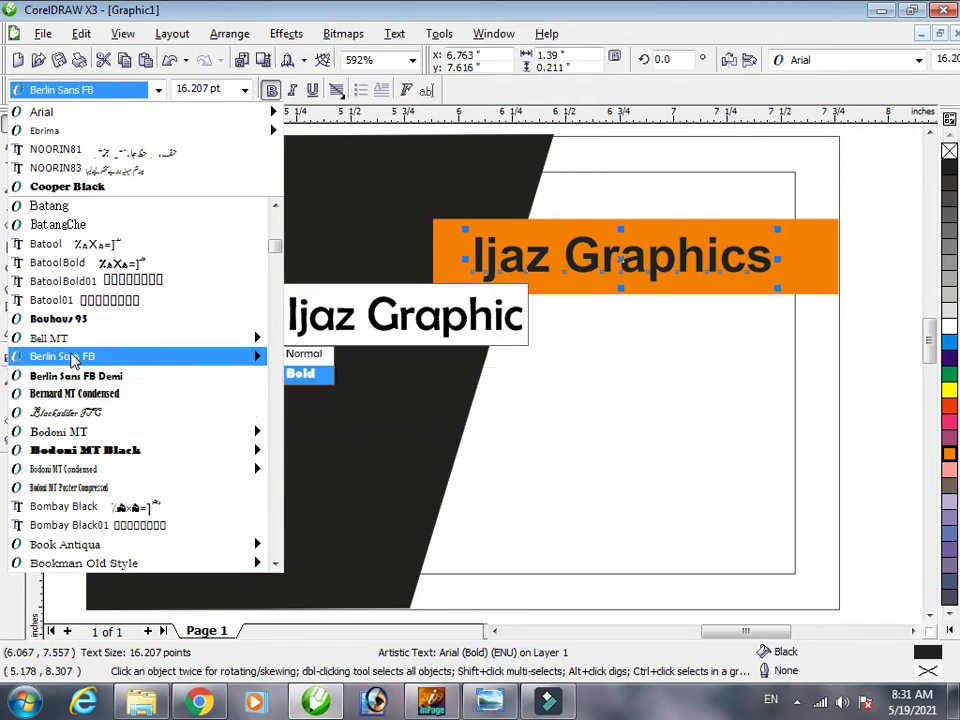
scroll(72, 325, "down", 2)
mouse_move(80, 348)
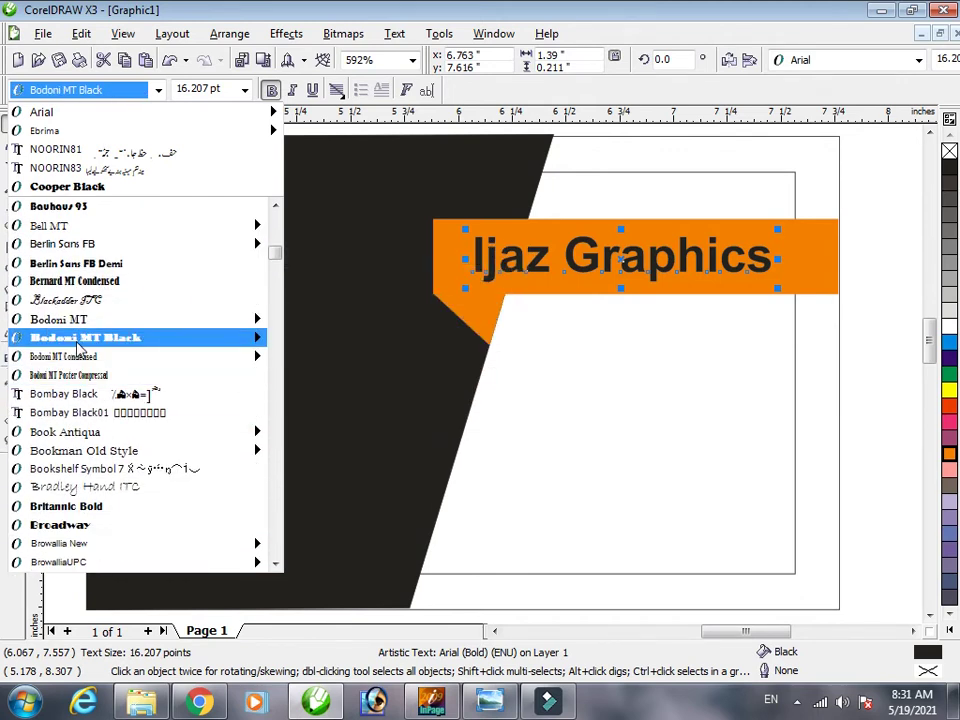
scroll(80, 350, "down", 2)
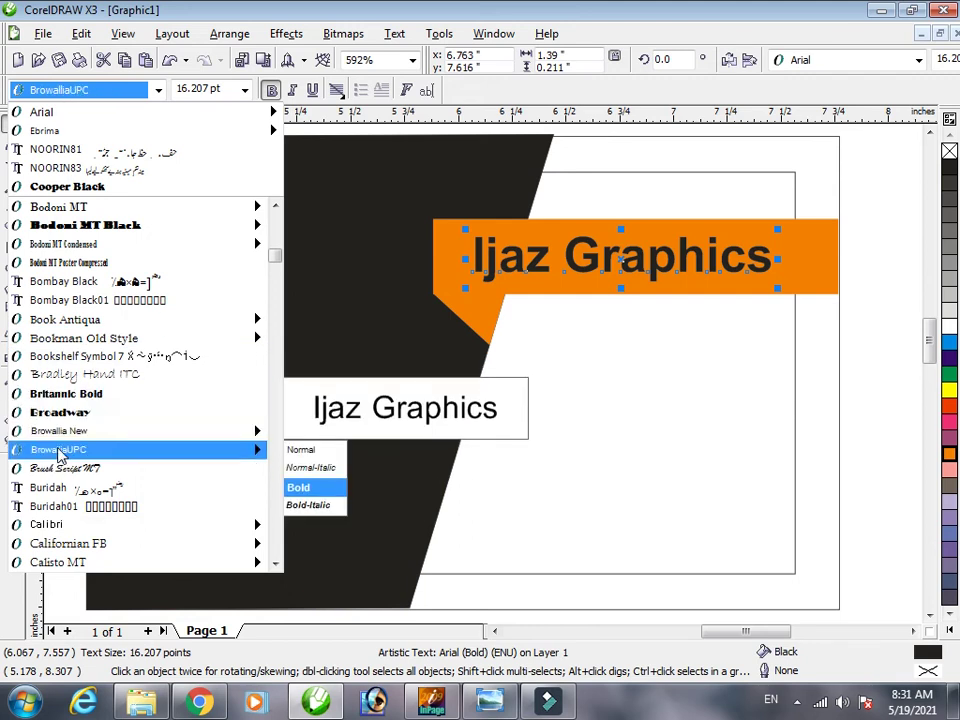
scroll(60, 431, "down", 1)
mouse_move(70, 468)
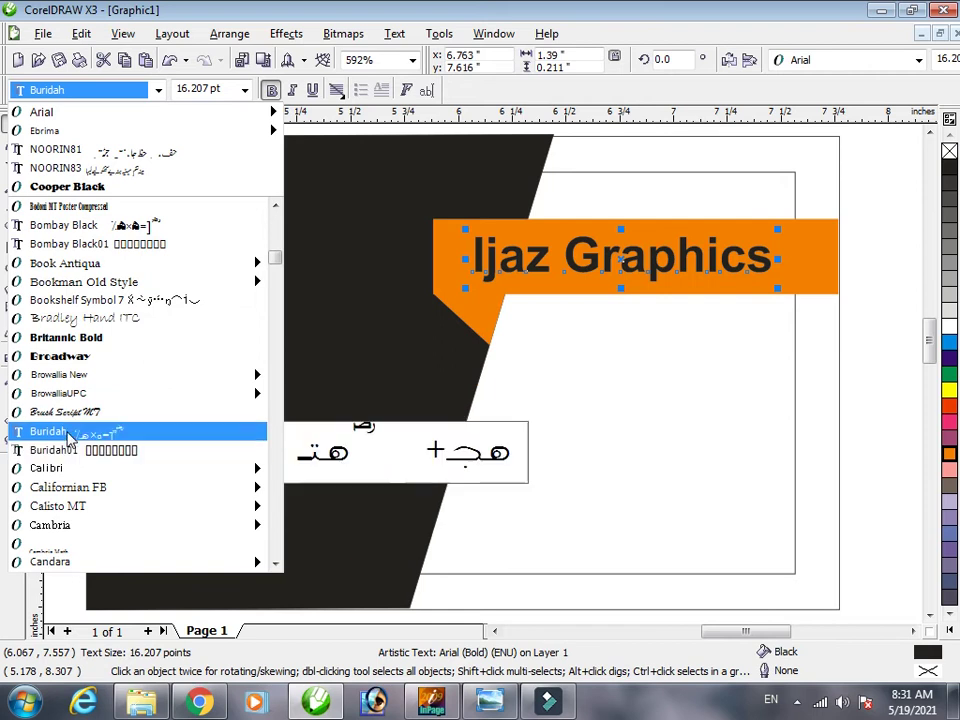
scroll(65, 470, "down", 5)
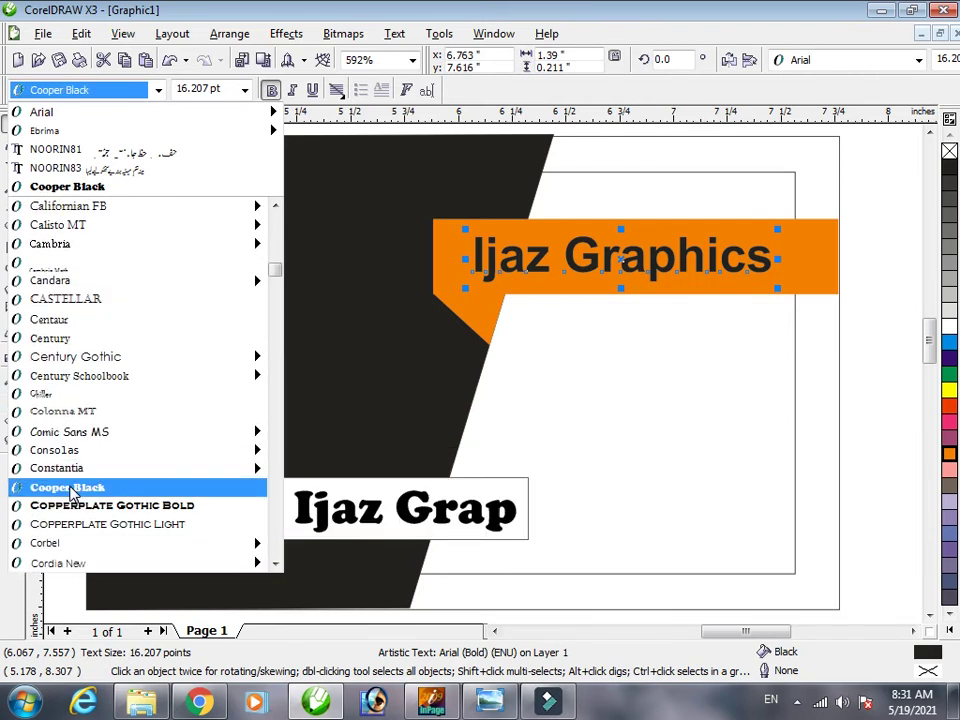
scroll(70, 490, "down", 1)
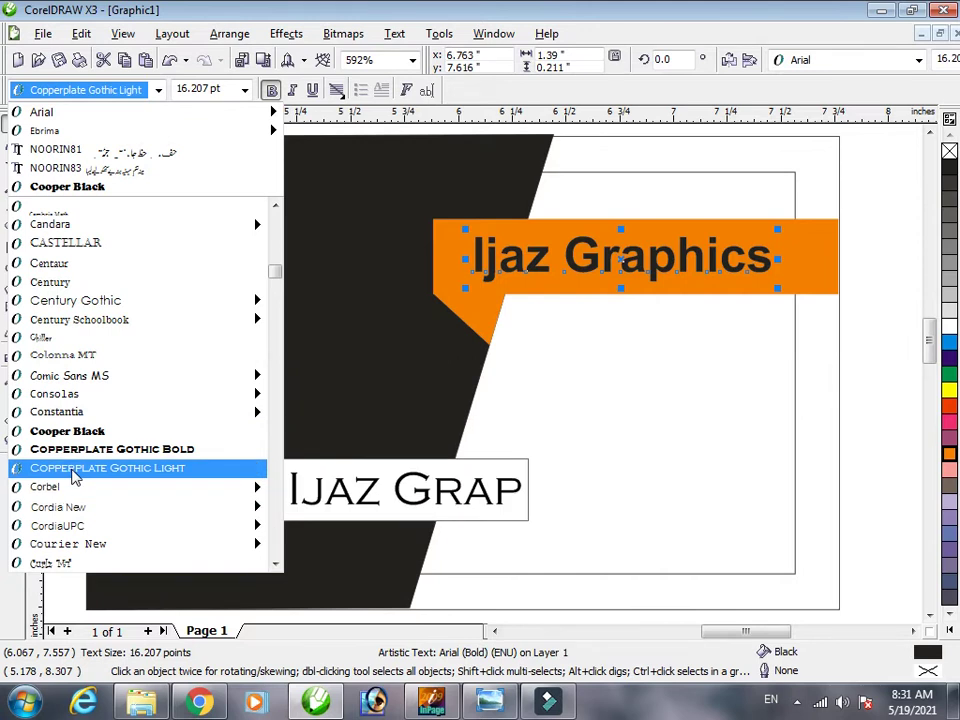
scroll(75, 478, "down", 4)
scroll(75, 478, "down", 4)
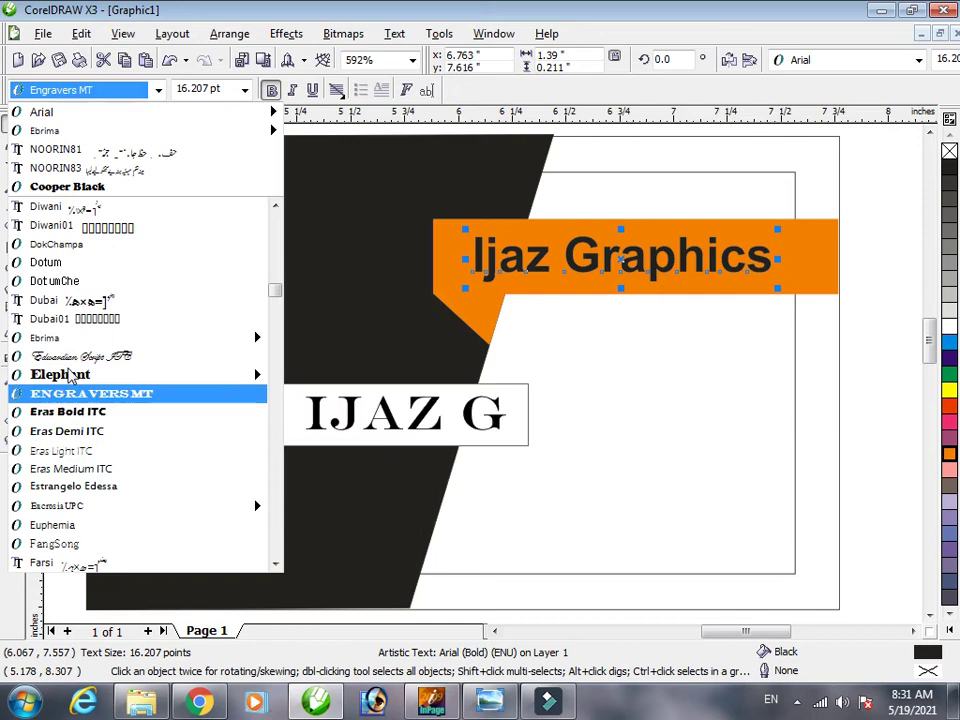
left_click(69, 360)
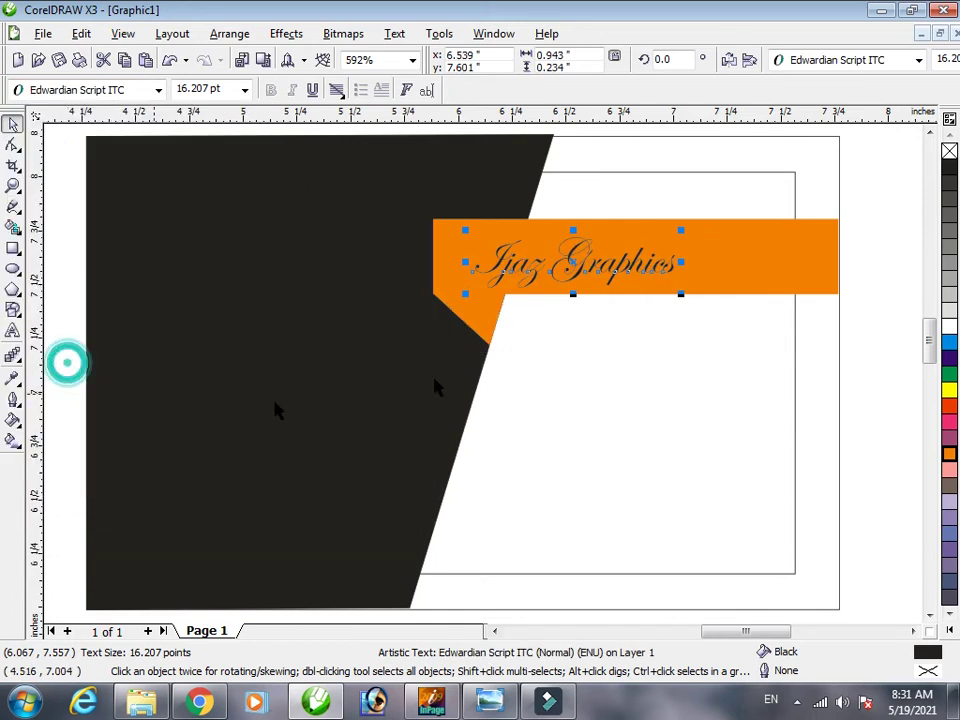
- Enlarge the script text to about 1.38 in wide and 0.32 in high and fit it within the banner
left_click_drag(684, 299, 741, 326)
mouse_move(646, 273)
left_mouse_down()
mouse_move(661, 265)
mouse_move(646, 260)
left_mouse_up()
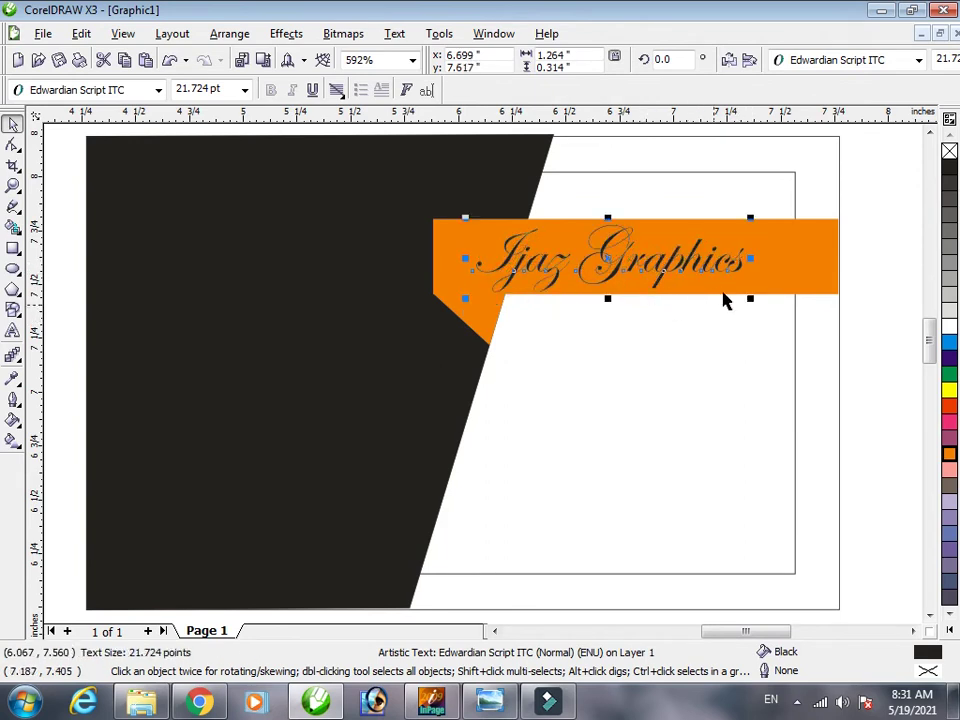
left_click_drag(752, 299, 775, 305)
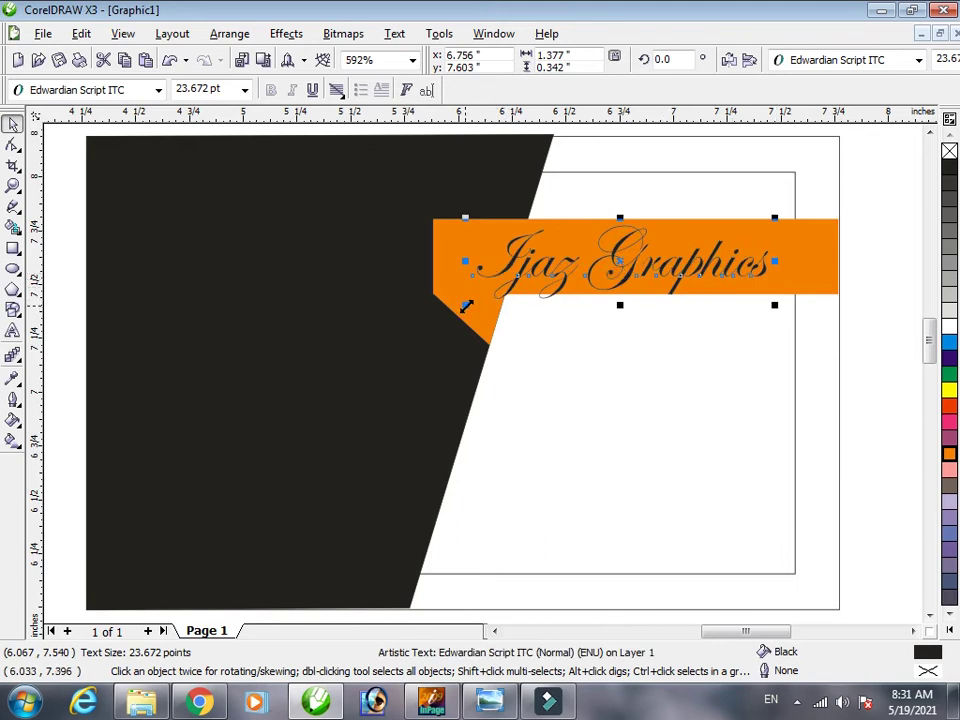
left_click_drag(465, 306, 452, 309)
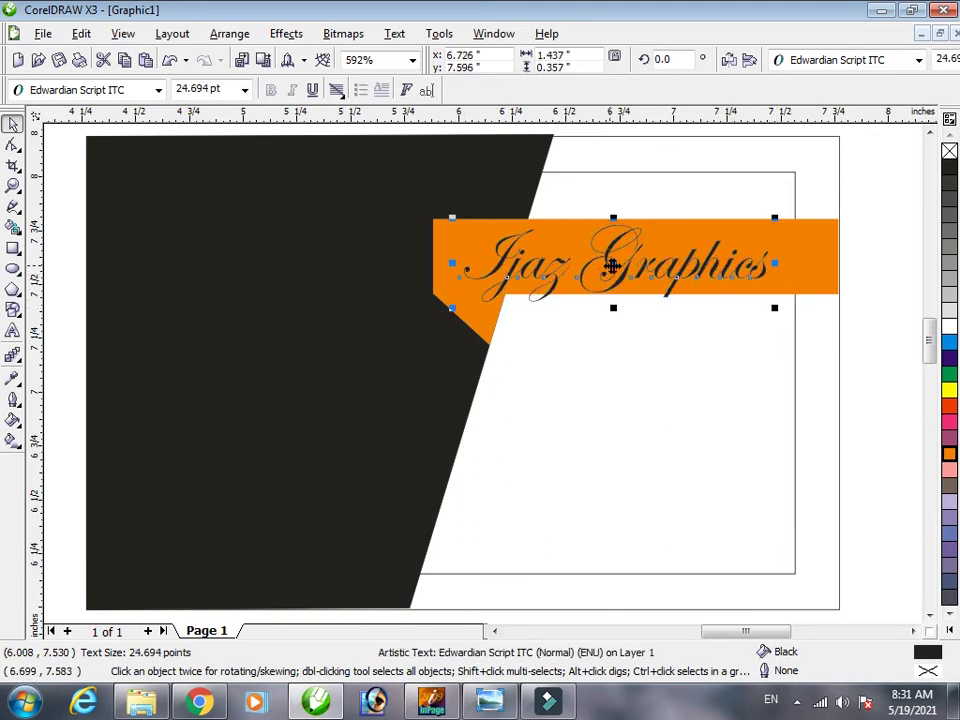
key("ctrl+z")
left_click_drag(622, 305, 627, 312)
left_click_drag(568, 263, 568, 258)
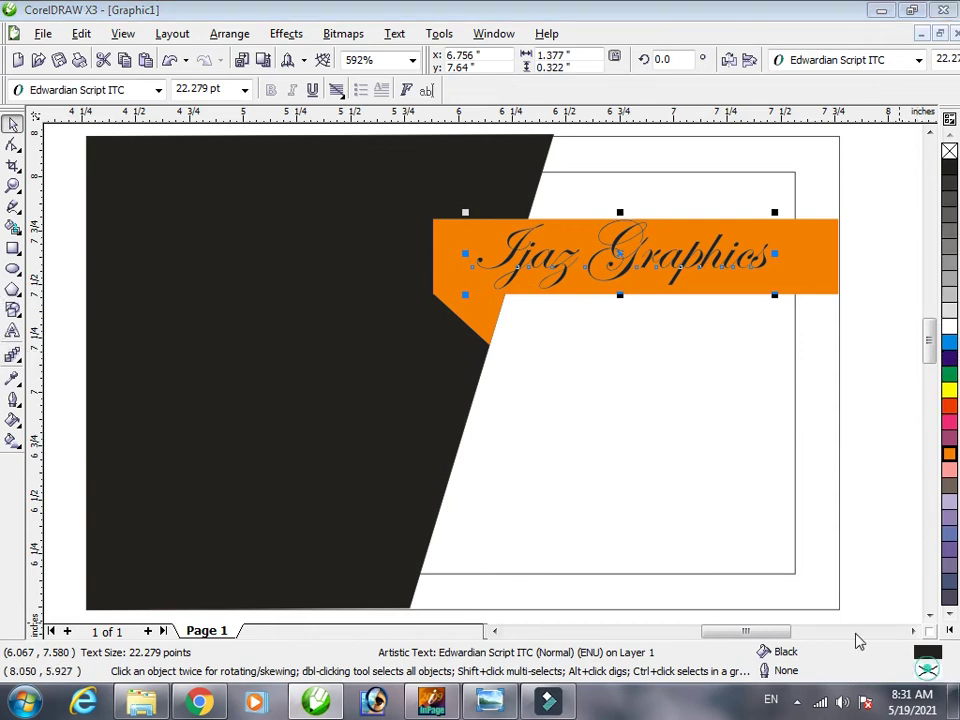
- Give the banner text a white 2.0 pt outline with rounded corners and rounded line caps, placed behind the fill
double_click(927, 670)
left_click(375, 250)
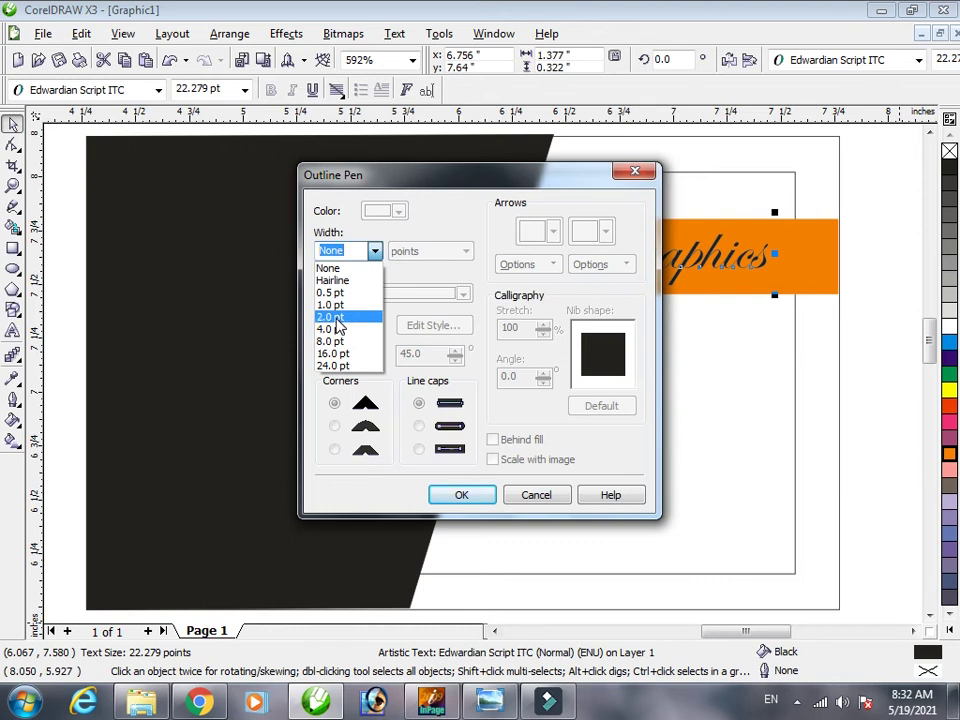
left_click(336, 316)
left_click(398, 211)
left_click(429, 243)
left_click(334, 425)
left_click(420, 426)
left_click(492, 439)
left_click(461, 494)
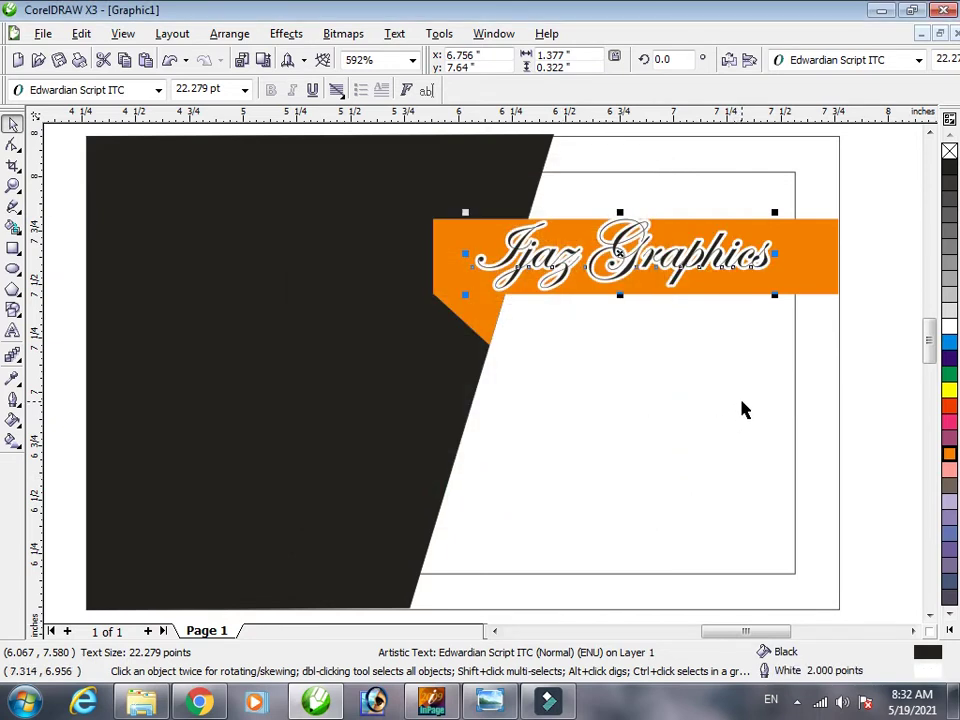
- Reduce the banner text's outline width to 1.5 pt and nudge the text slightly within the banner
double_click(926, 672)
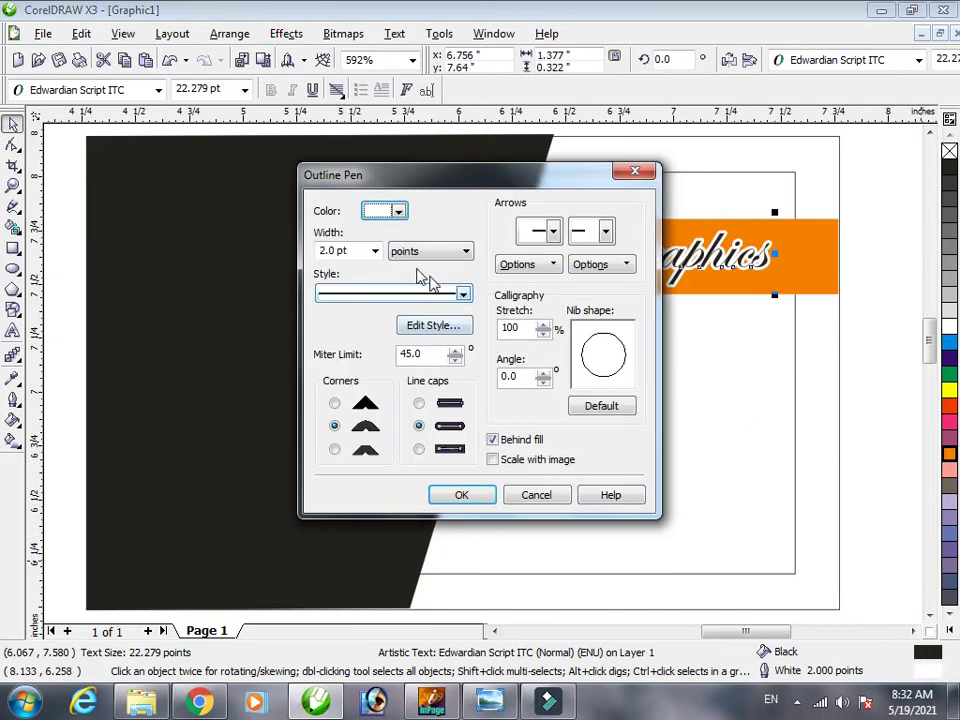
double_click(336, 251)
type("1.5")
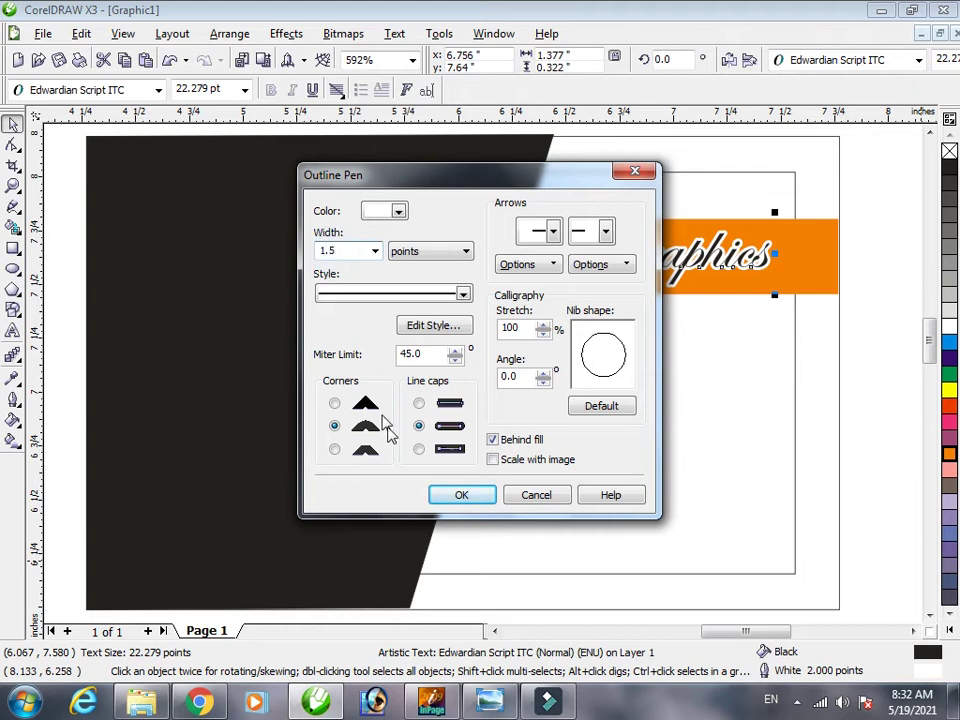
left_click(465, 492)
left_click(619, 426)
left_click_drag(633, 244, 627, 250)
left_click(690, 365)
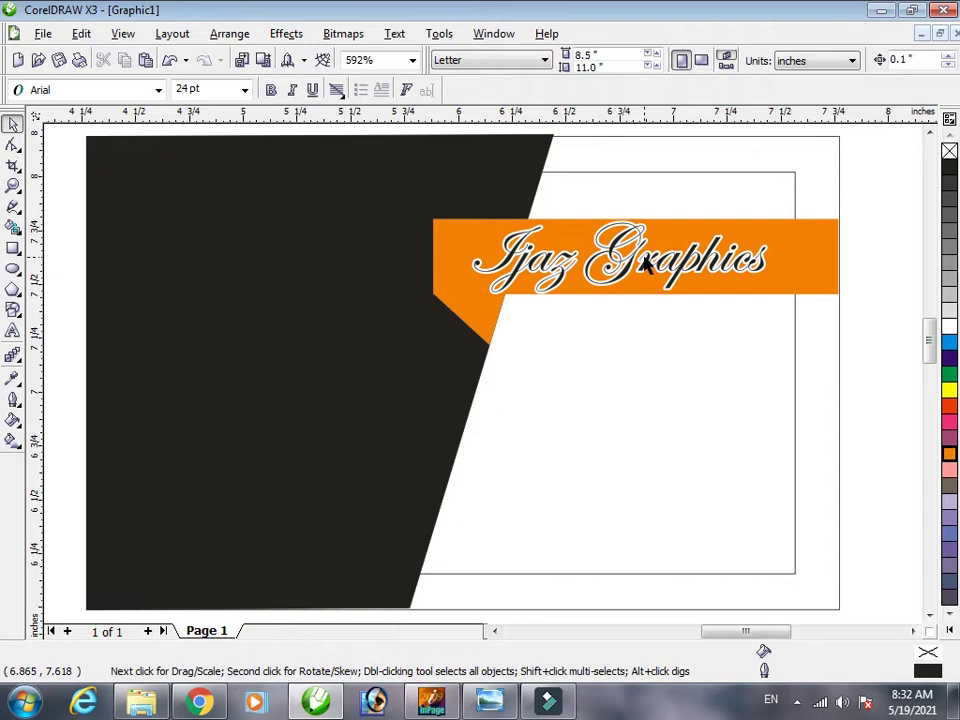
- Check the reference card image and add an "Address:" text line in the white area below the banner
left_click(489, 704)
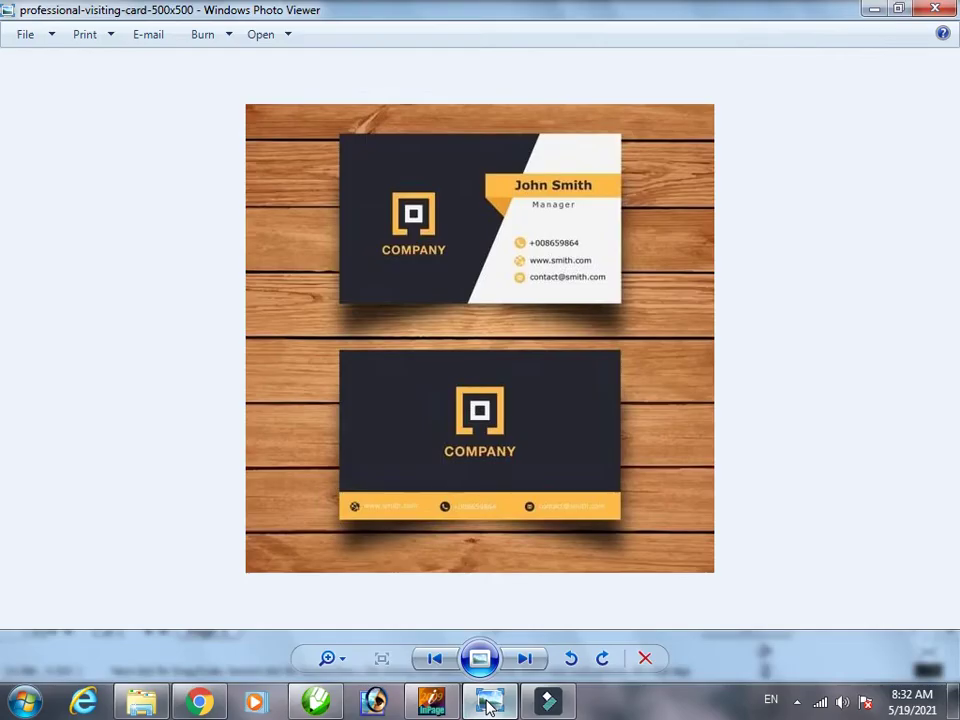
left_click(489, 704)
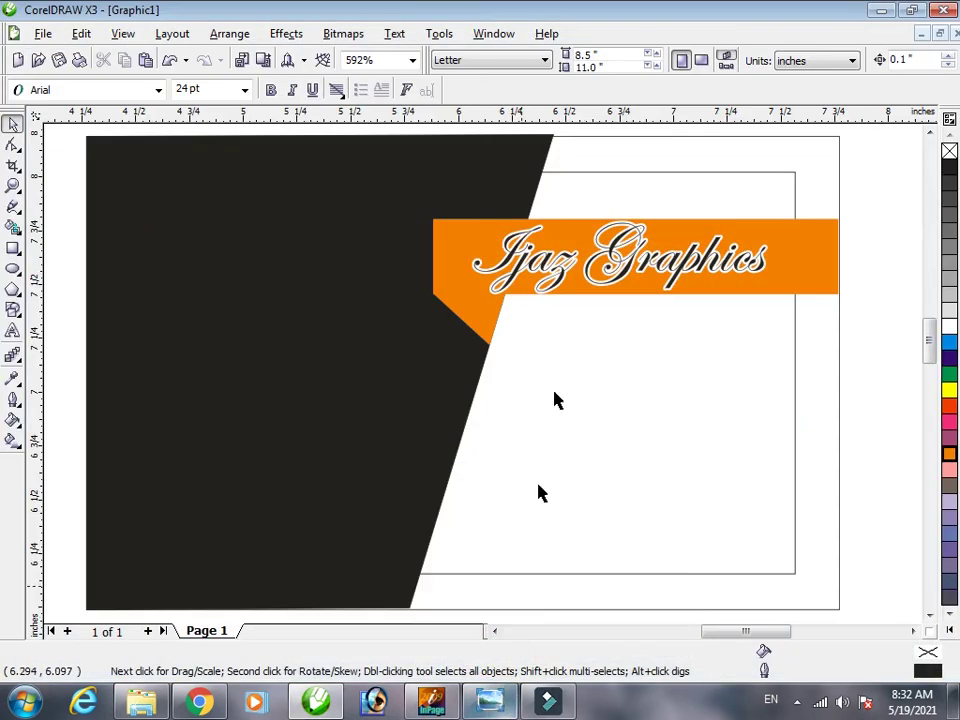
left_click(14, 335)
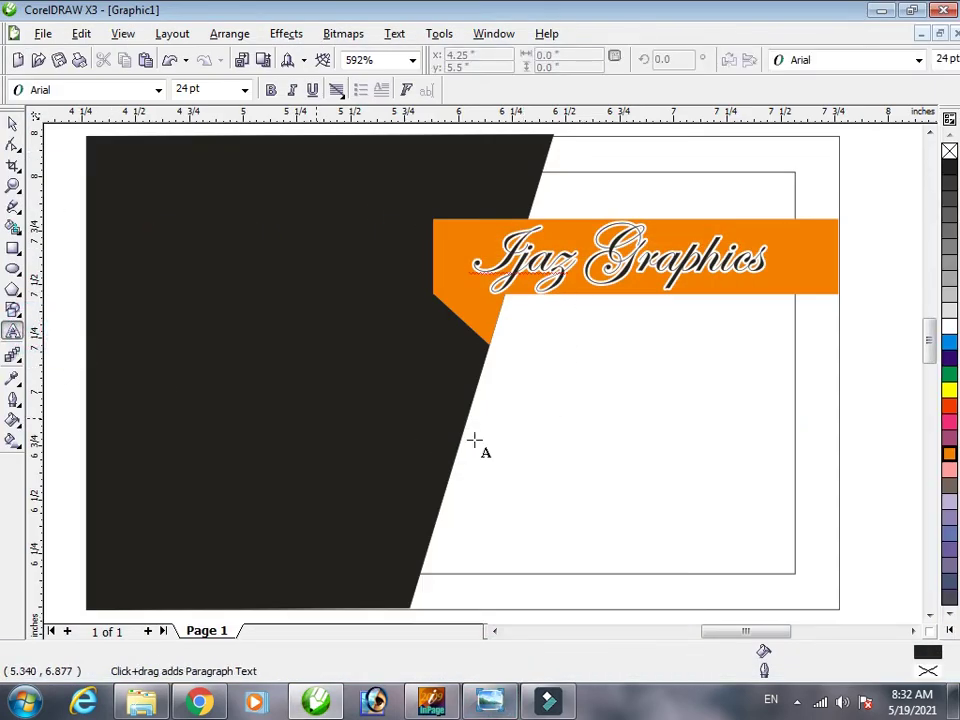
left_click(541, 436)
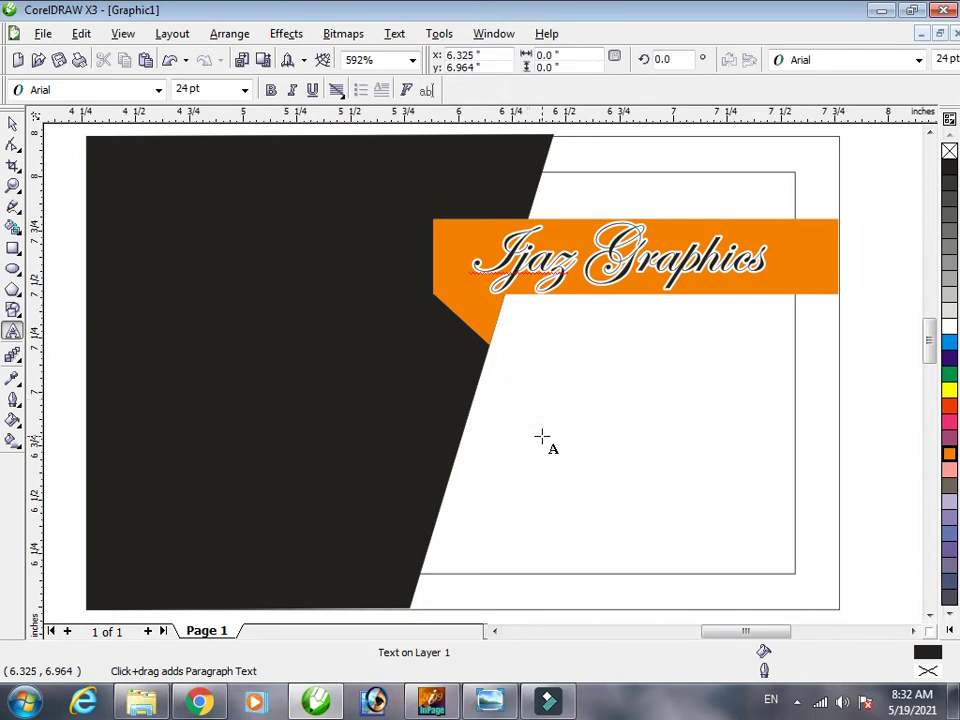
type("Ad")
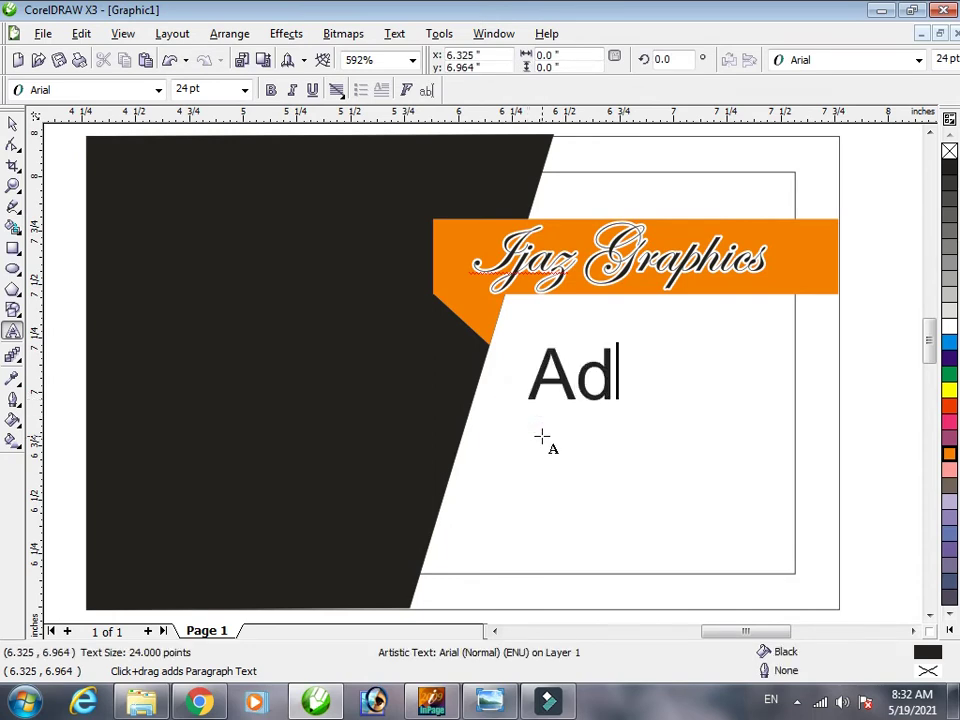
type("dress")
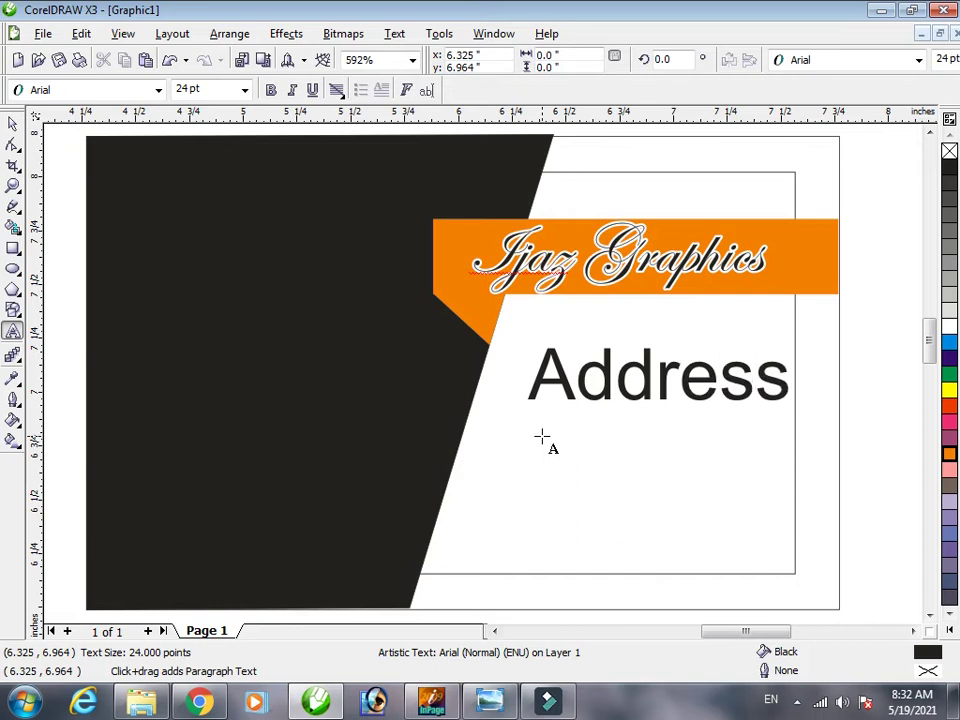
type(":")
key("Return")
- Add the lines "Contact:" and "Email:" below "Address:" in the same text object
type("Mo")
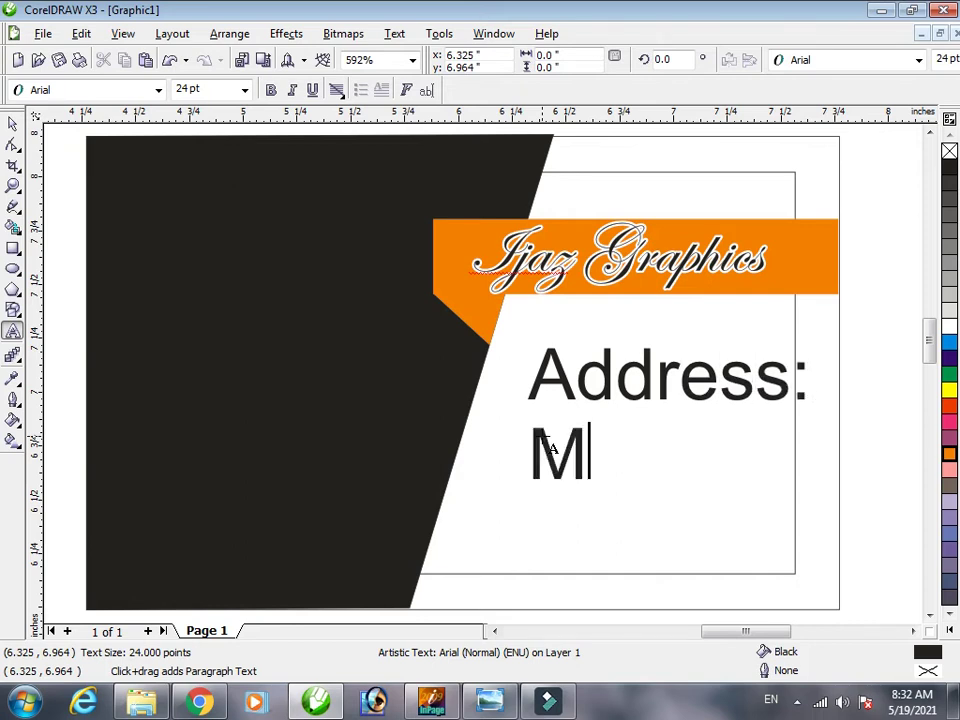
key("BackSpace")
key("BackSpace")
type("Con")
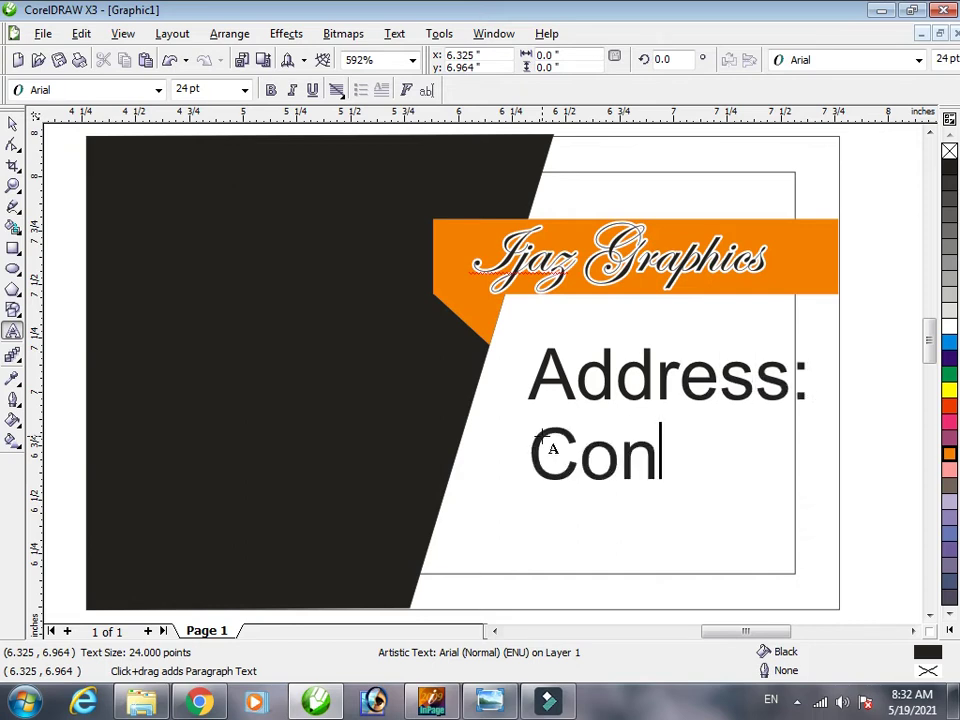
type("tact")
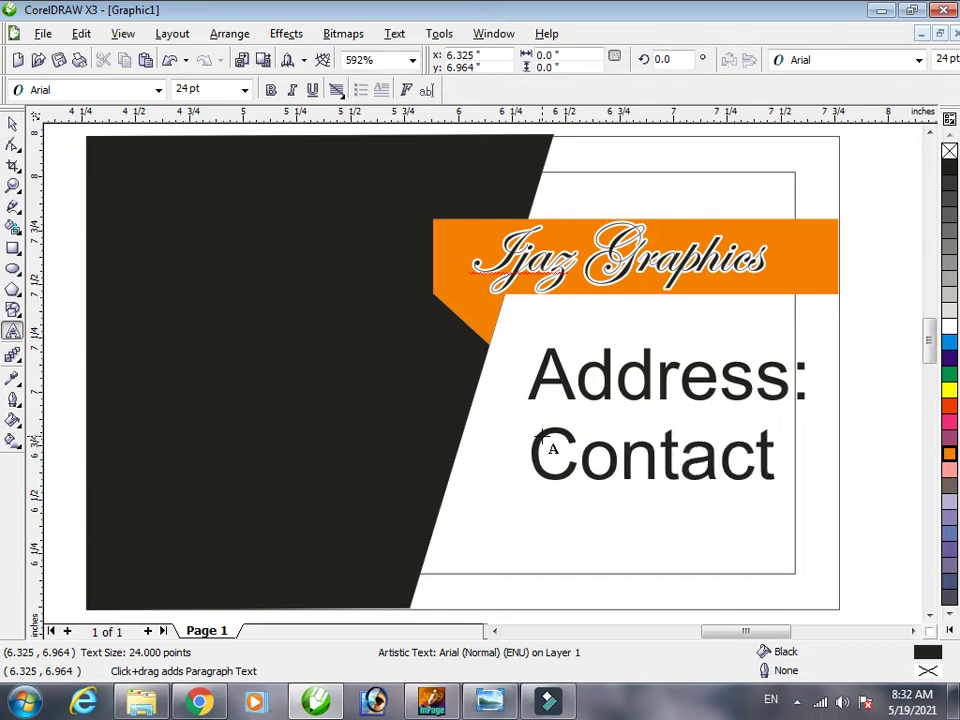
type(":")
key("Return")
type("Email")
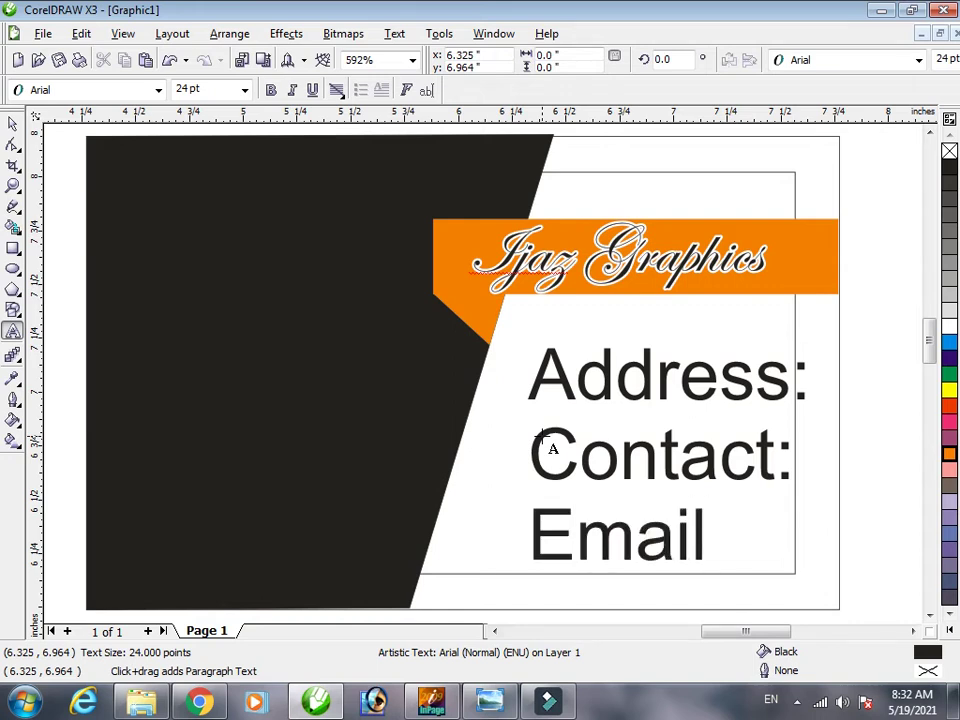
- Shrink the contact labels to about 6.6 pt and place them low in the white area beside the slanted panel
left_click(12, 122)
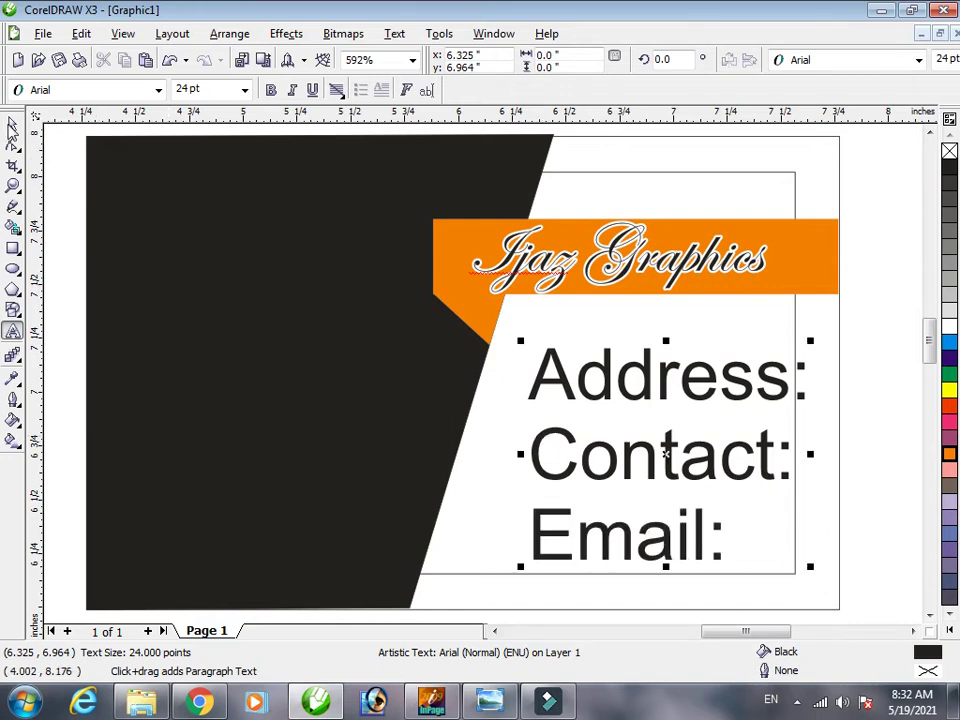
left_click_drag(813, 568, 633, 429)
left_click_drag(576, 368, 518, 476)
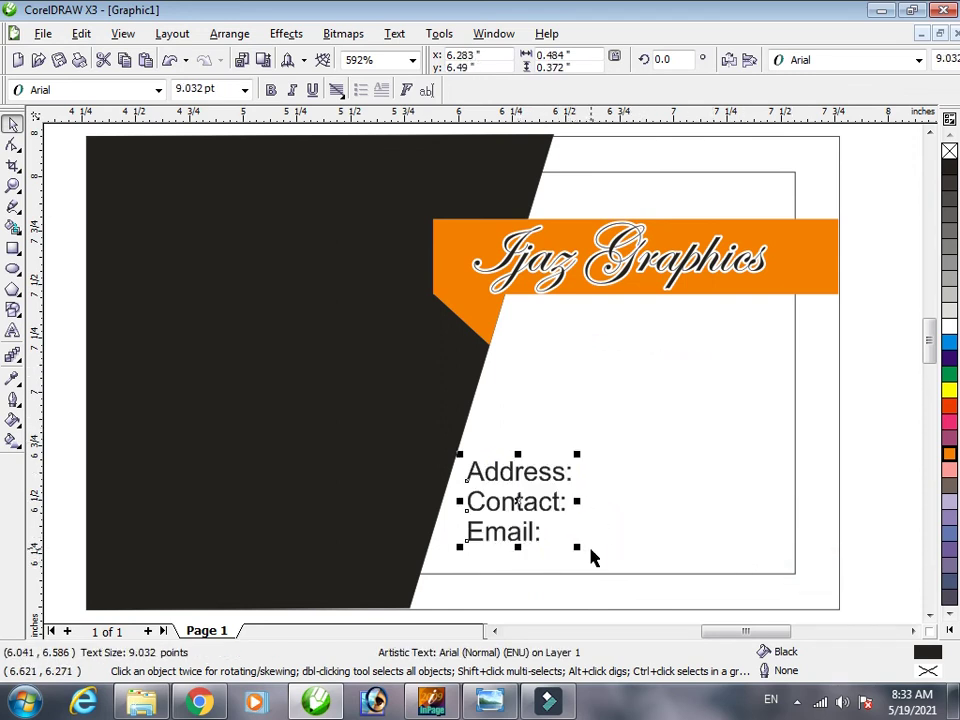
left_click_drag(578, 549, 549, 551)
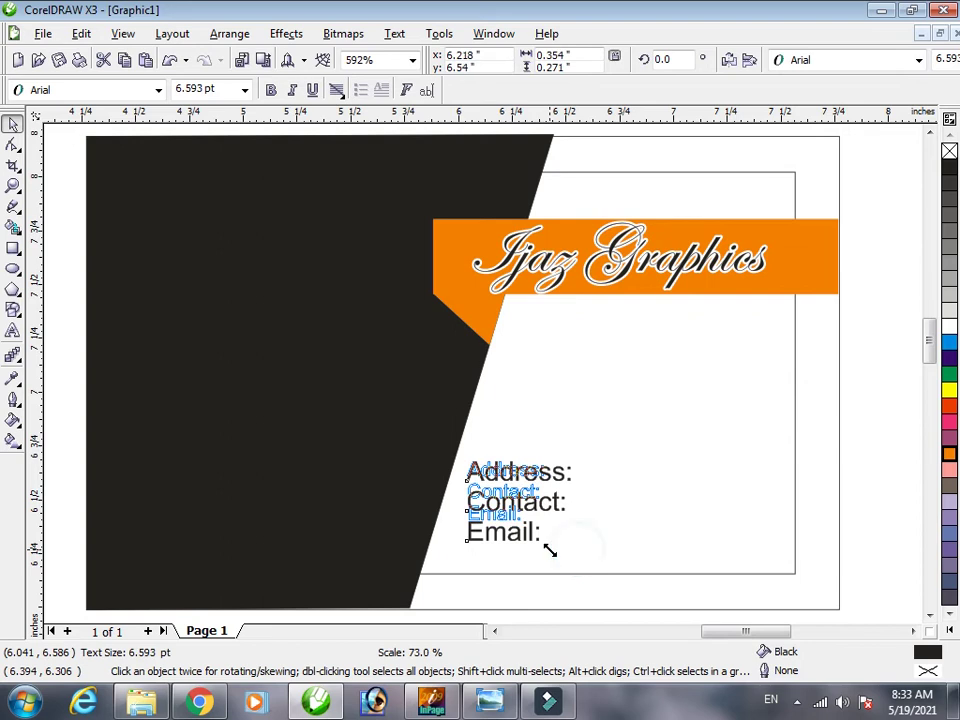
- Set the contact labels' text size to 10 pt and make them italic
left_click(244, 89)
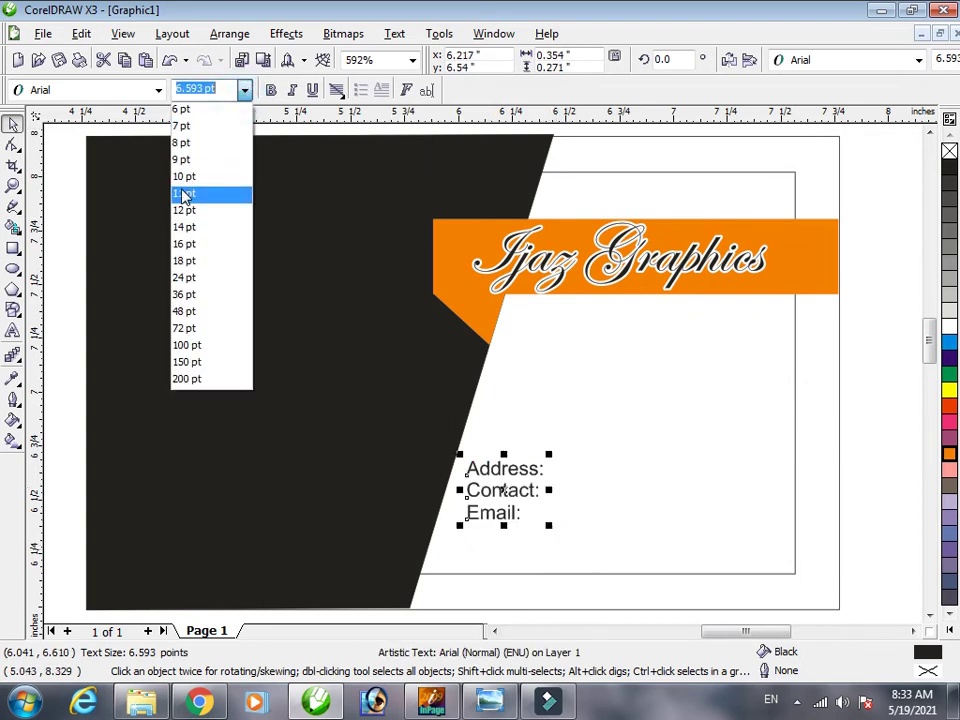
left_click(184, 176)
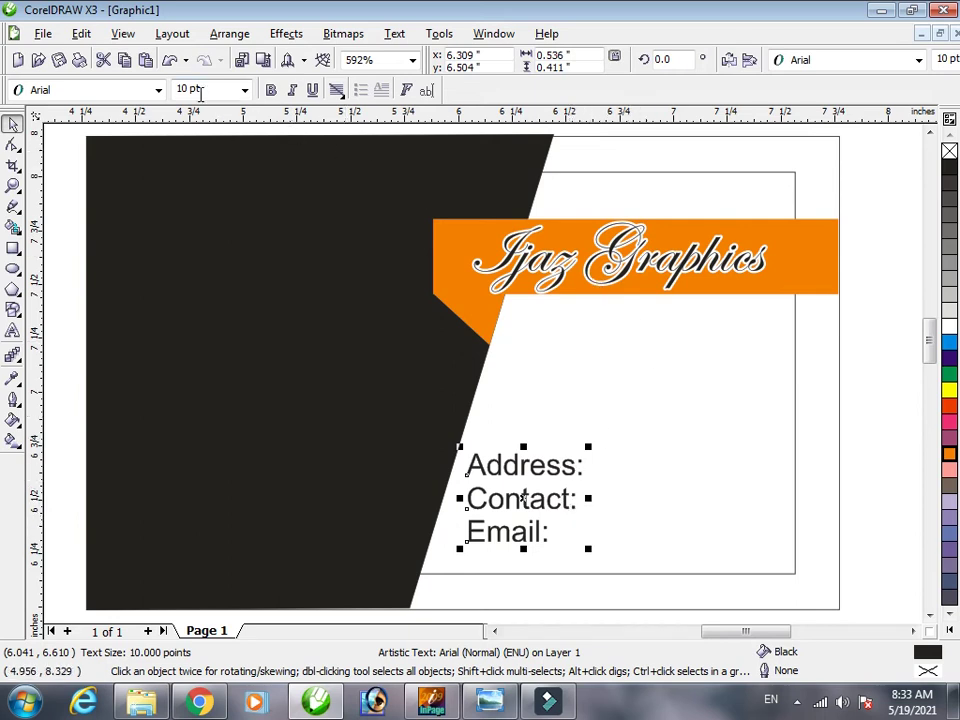
left_click(291, 90)
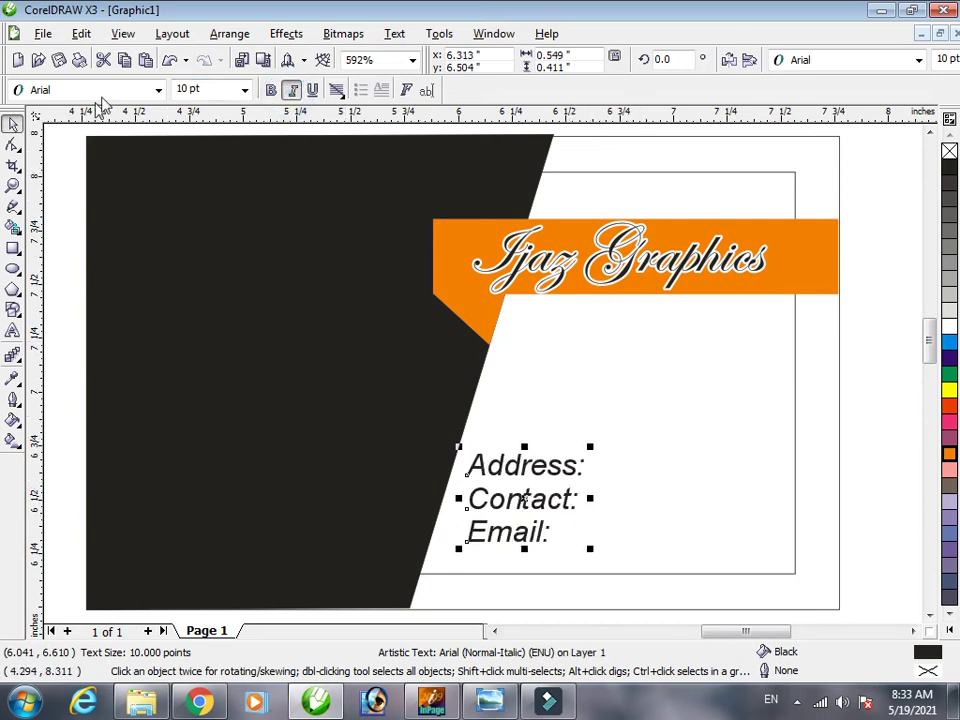
- Change the contact labels' font to Arial Black
left_click(158, 90)
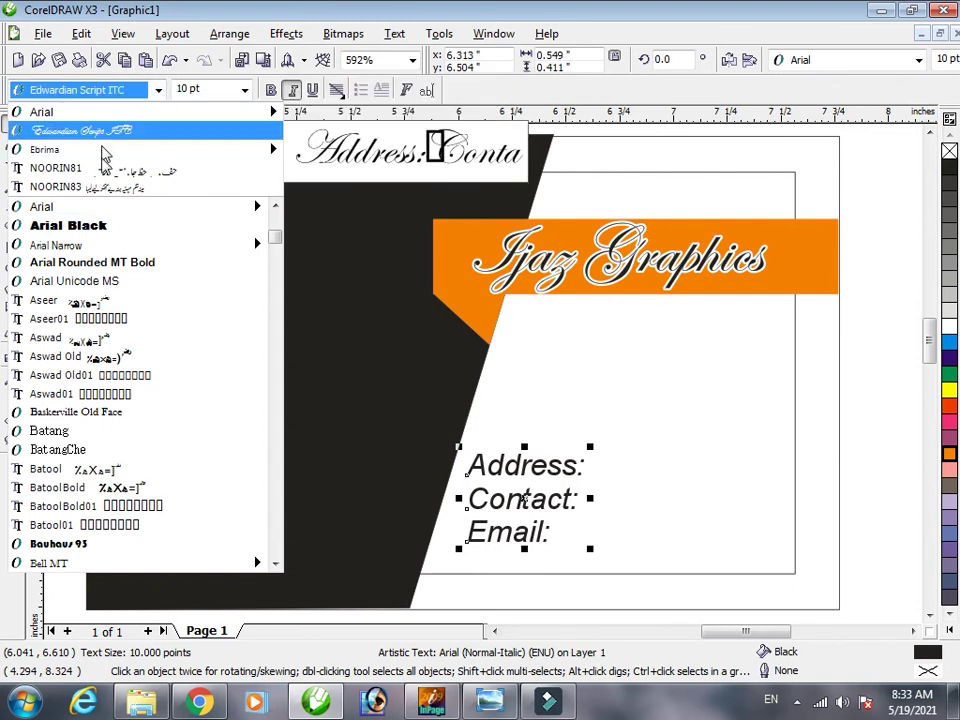
mouse_move(91, 248)
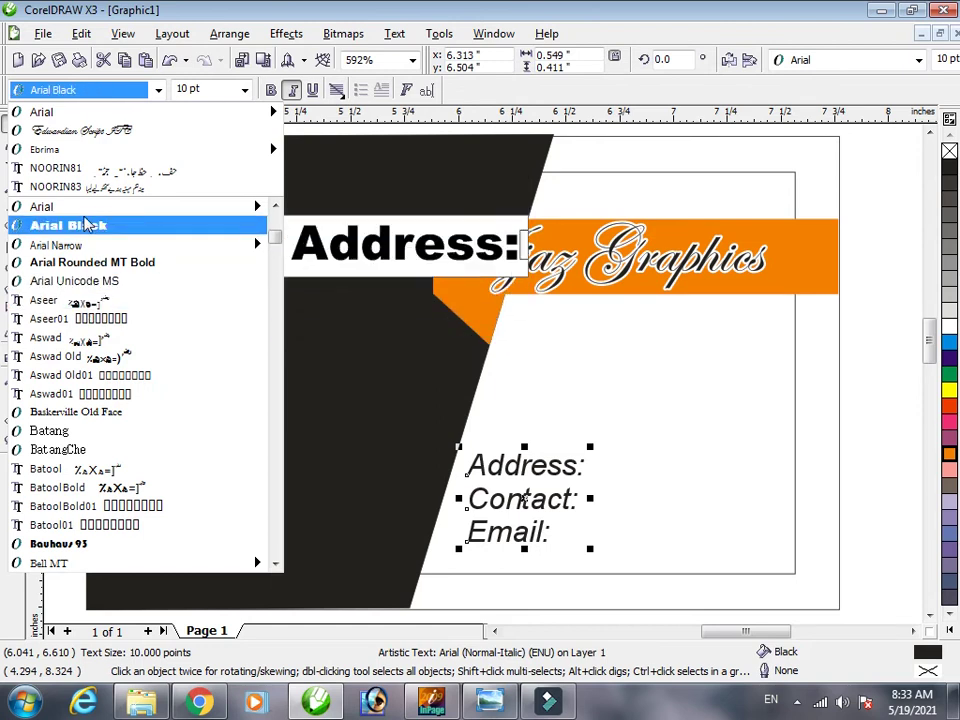
left_click(85, 229)
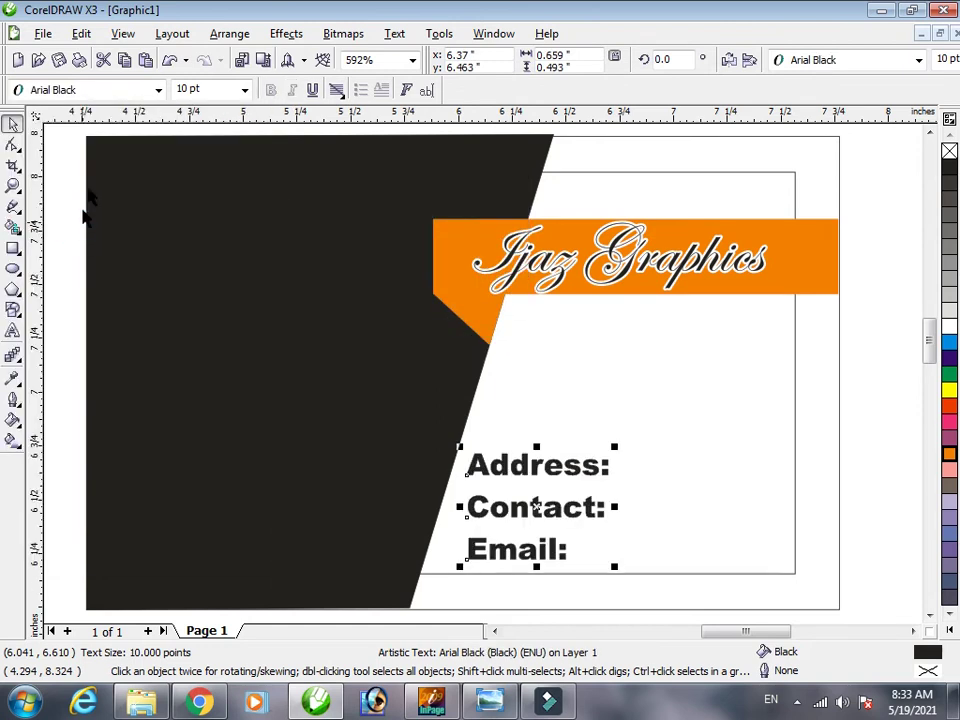
- Browse the font previews and set the contact labels in bold Constantia
left_click(158, 90)
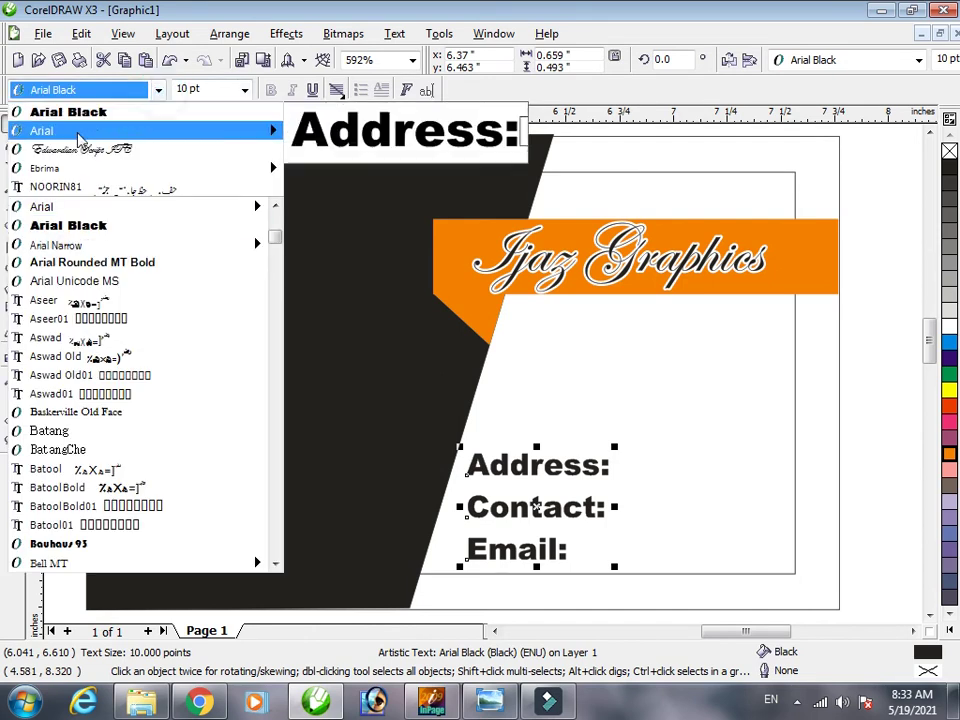
scroll(82, 458, "down", 3)
scroll(80, 457, "down", 2)
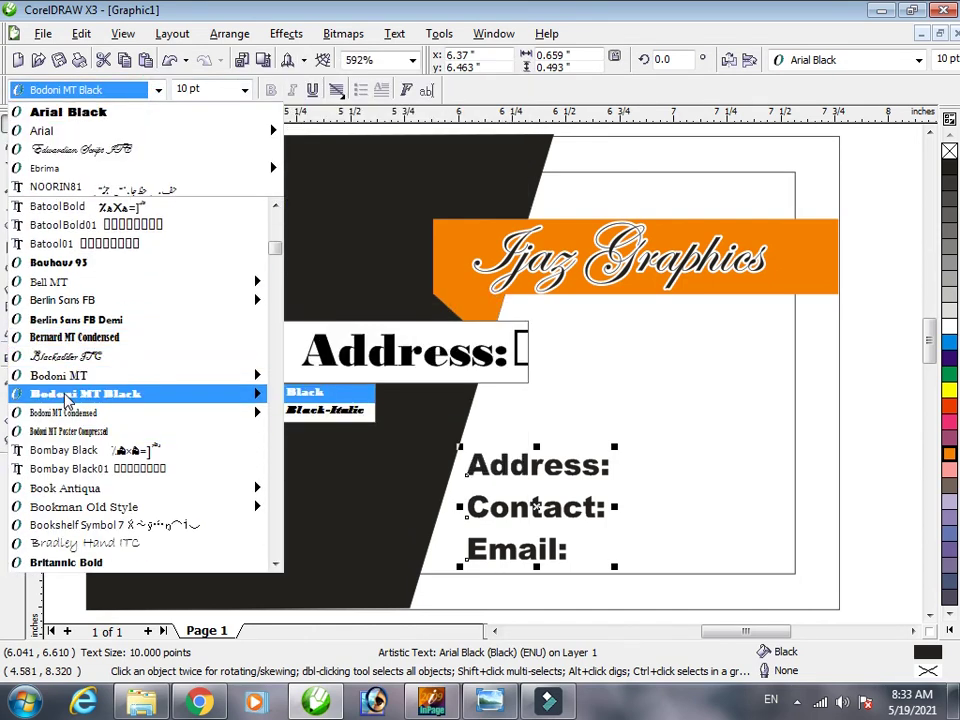
scroll(70, 393, "down", 1)
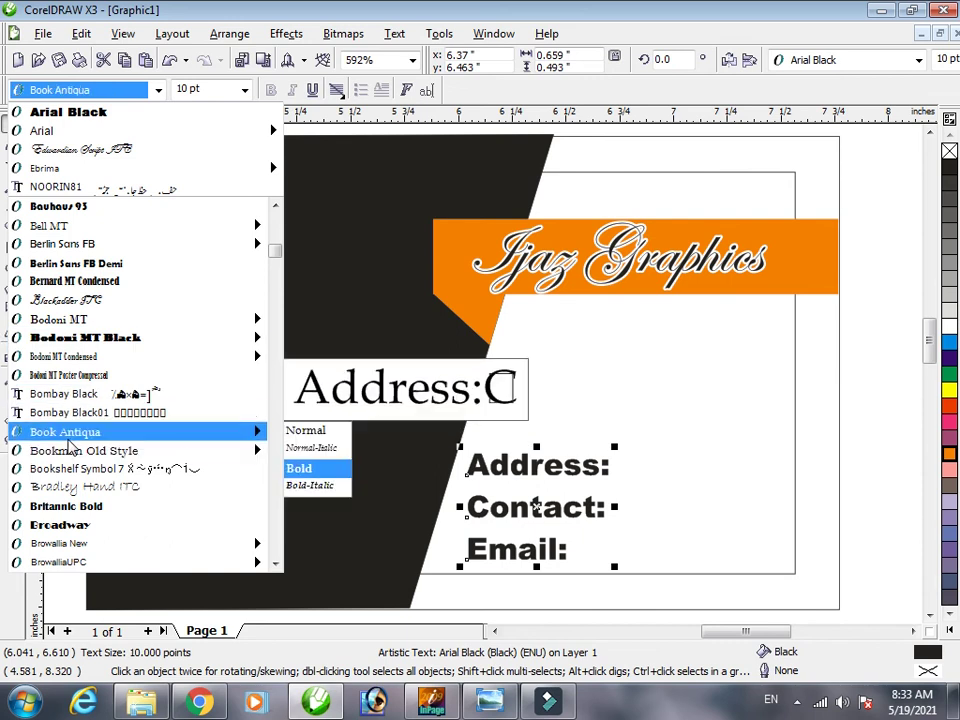
scroll(70, 446, "down", 1)
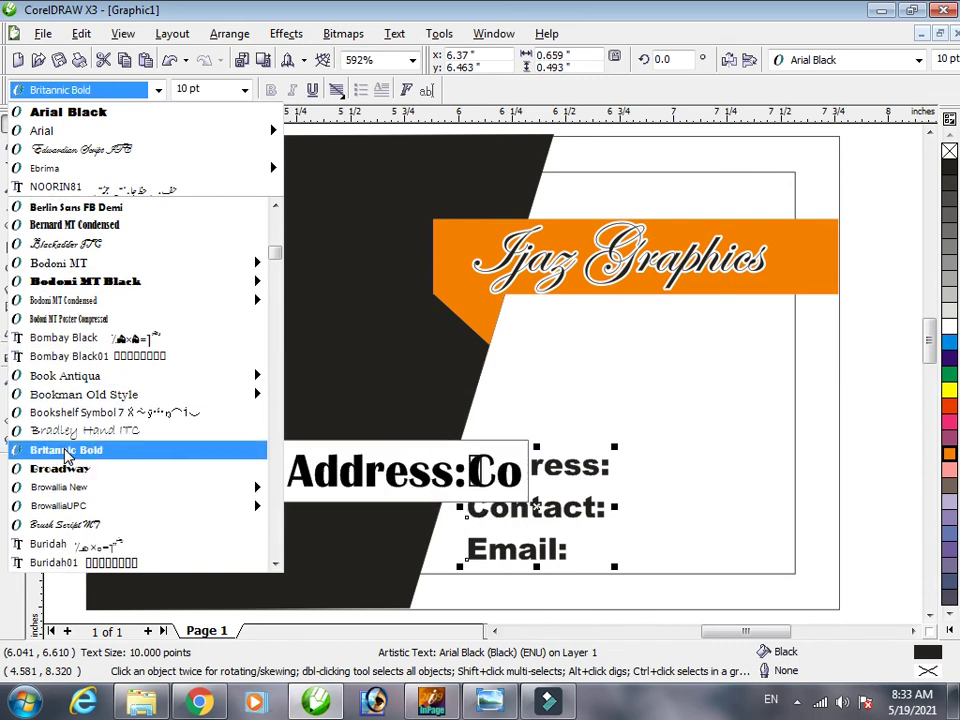
mouse_move(62, 497)
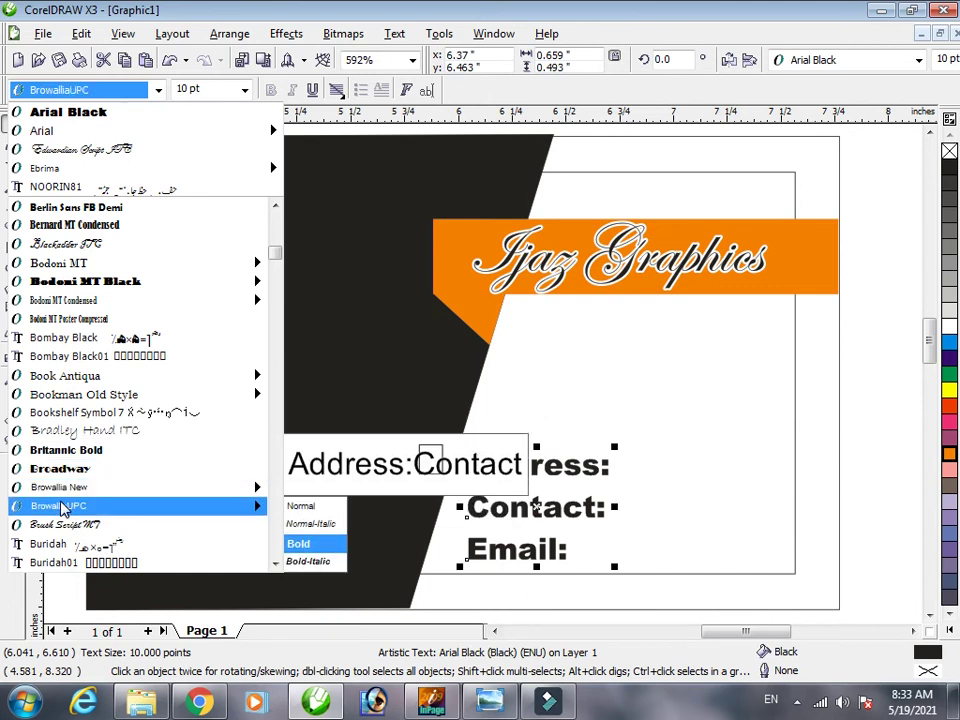
scroll(60, 508, "down", 1)
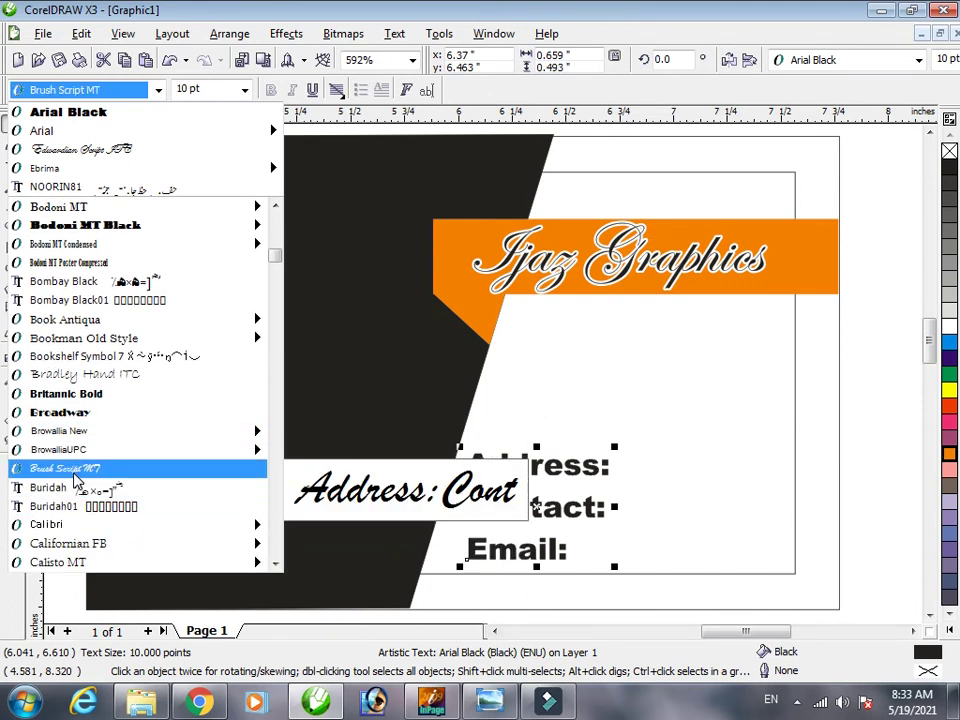
scroll(78, 483, "down", 5)
mouse_move(79, 300)
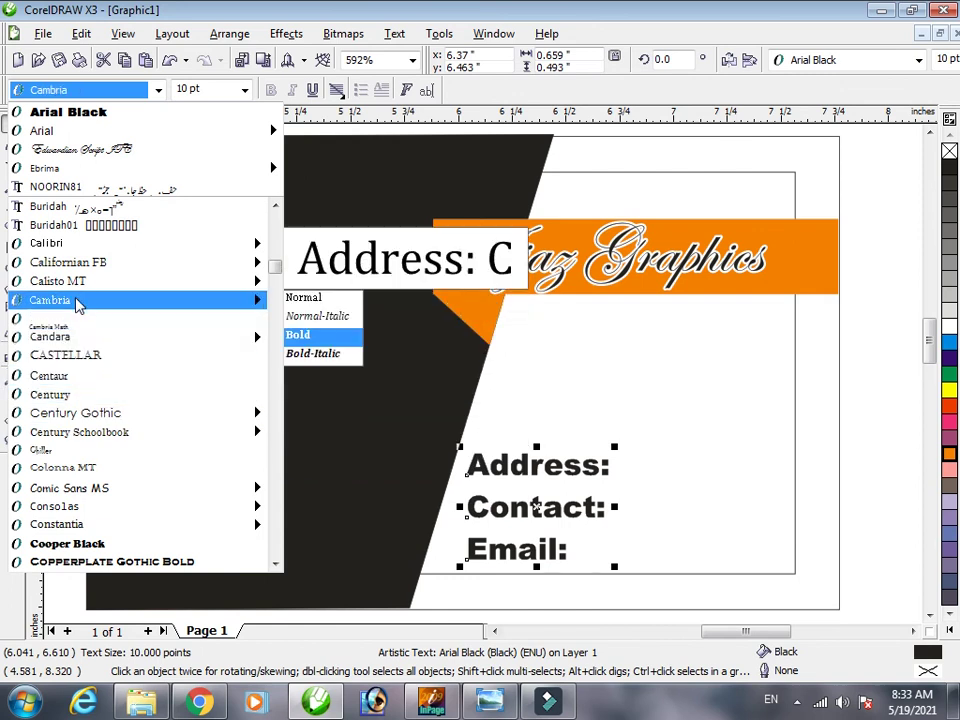
left_click(62, 524)
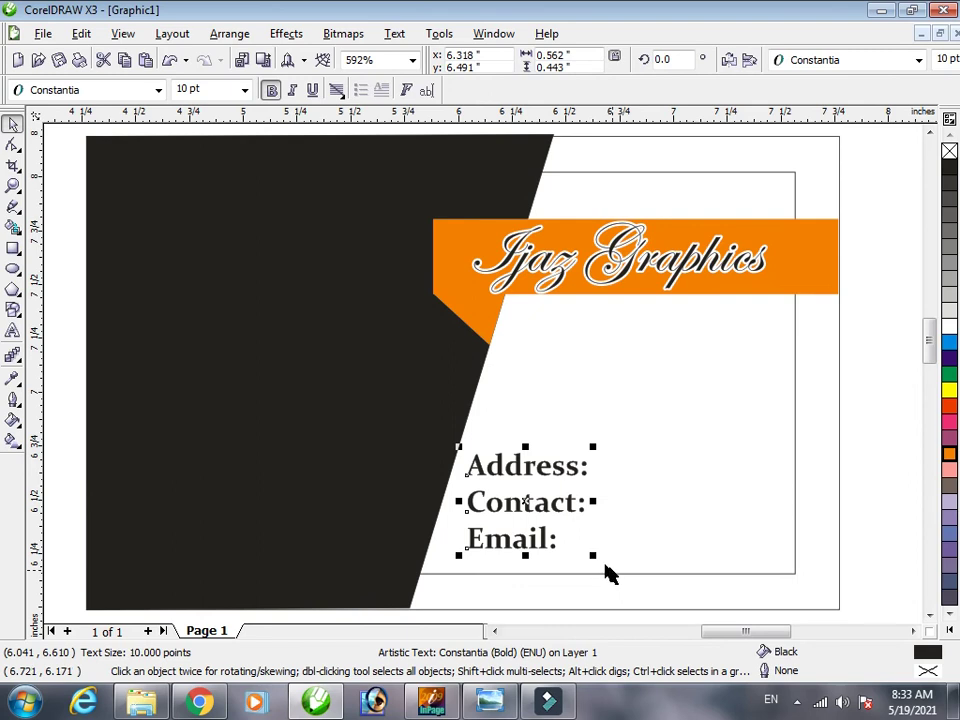
- Reduce the contact labels to about 7.5 pt, placed slightly lower on the card, and fill them with orange
left_click_drag(590, 555, 561, 523)
left_click_drag(513, 488, 516, 508)
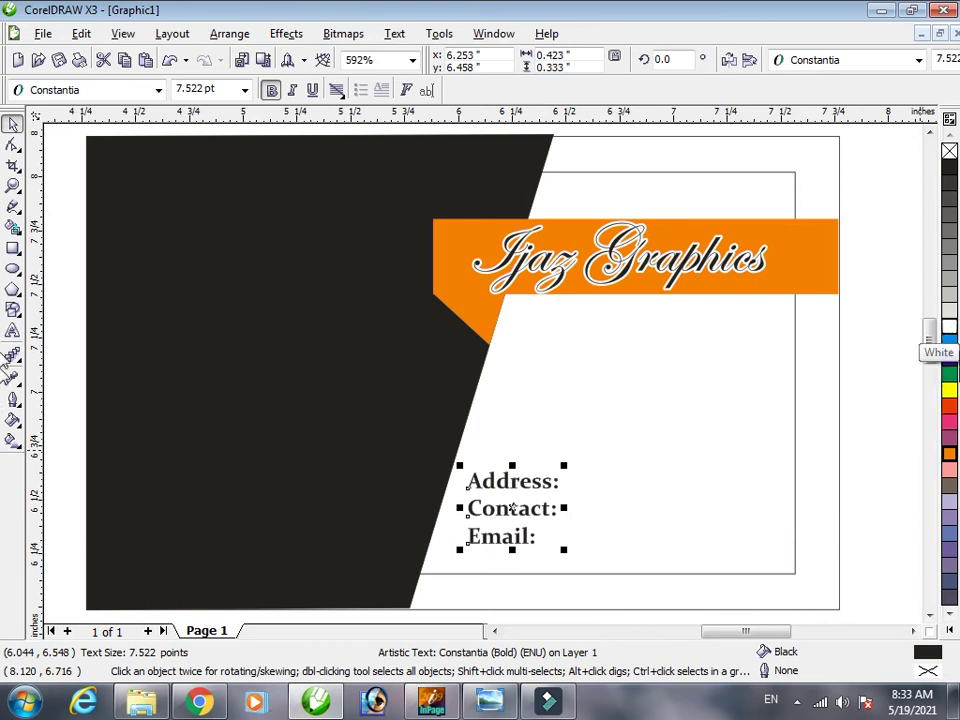
left_click(949, 457)
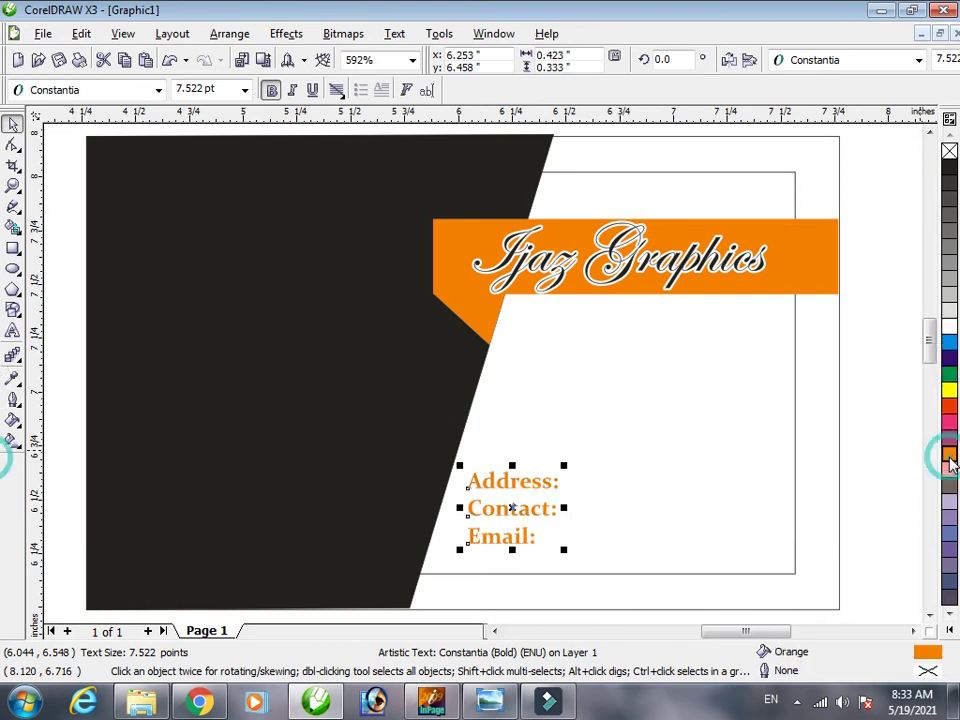
- Give the contact labels a 2 pt black outline with rounded corners and line caps, placed behind the fill
double_click(928, 671)
left_click(375, 251)
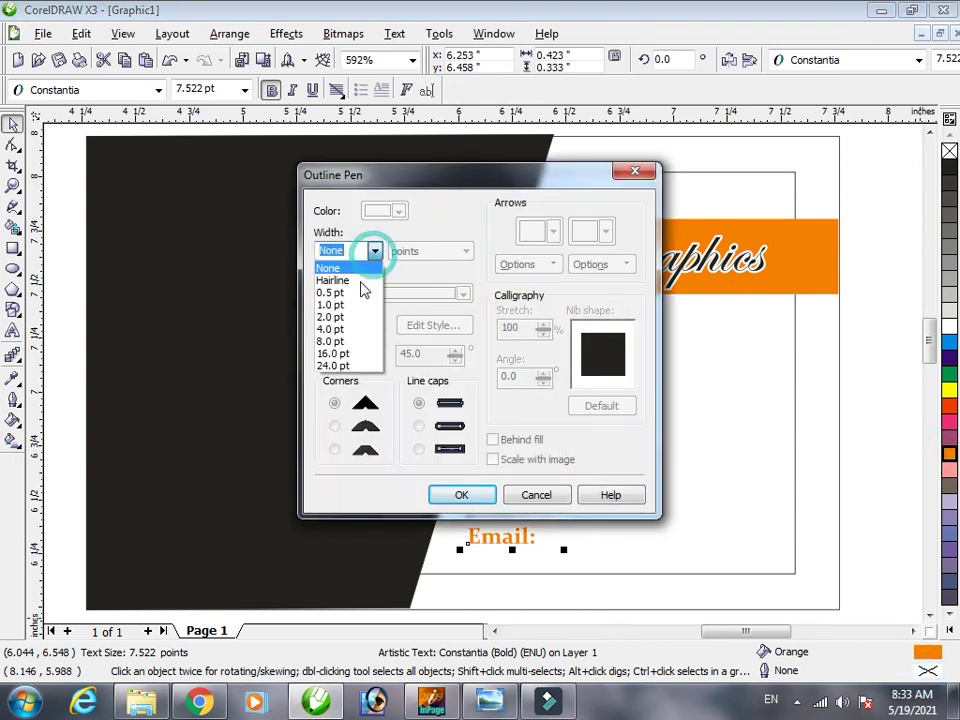
left_click(330, 316)
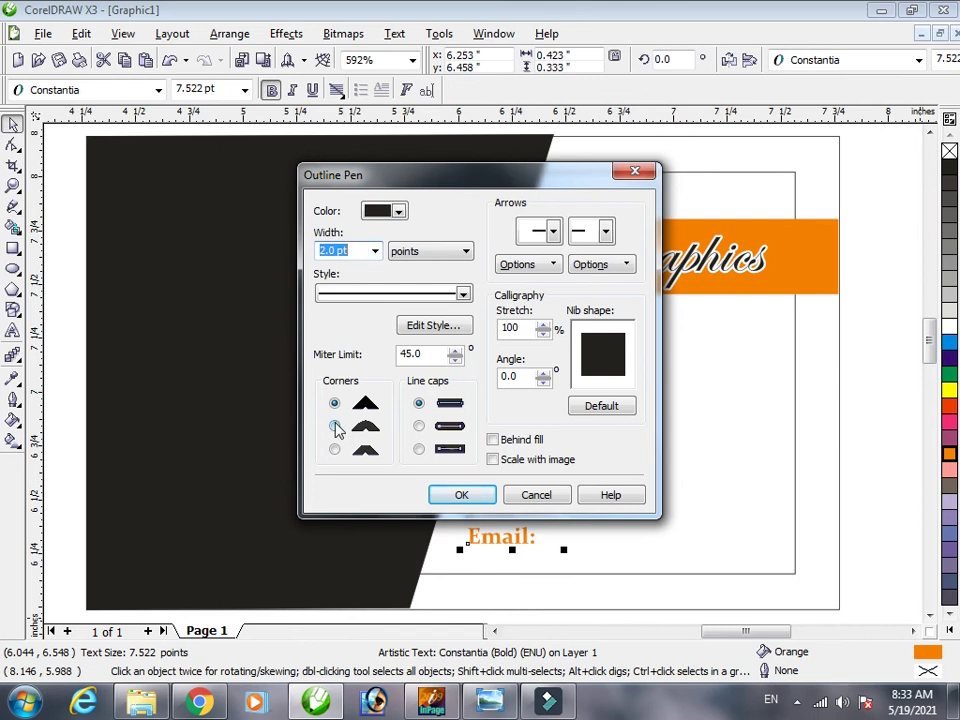
left_click(334, 426)
left_click(419, 426)
left_click(492, 439)
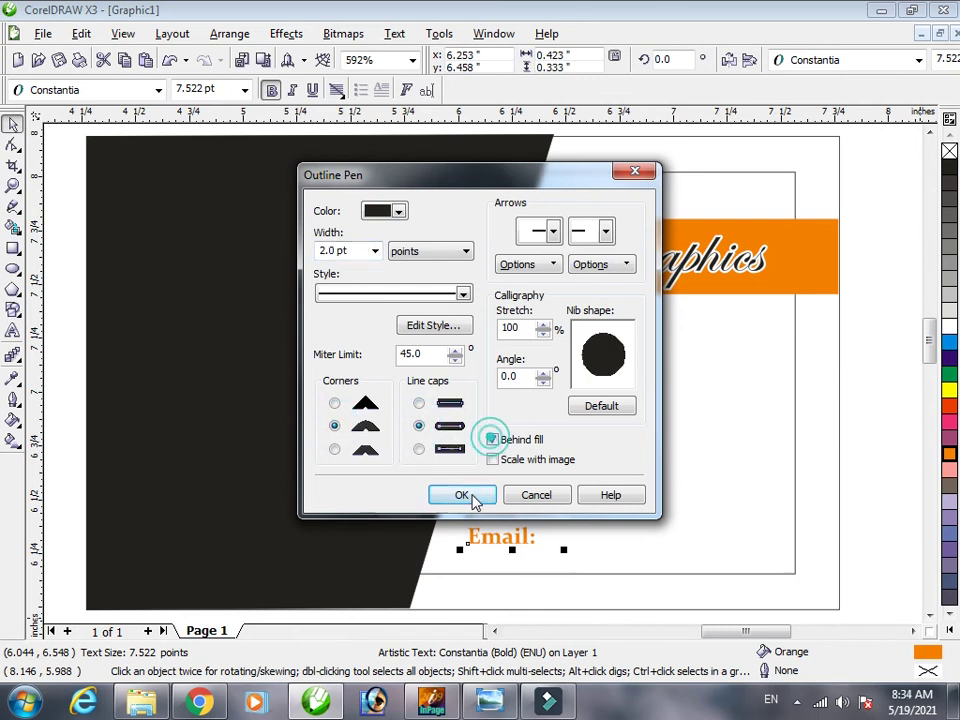
left_click(462, 495)
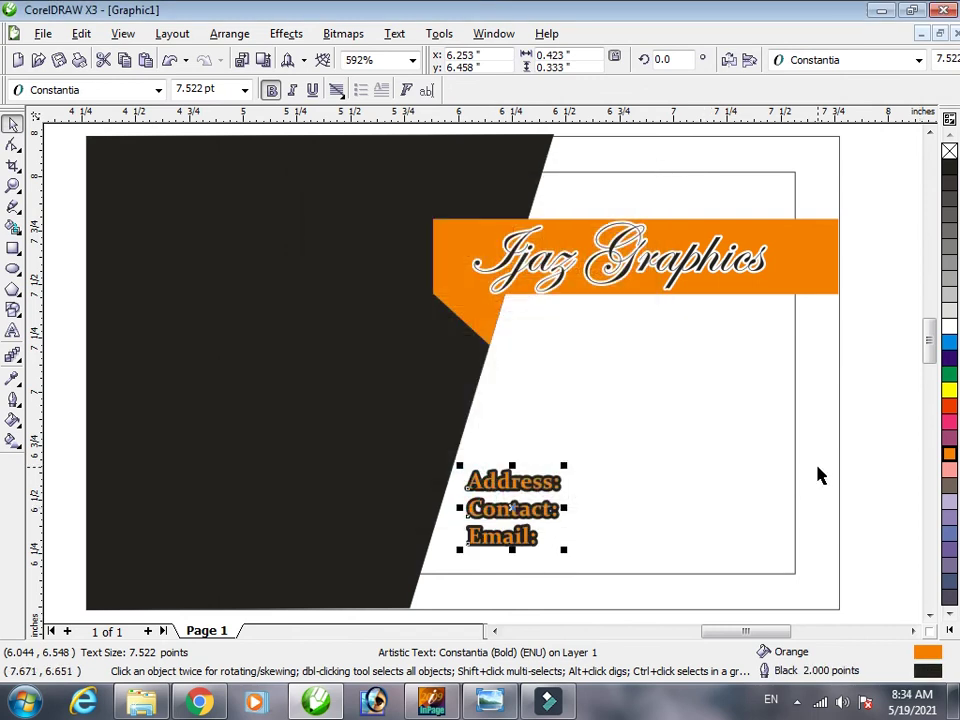
- Set the outline width of the contact labels to 1 pt
double_click(938, 678)
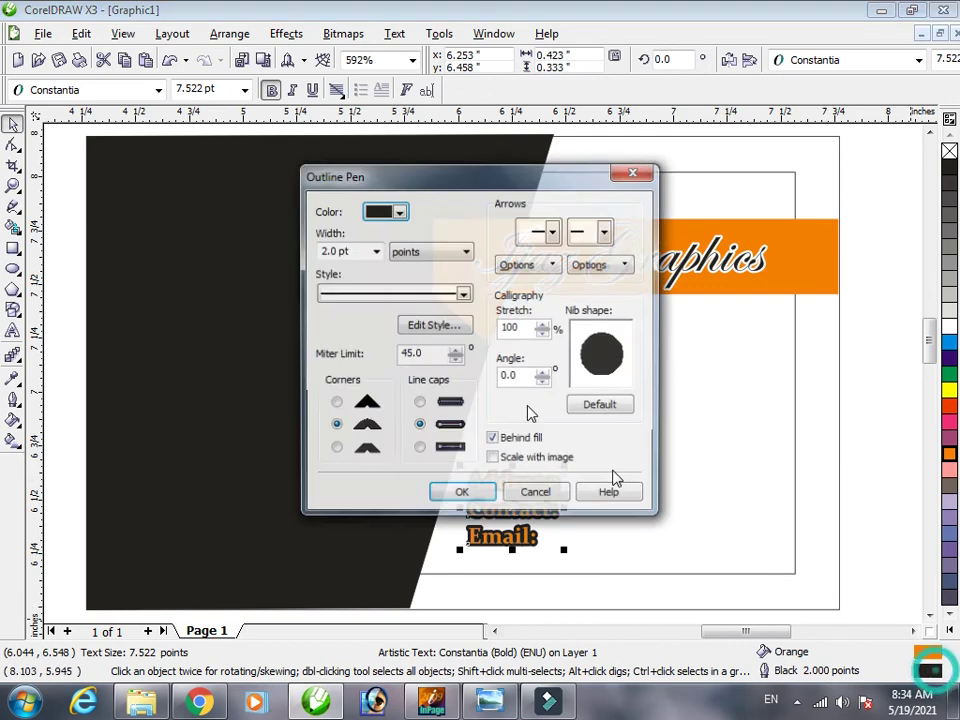
left_click_drag(340, 251, 259, 267)
type("1")
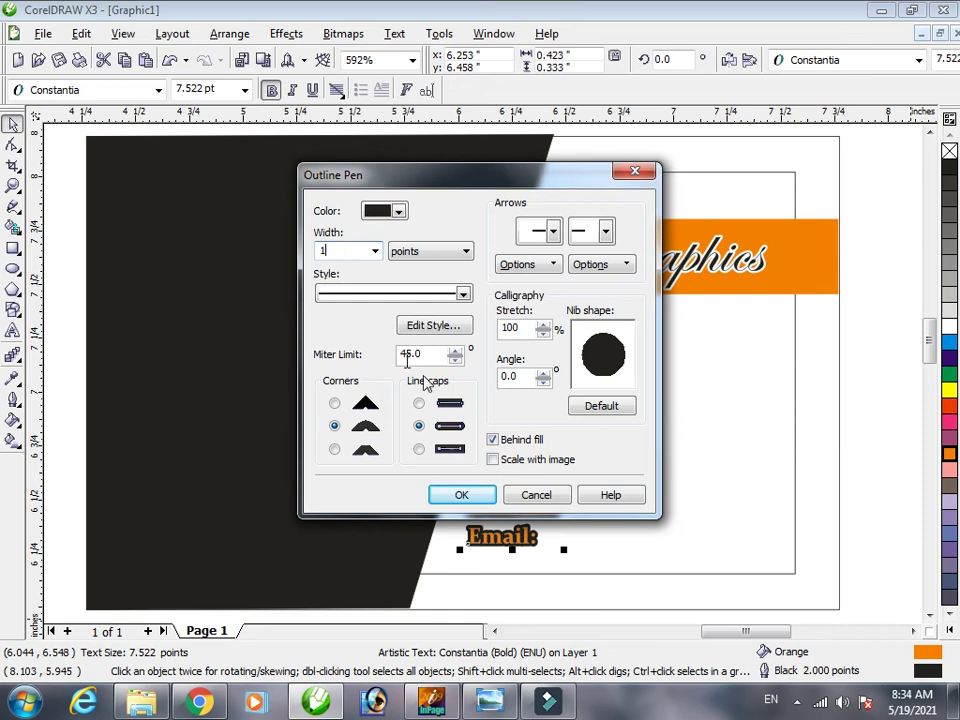
left_click(461, 494)
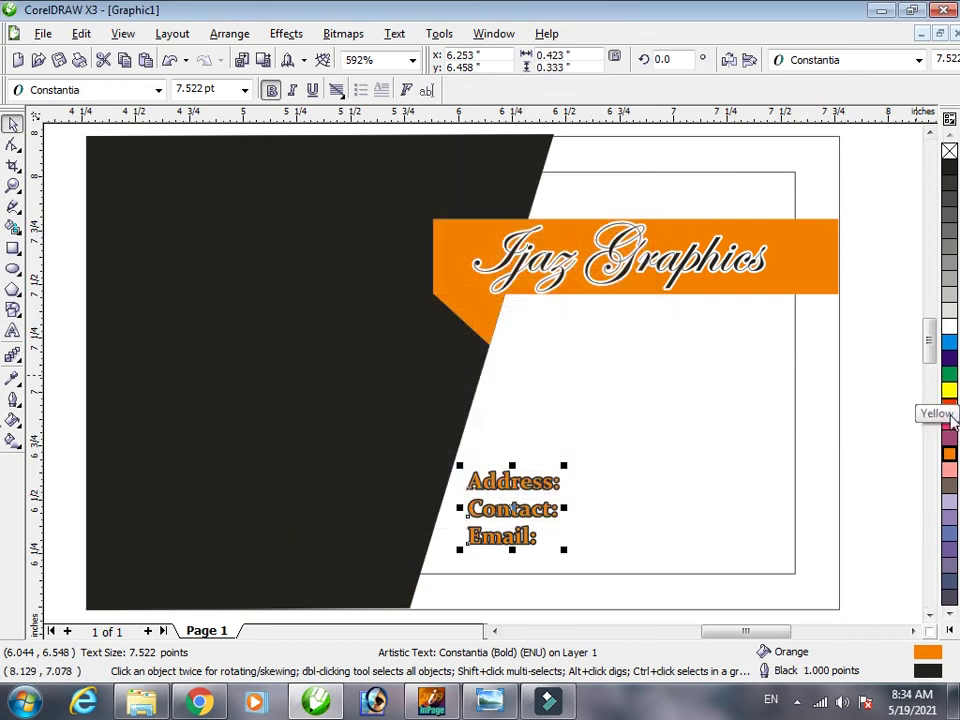
- Fill the contact labels with black and remove their outline
left_click(950, 470)
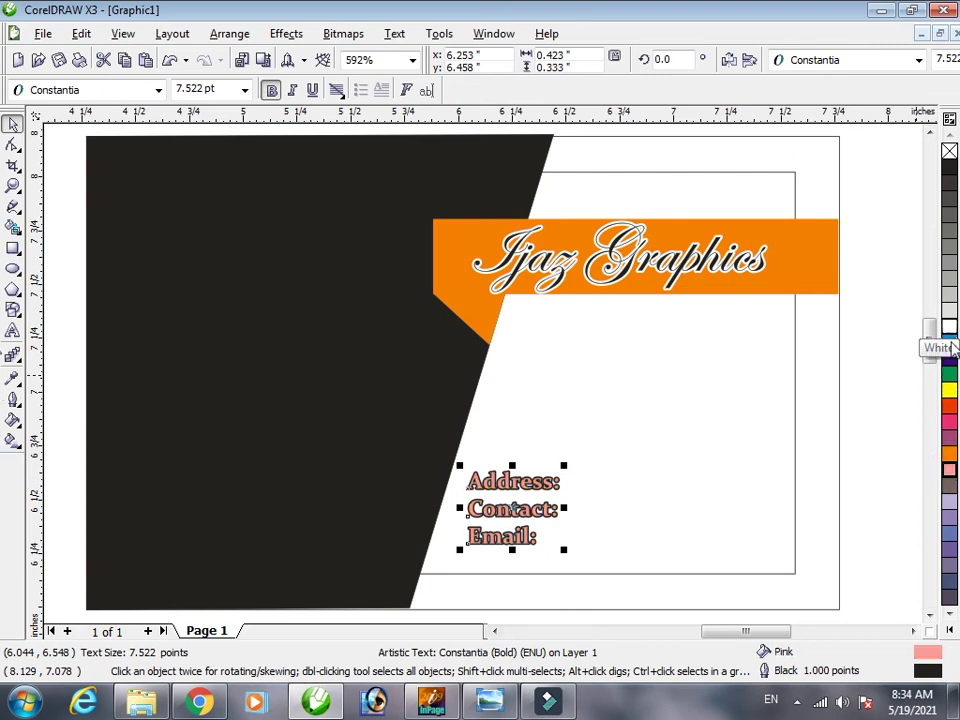
left_click(950, 166)
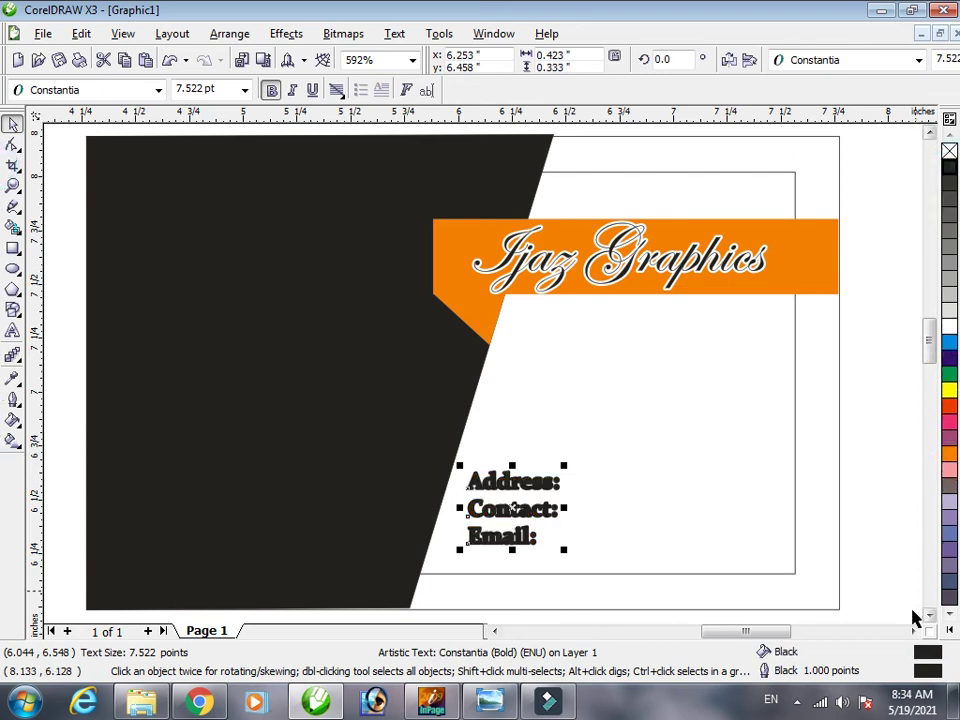
double_click(927, 672)
left_click(373, 251)
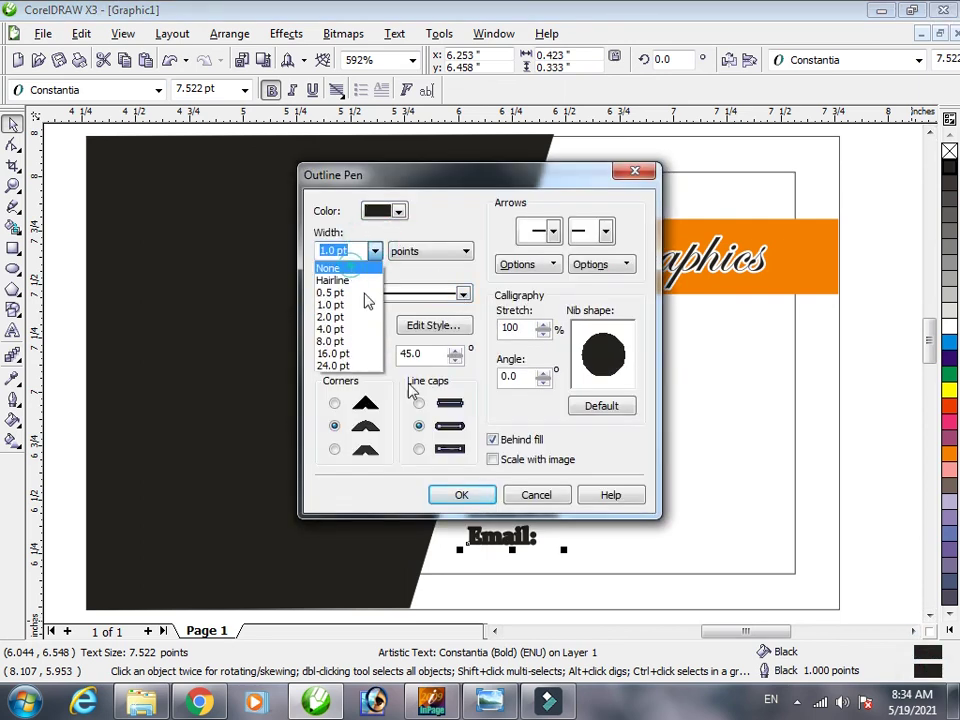
left_click(328, 268)
left_click(461, 495)
left_click(868, 450)
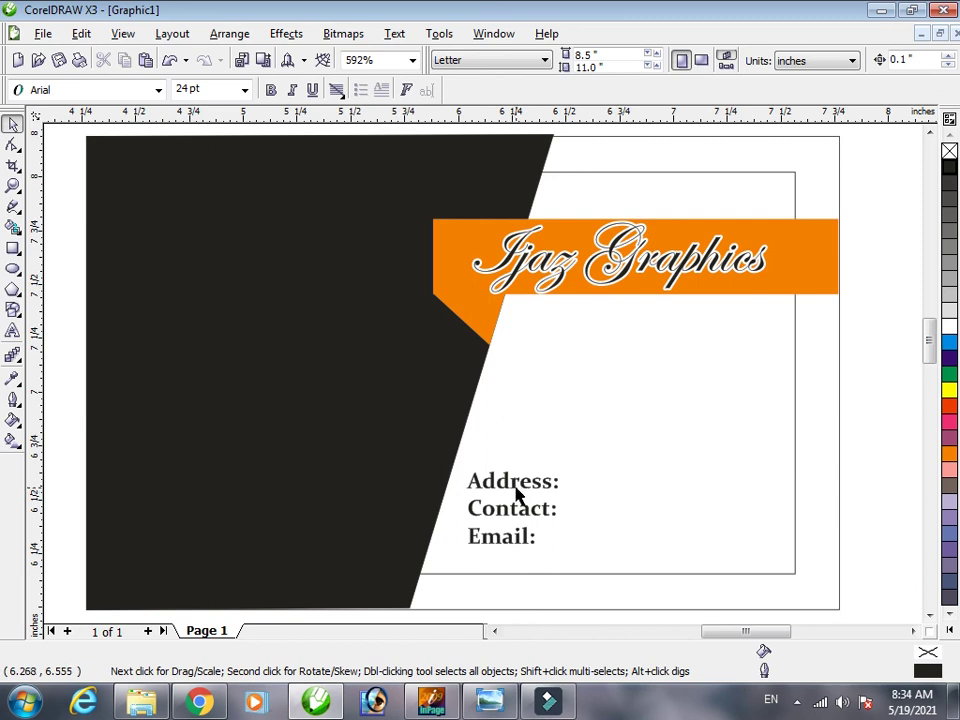
- Change the outline color of the inner margin rectangle to orange, keeping the hairline width
left_click(572, 173)
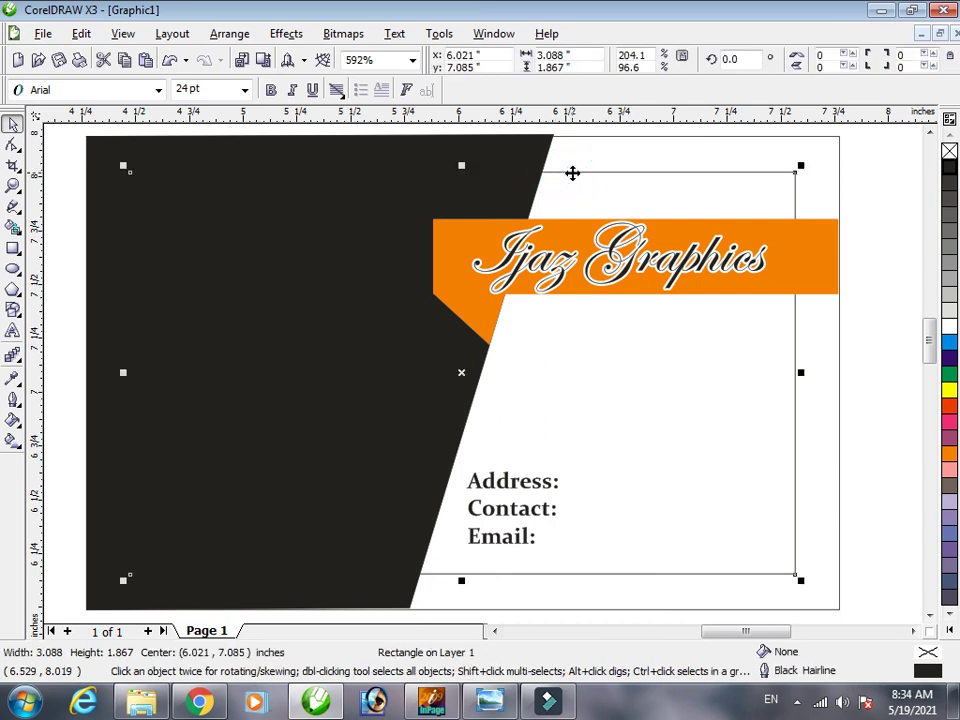
double_click(928, 671)
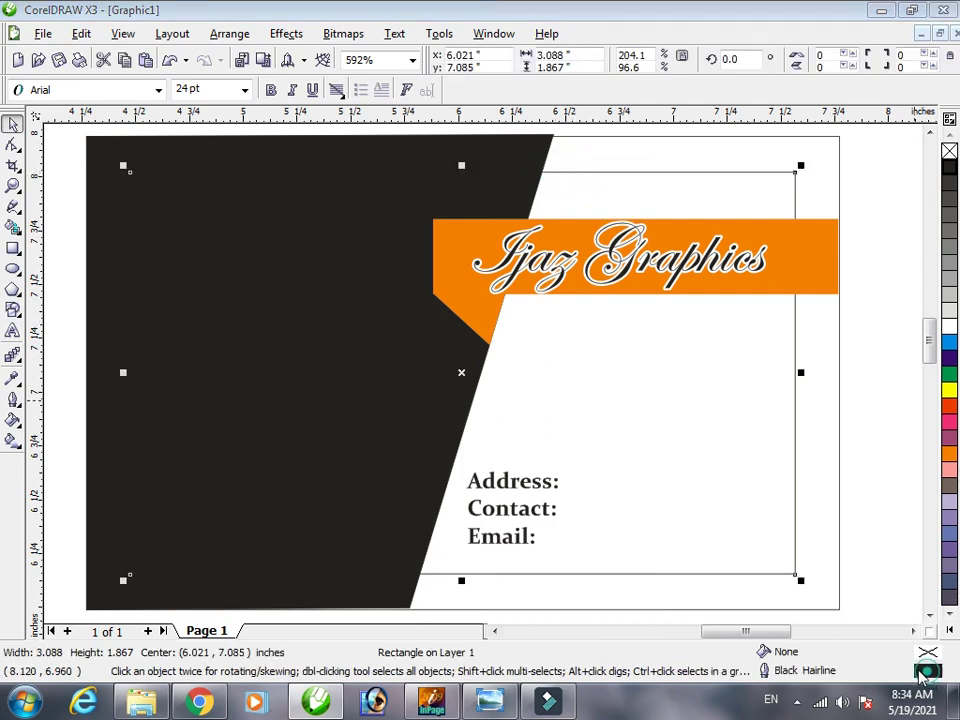
left_click(396, 211)
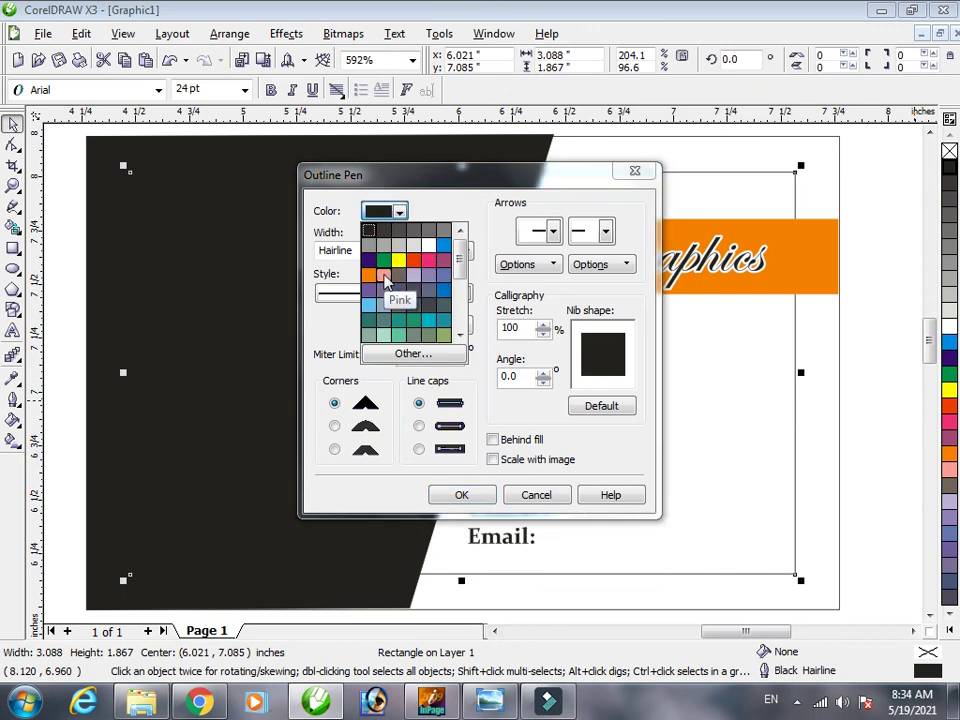
left_click(368, 277)
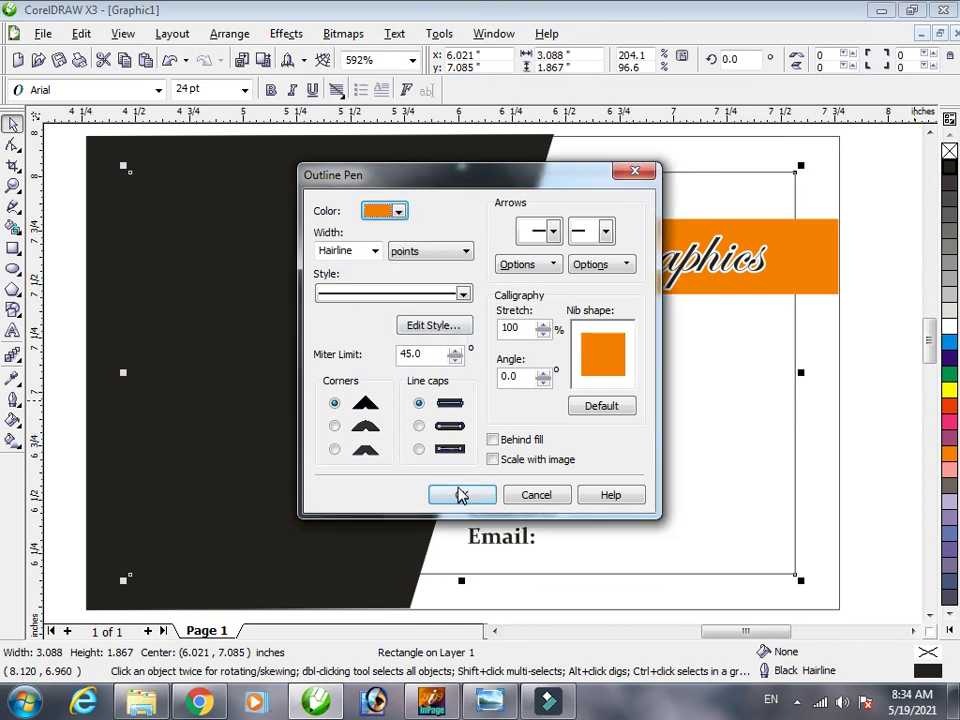
left_click(462, 496)
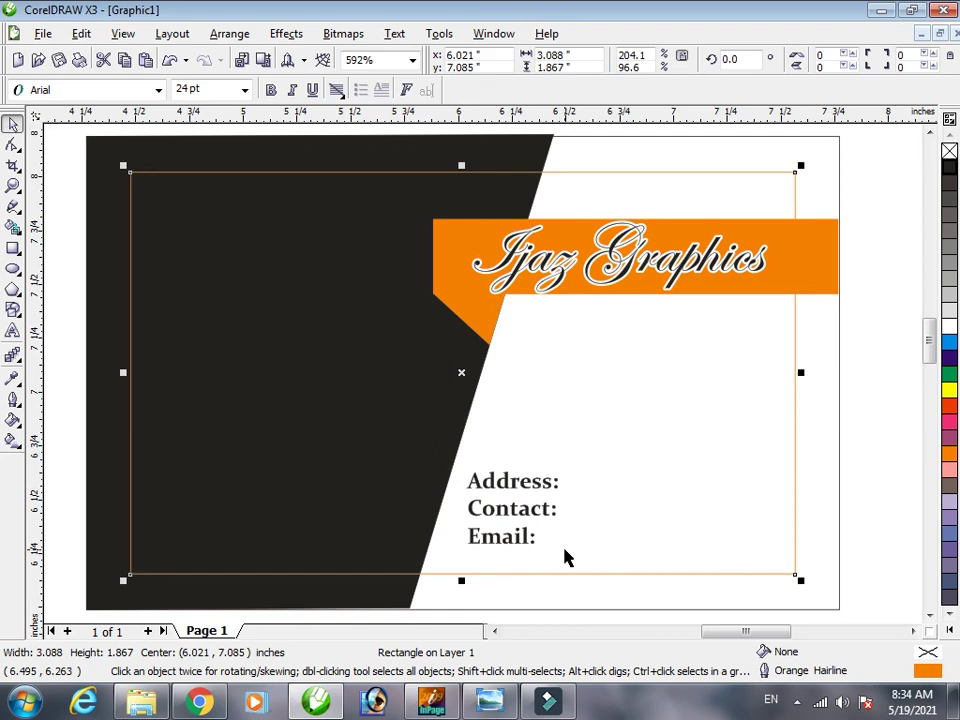
- Try a linear black-to-white fountain fill on the inner margin rectangle and undo it
key("F11")
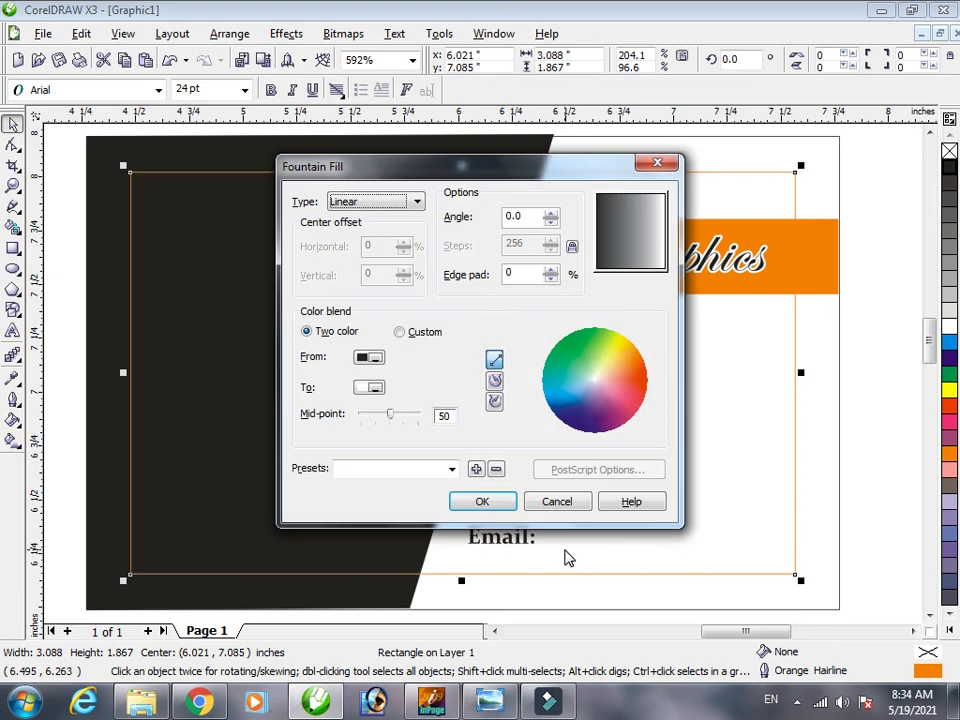
left_click(481, 504)
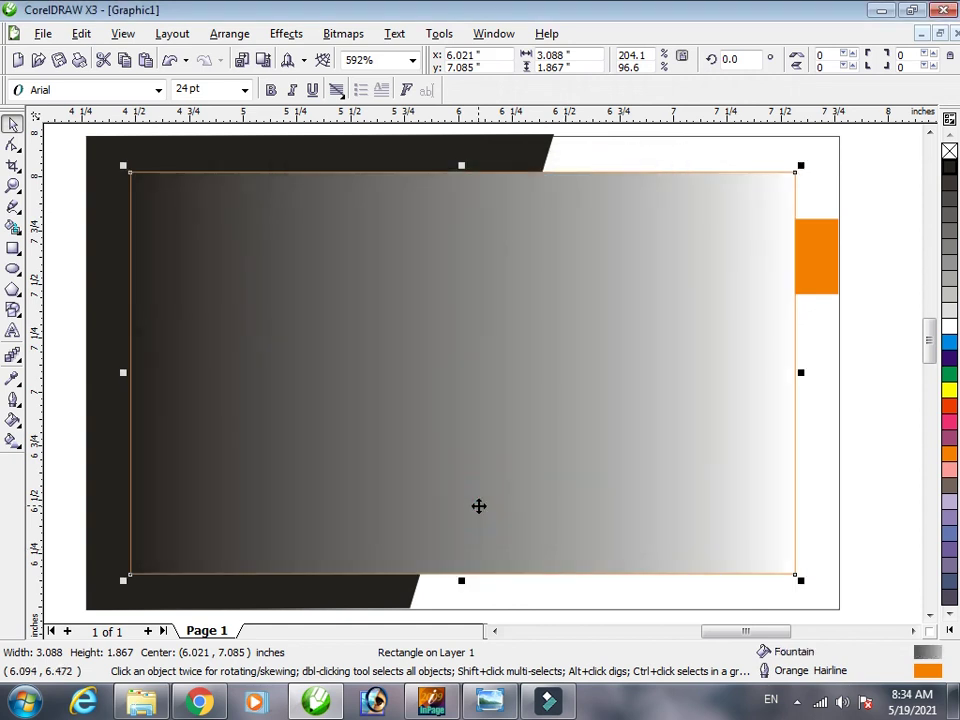
key("ctrl+z")
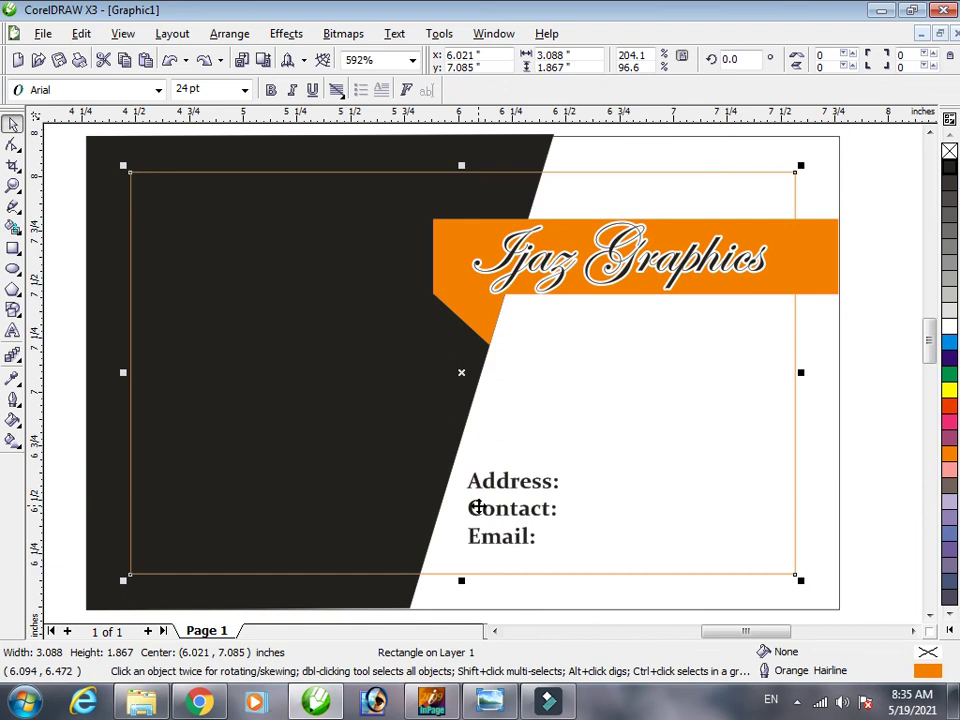